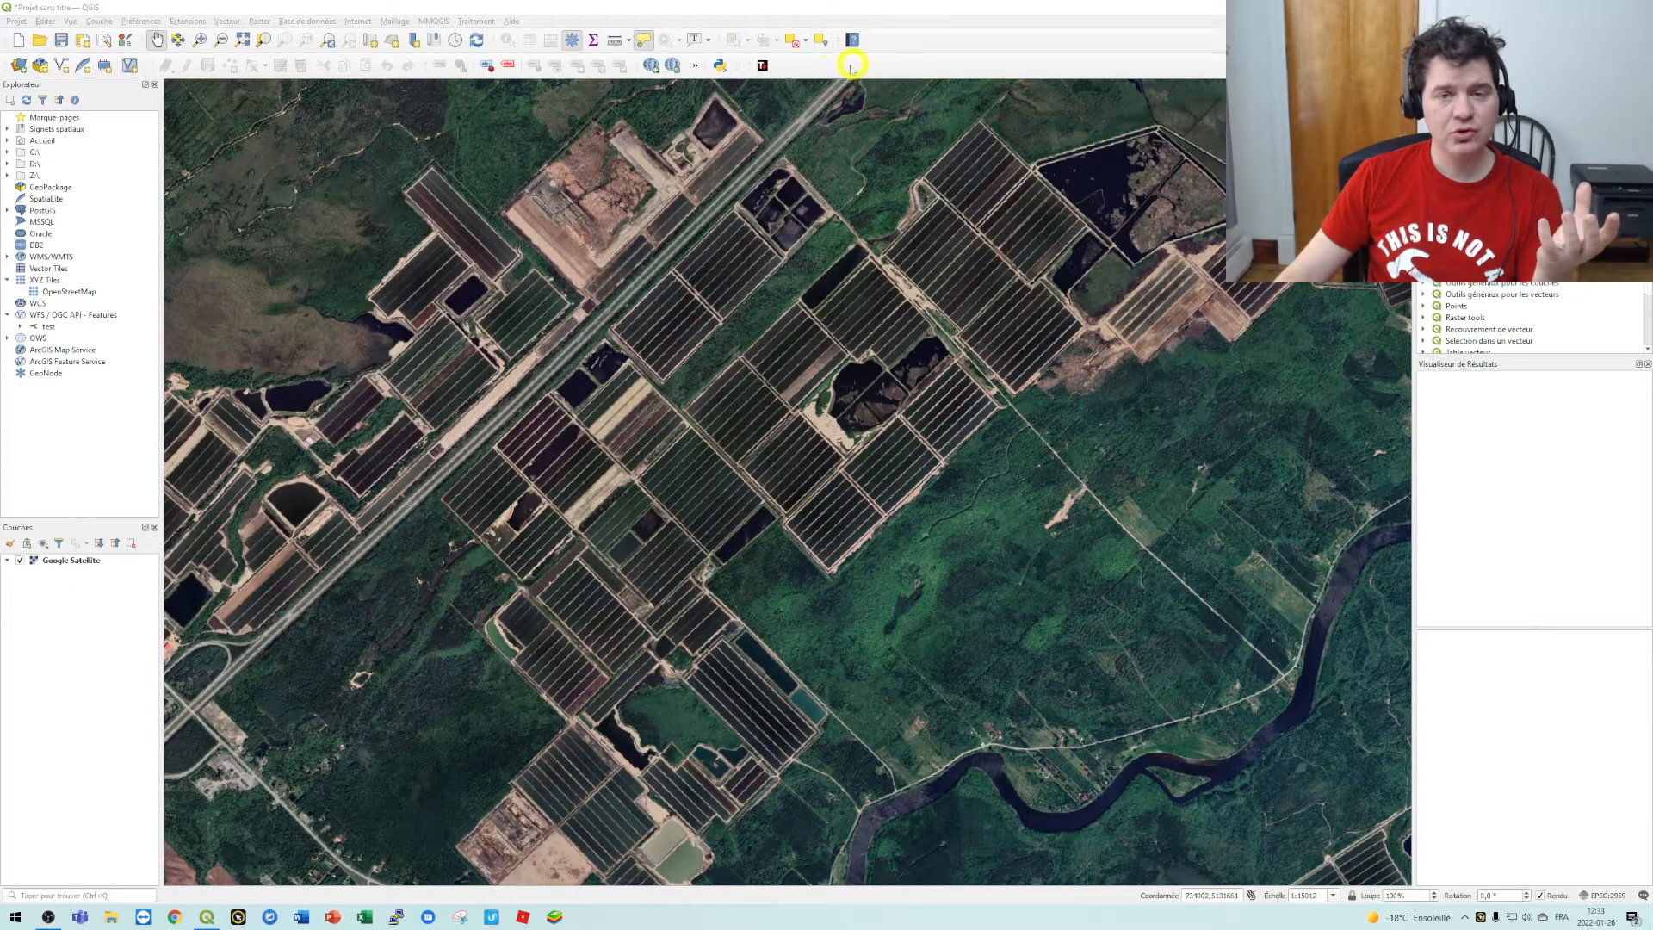
Step: Show the Numérisation avancée, Numérisation de forme and Accrochage toolbars
right_click(844, 67)
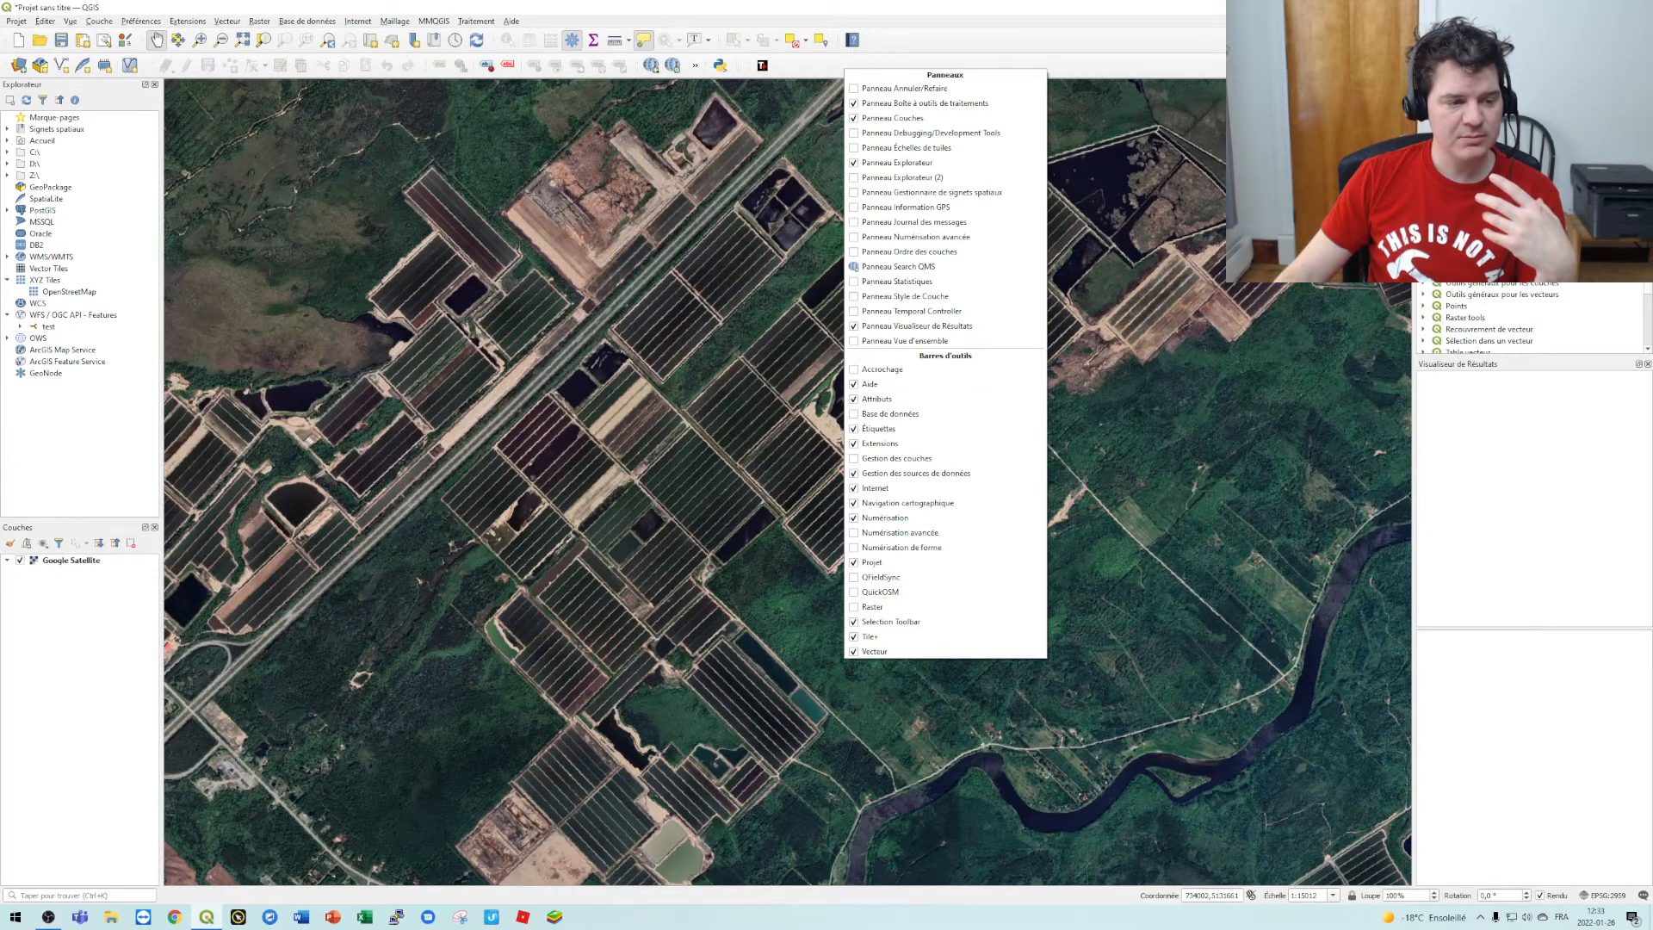
key("Escape")
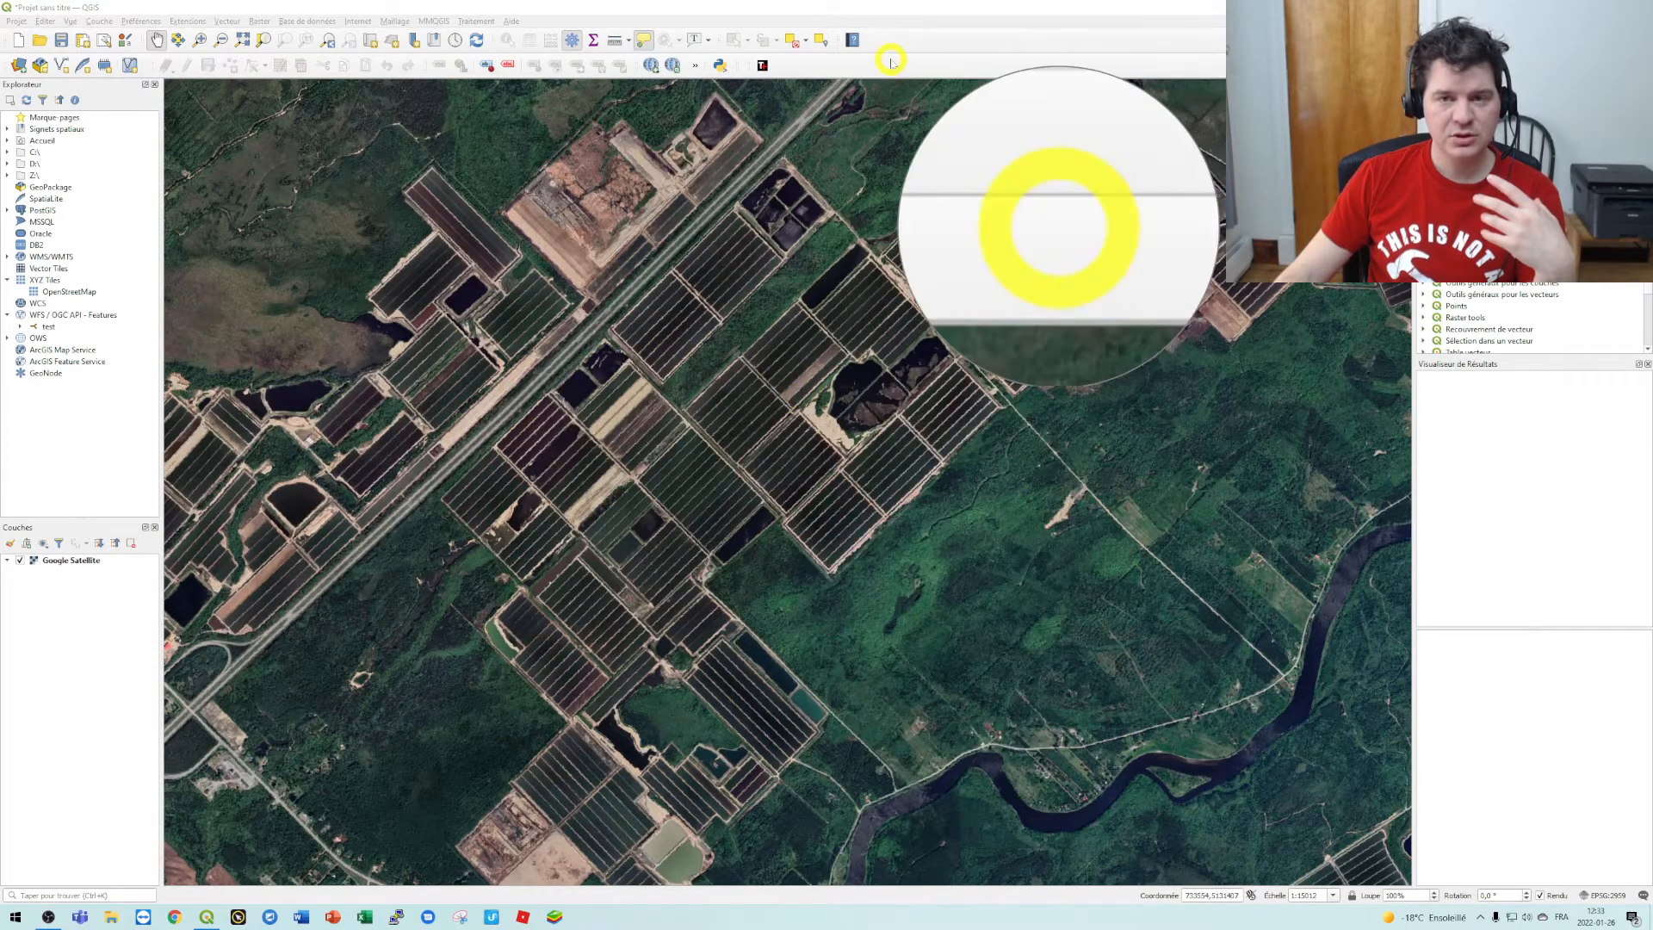
right_click(891, 61)
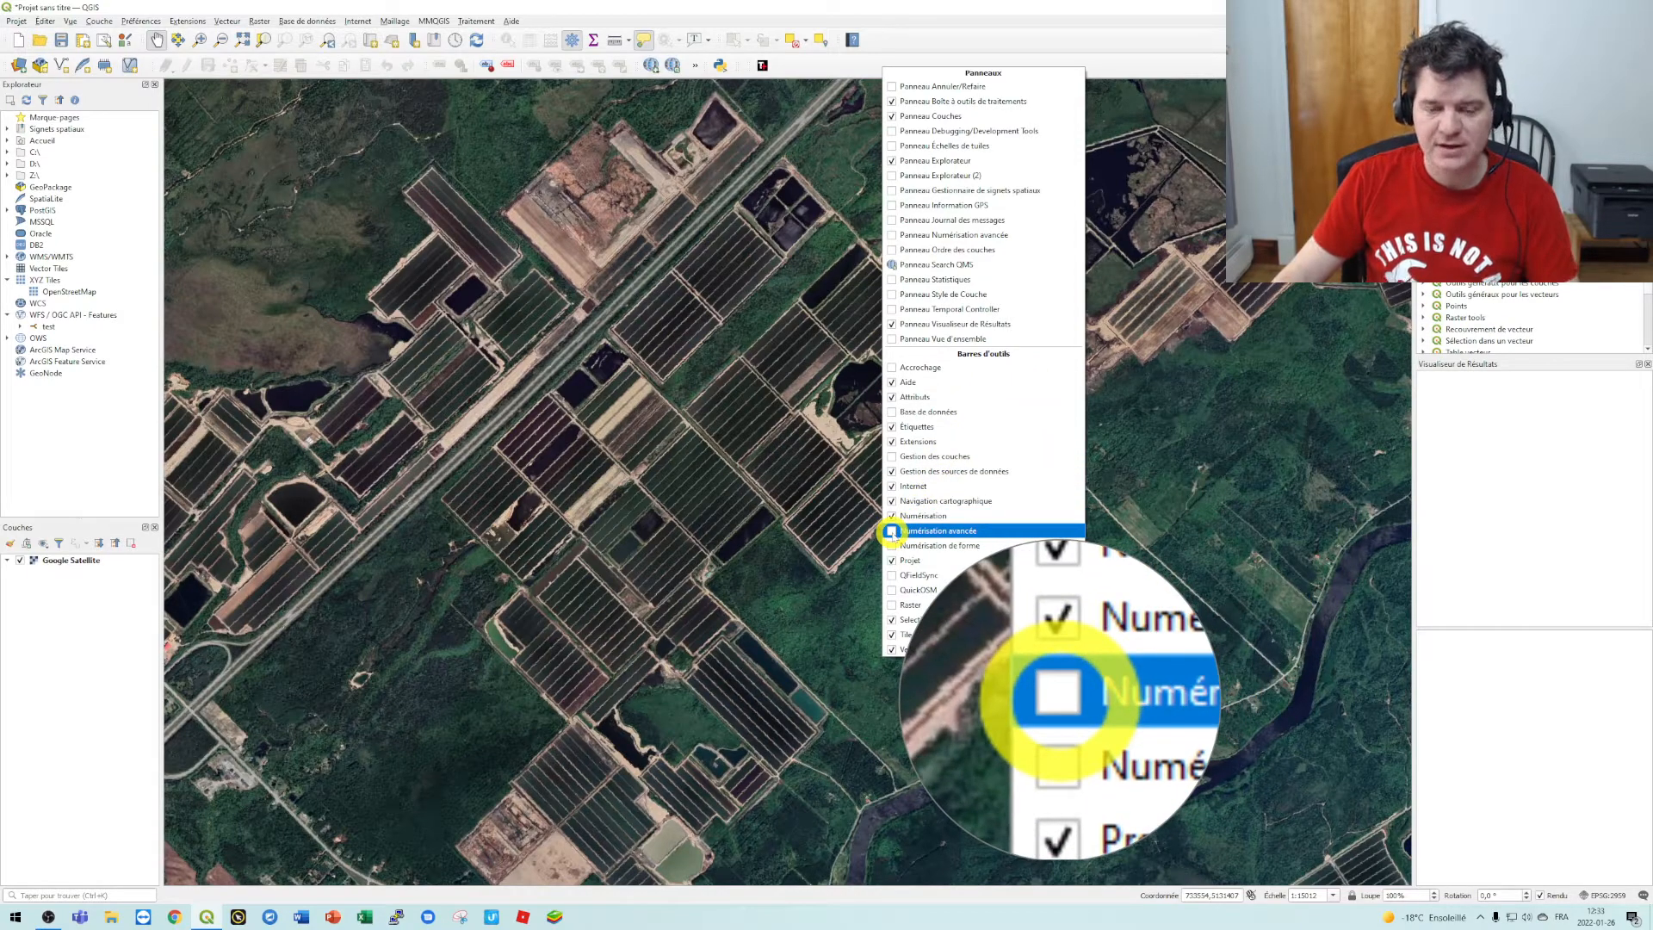
left_click(892, 531)
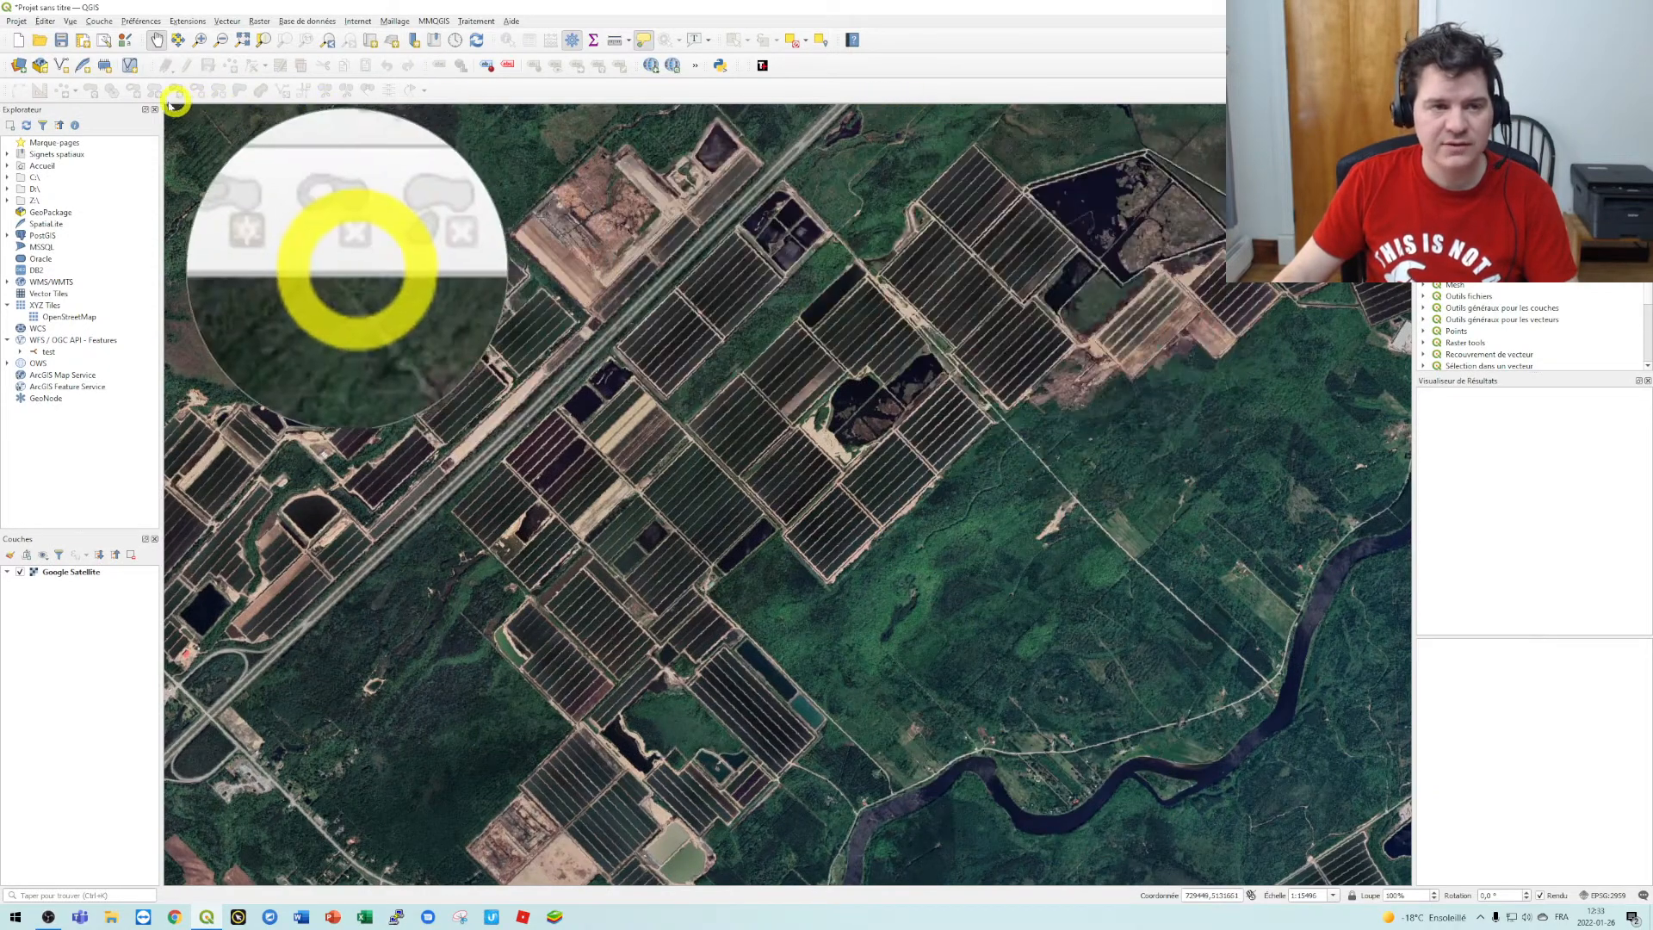
right_click(888, 90)
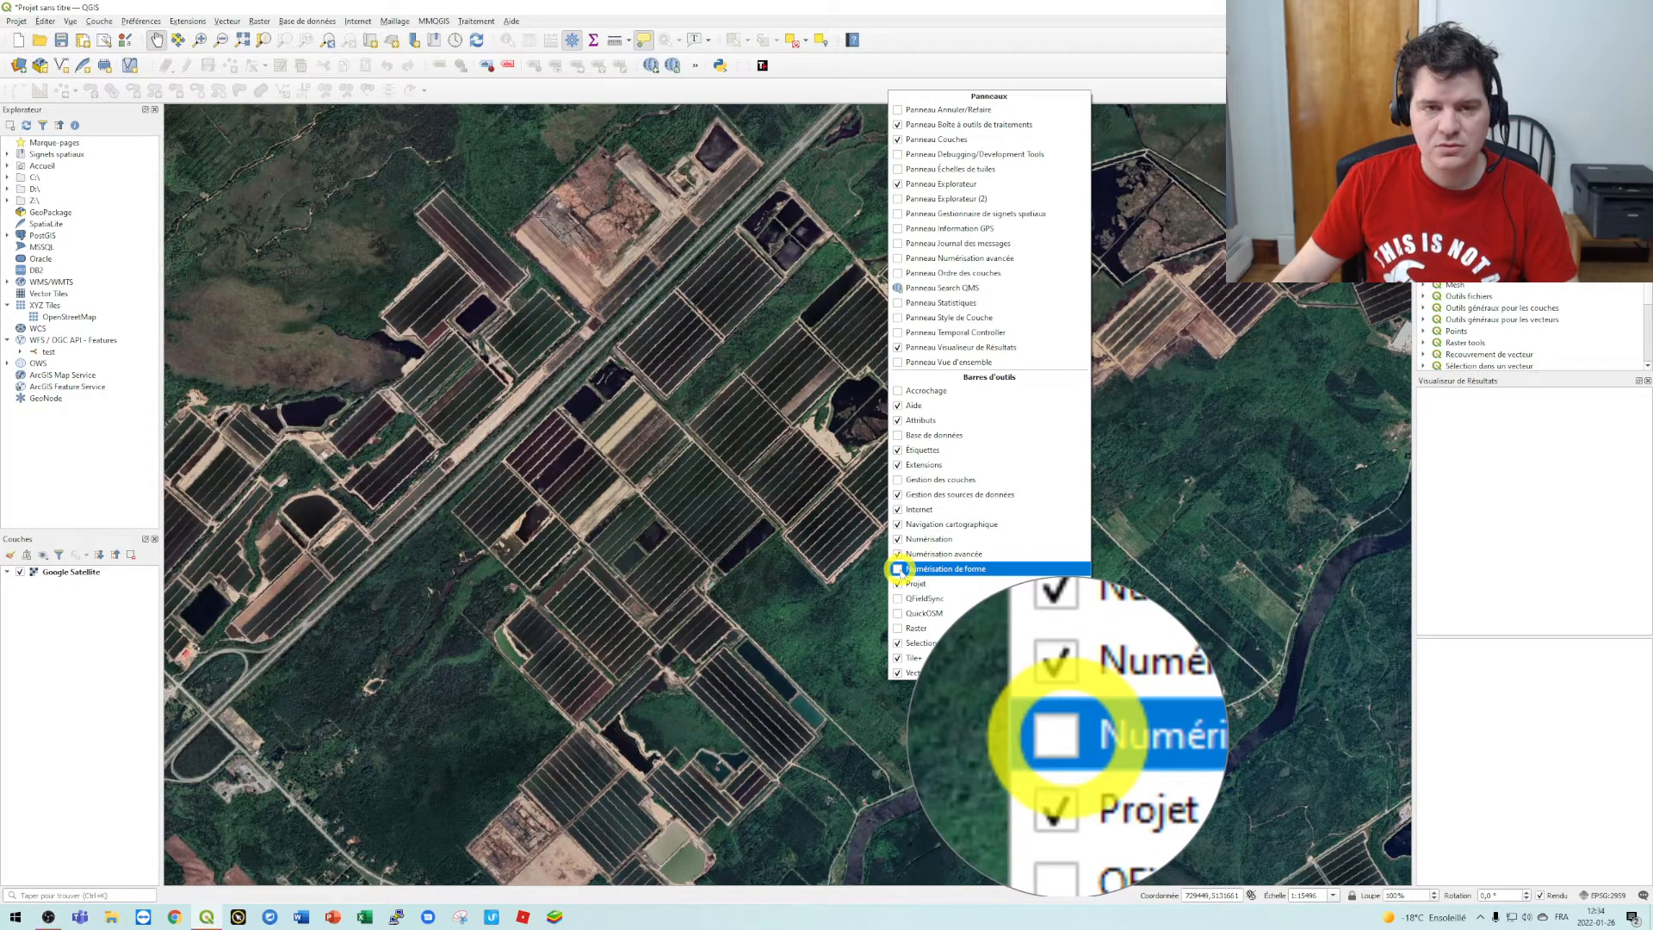
left_click(898, 569)
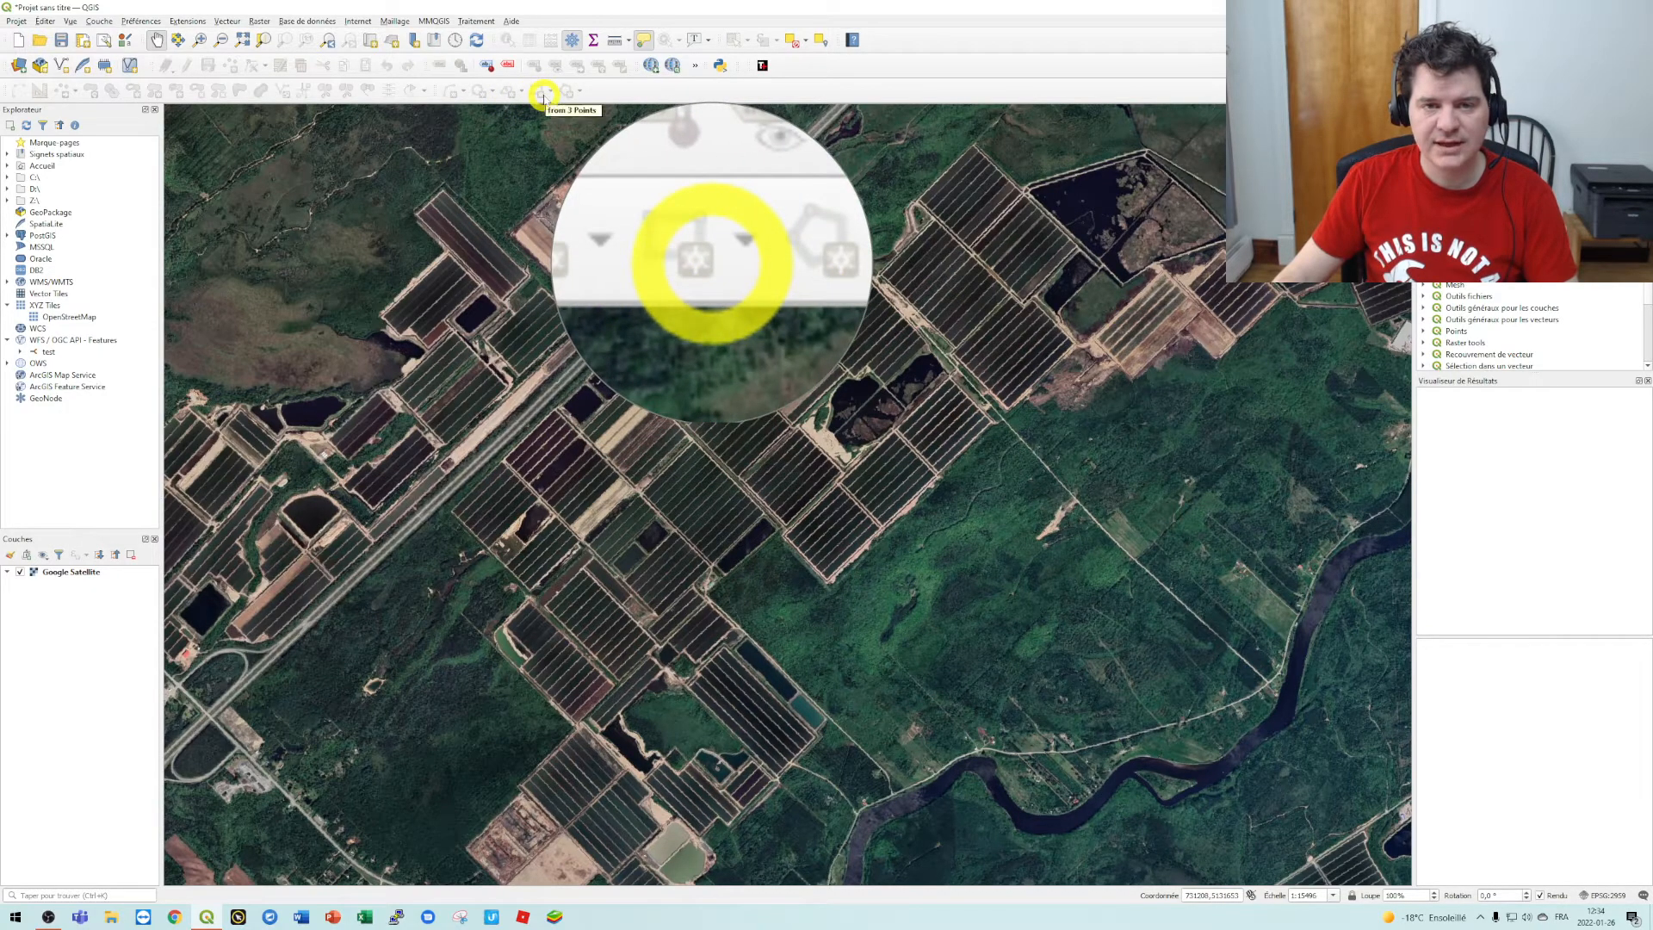
right_click(845, 90)
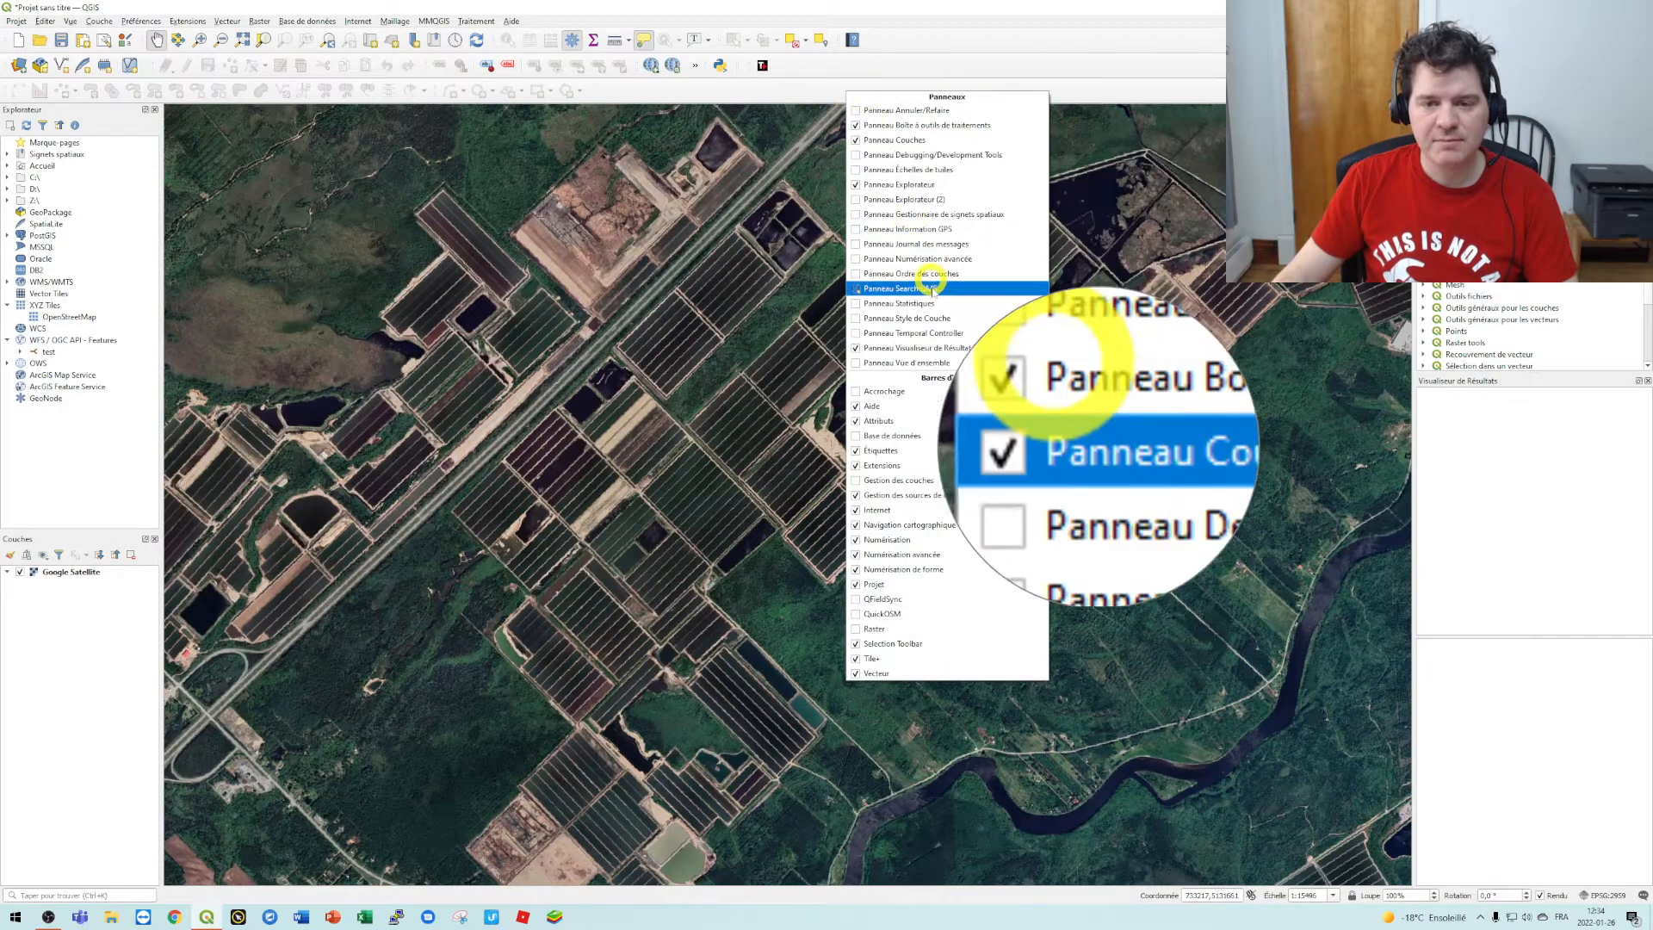
left_click(887, 392)
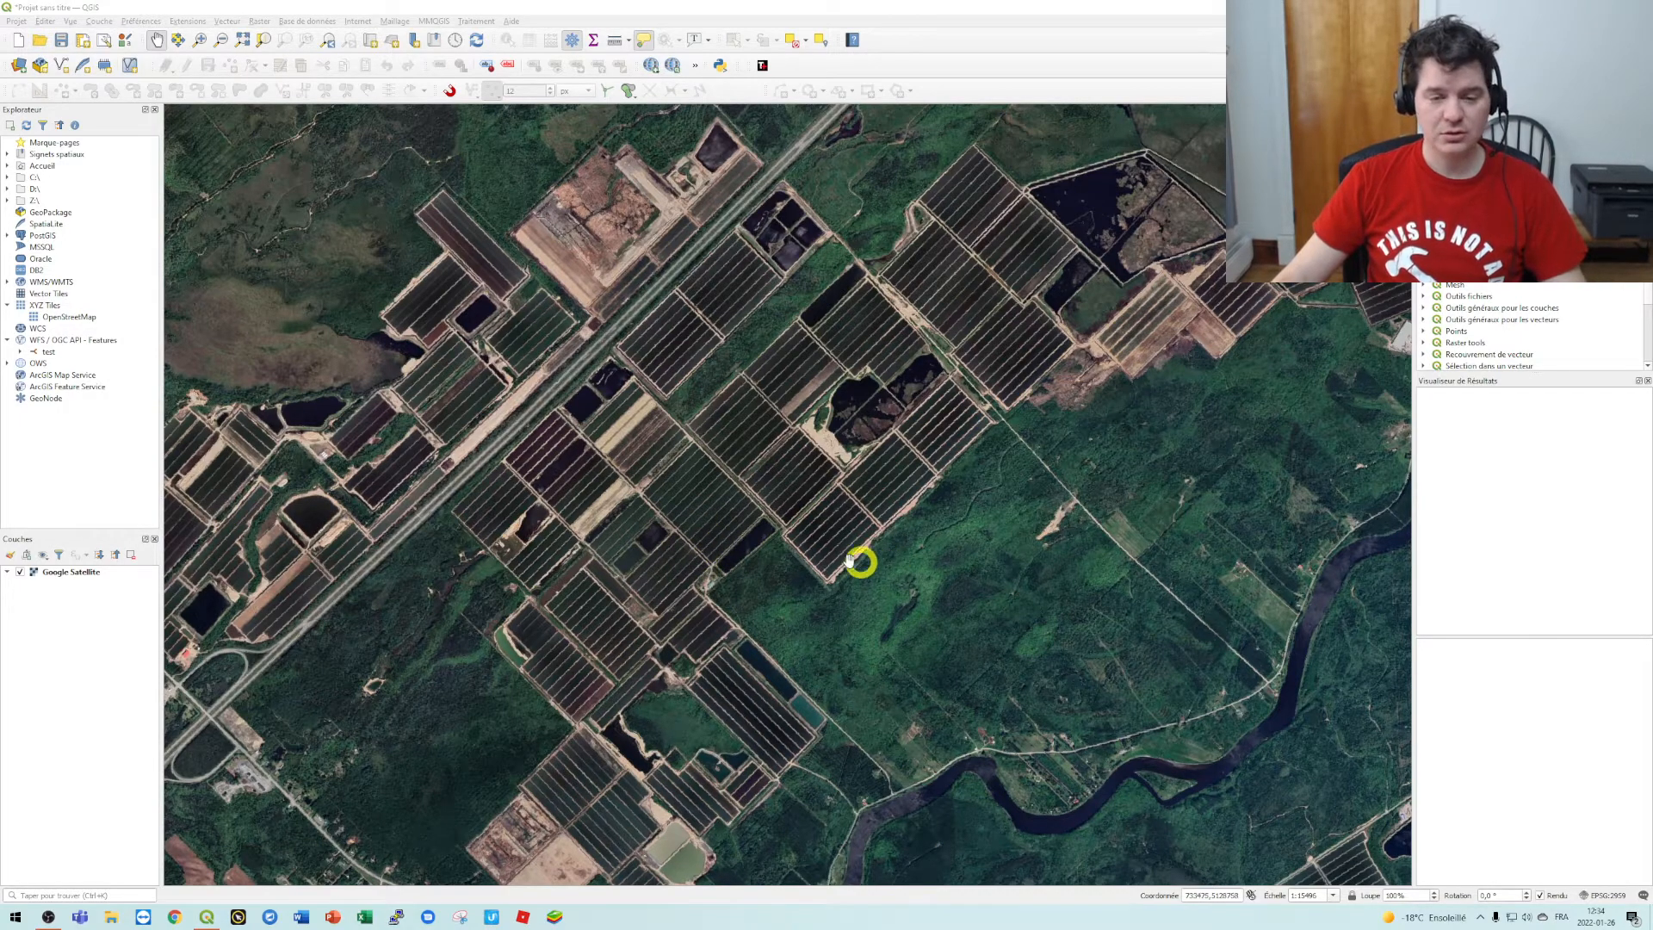
Step: Measure the Cartesian length of the path between the two southeasternmost strips of the field bordering the forest
scroll(812, 557, "up", 1)
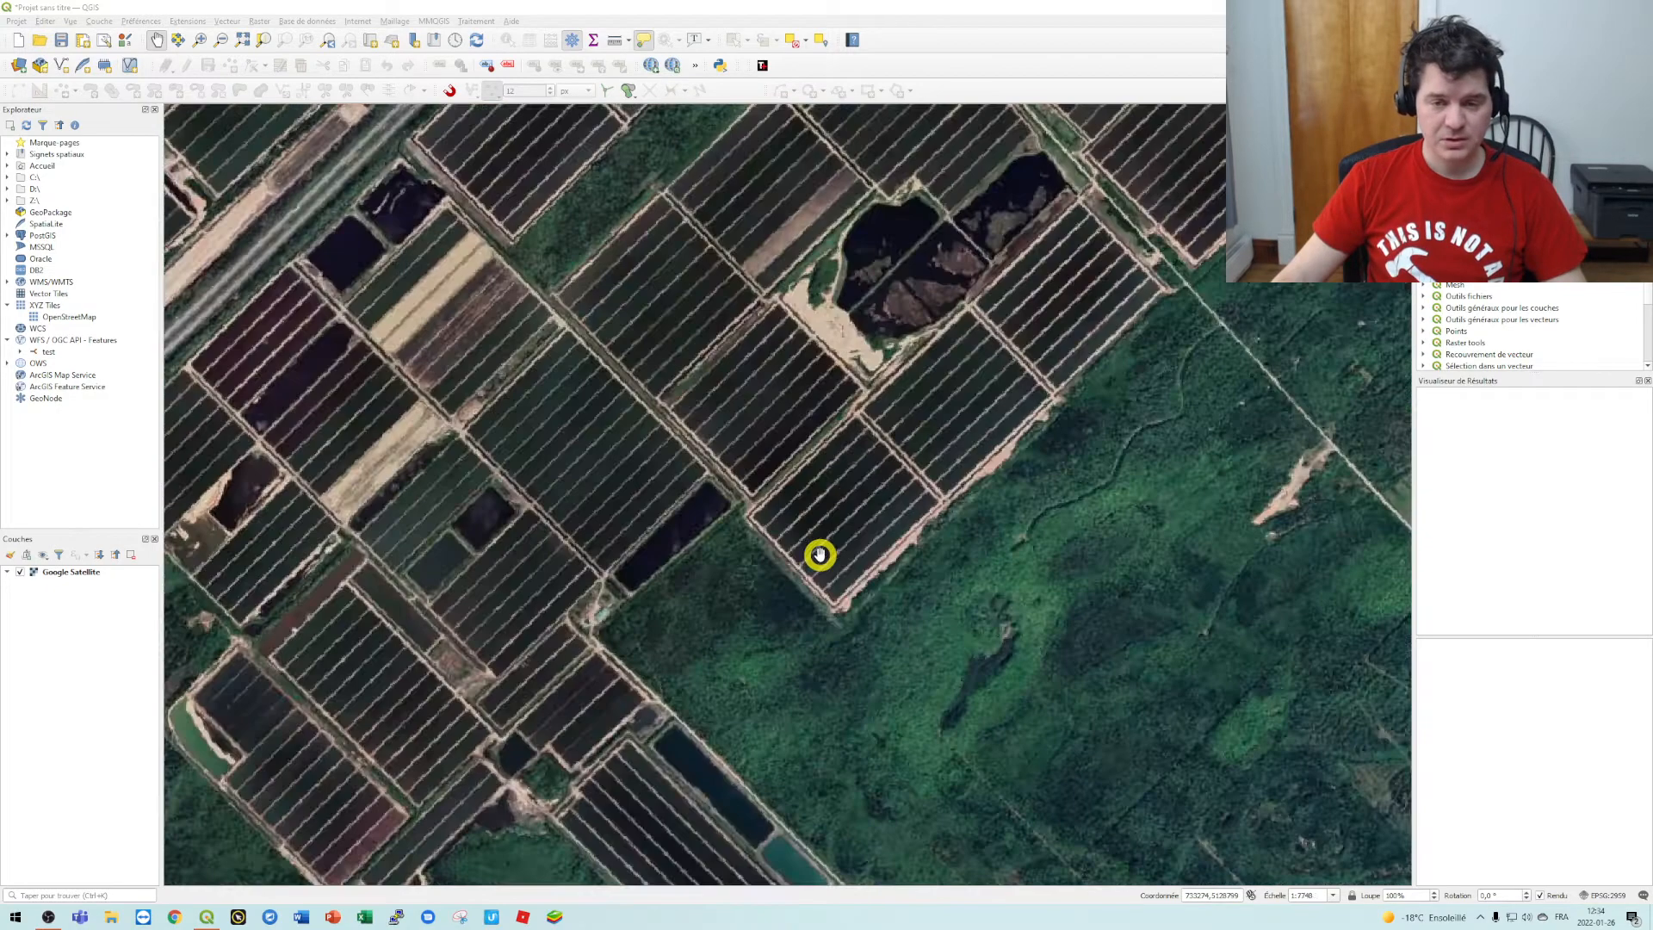
scroll(739, 558, "down", 1)
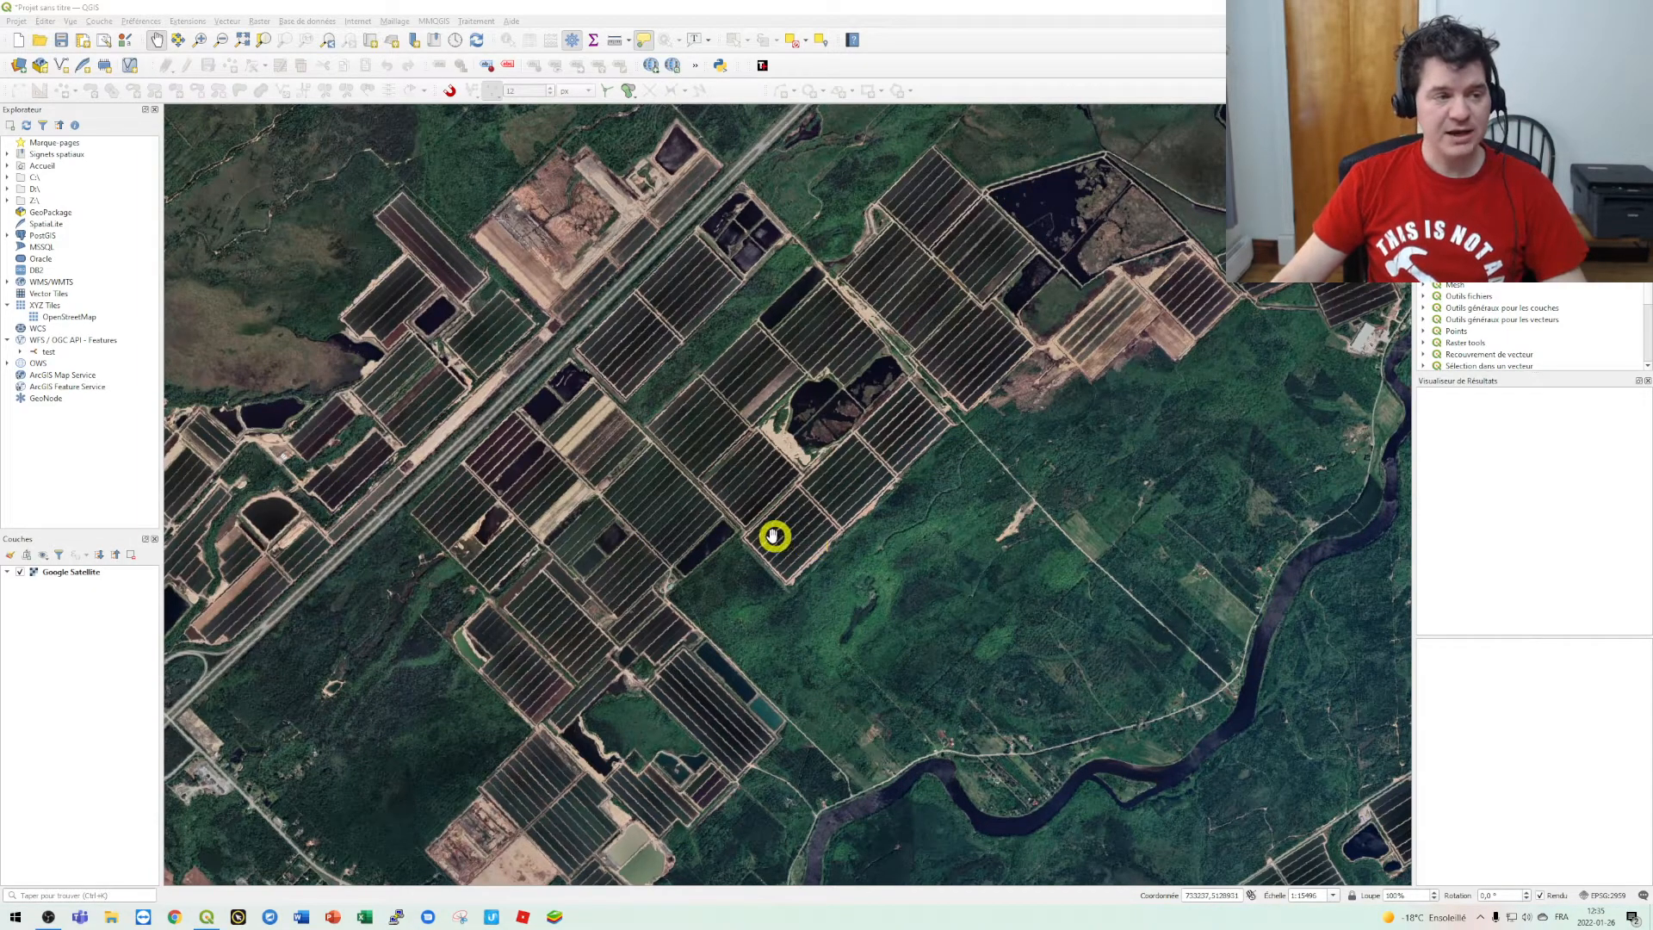
scroll(767, 535, "up", 1)
scroll(827, 539, "up", 1)
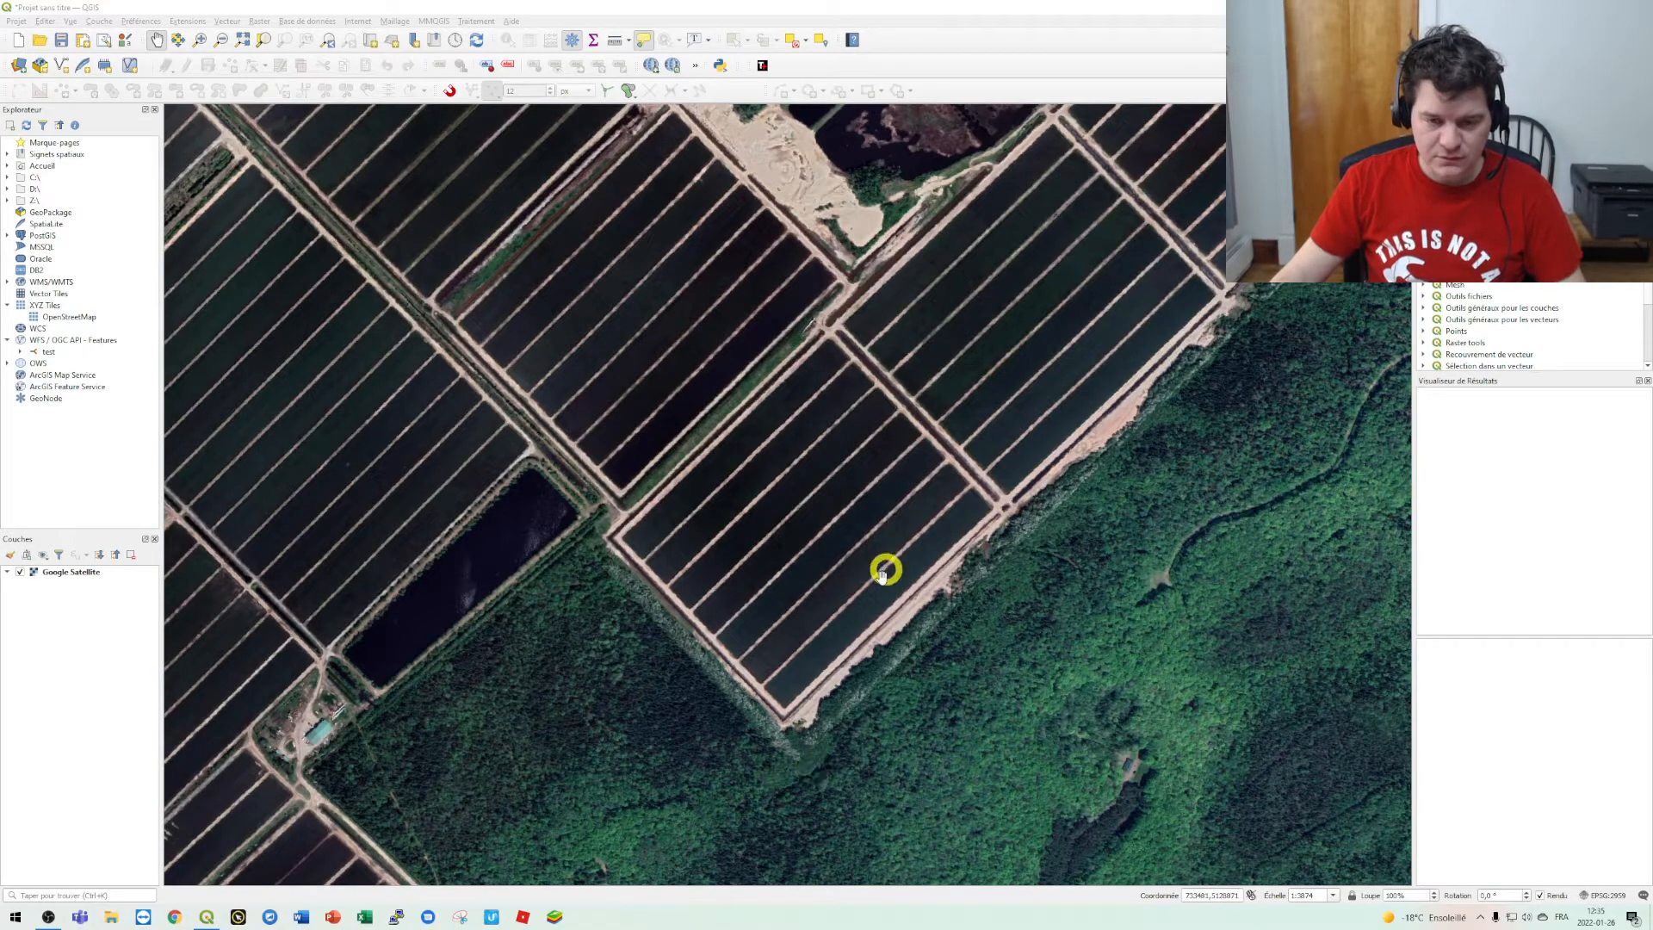
scroll(847, 739, "up", 1)
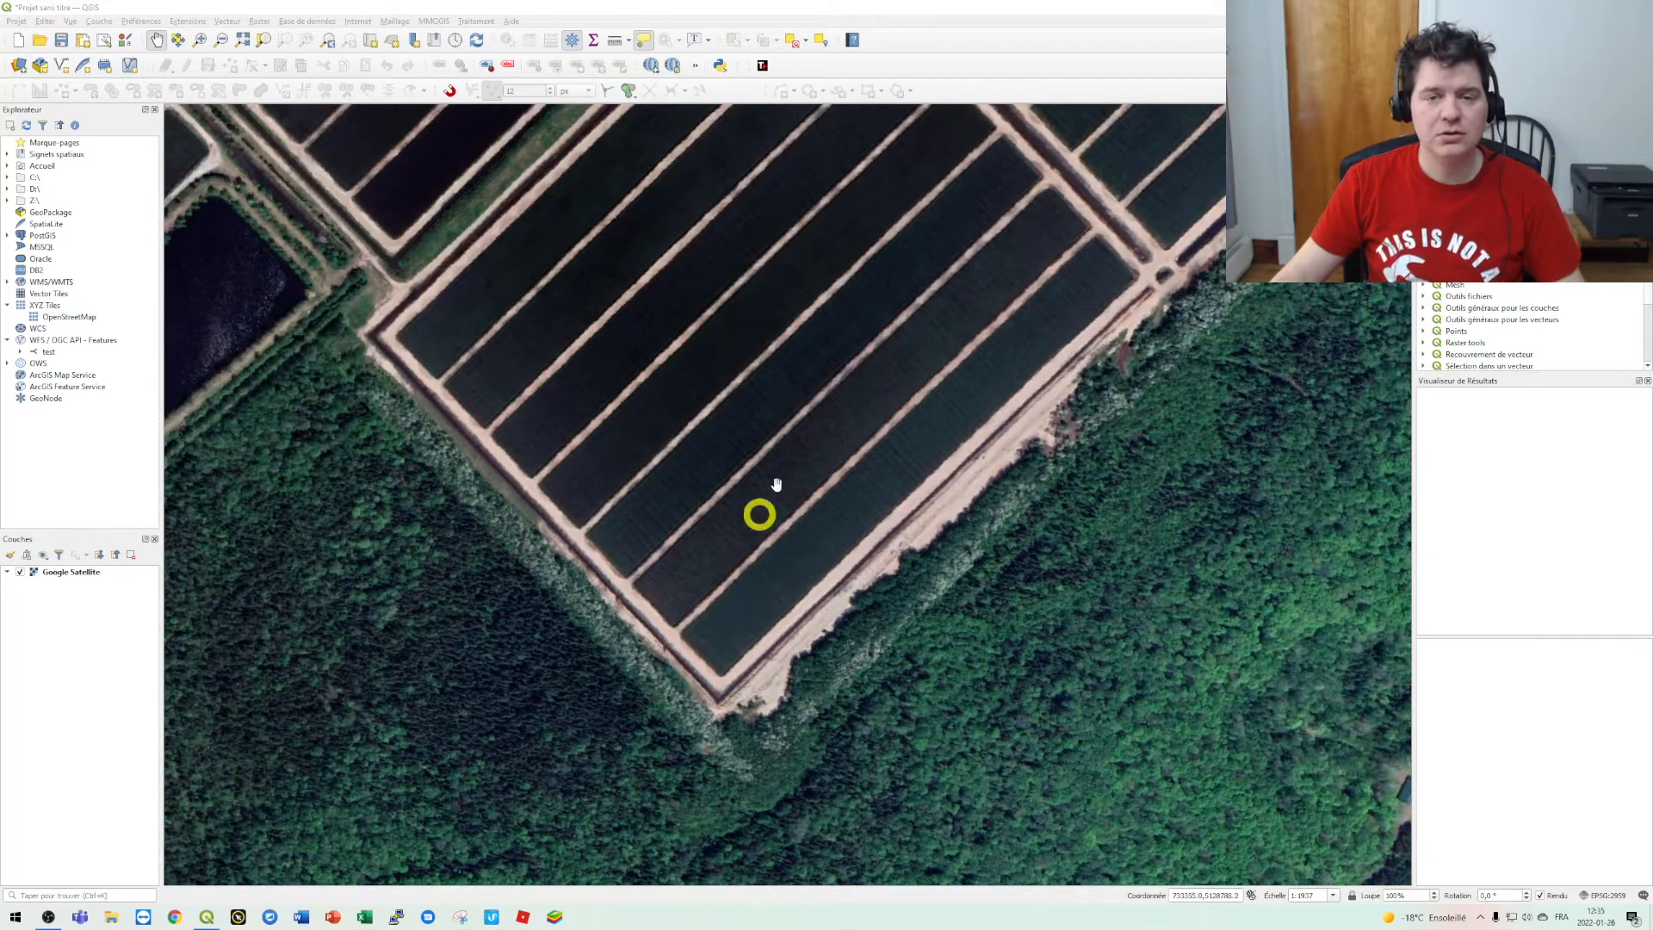
left_click(628, 39)
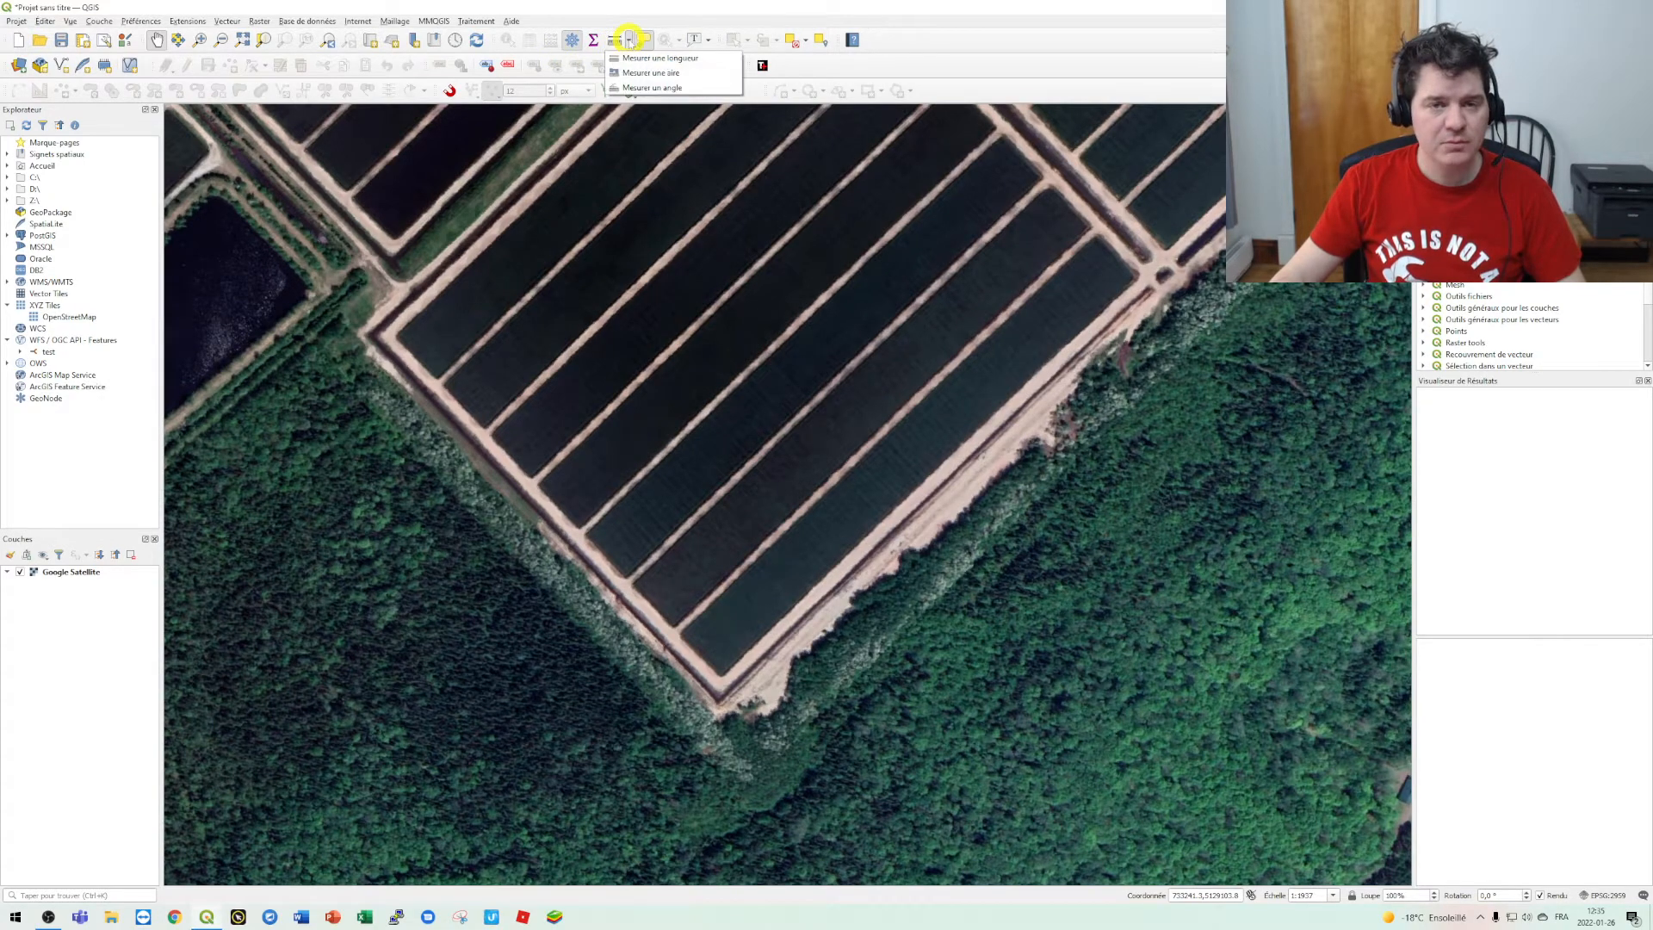
left_click(646, 54)
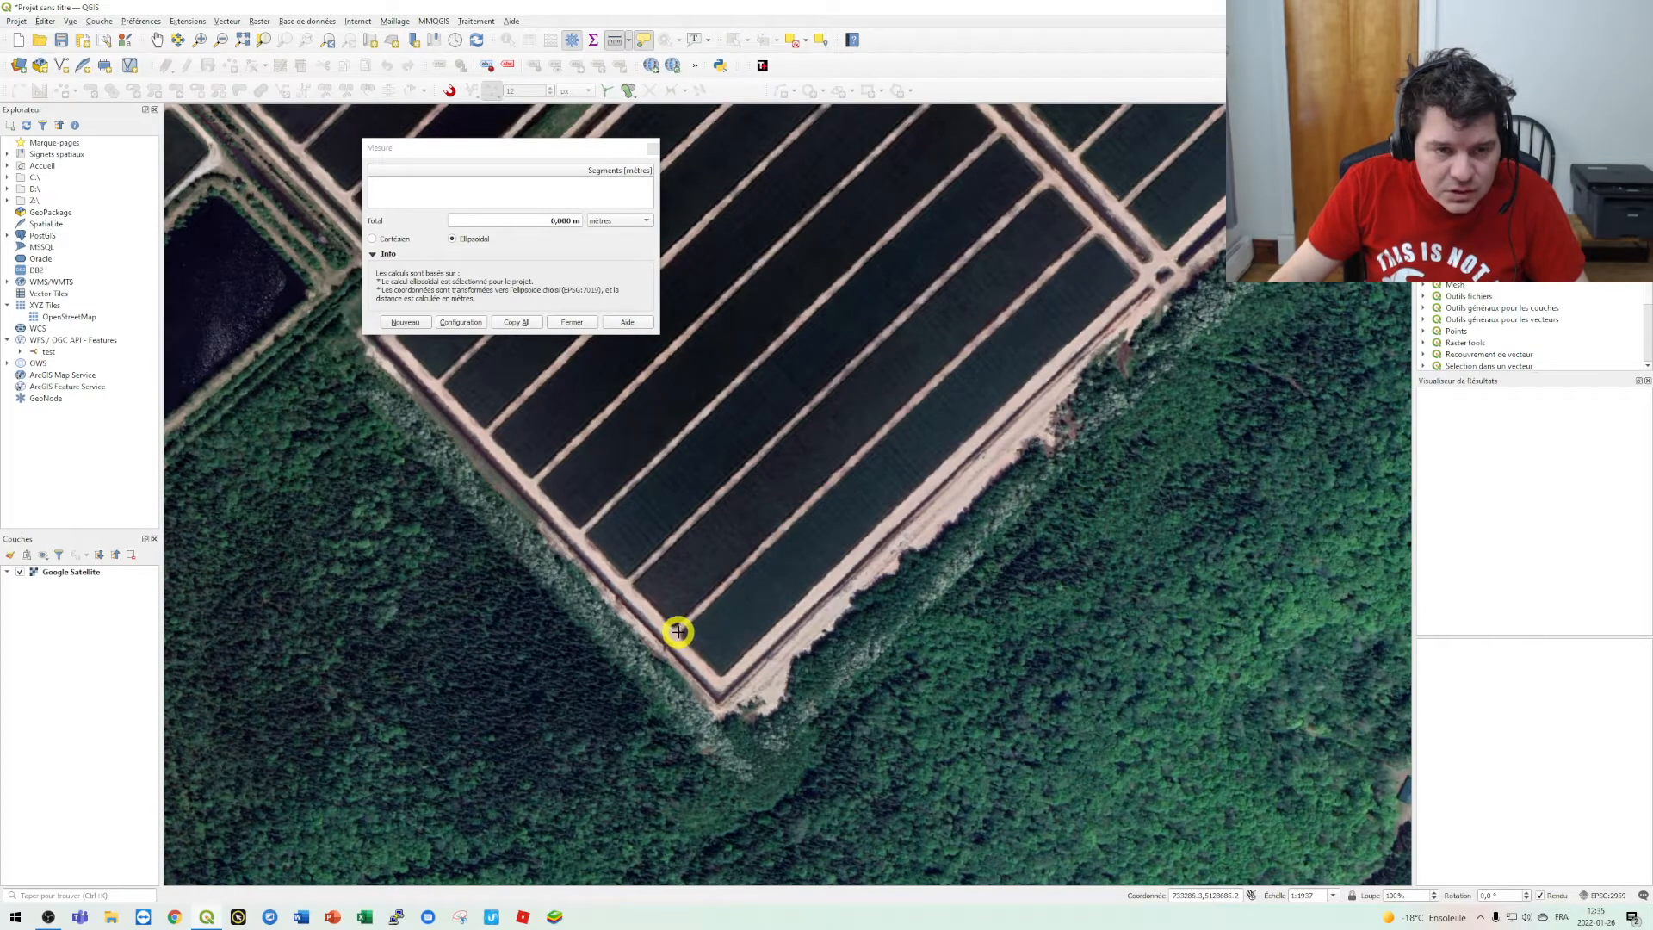
left_click(397, 241)
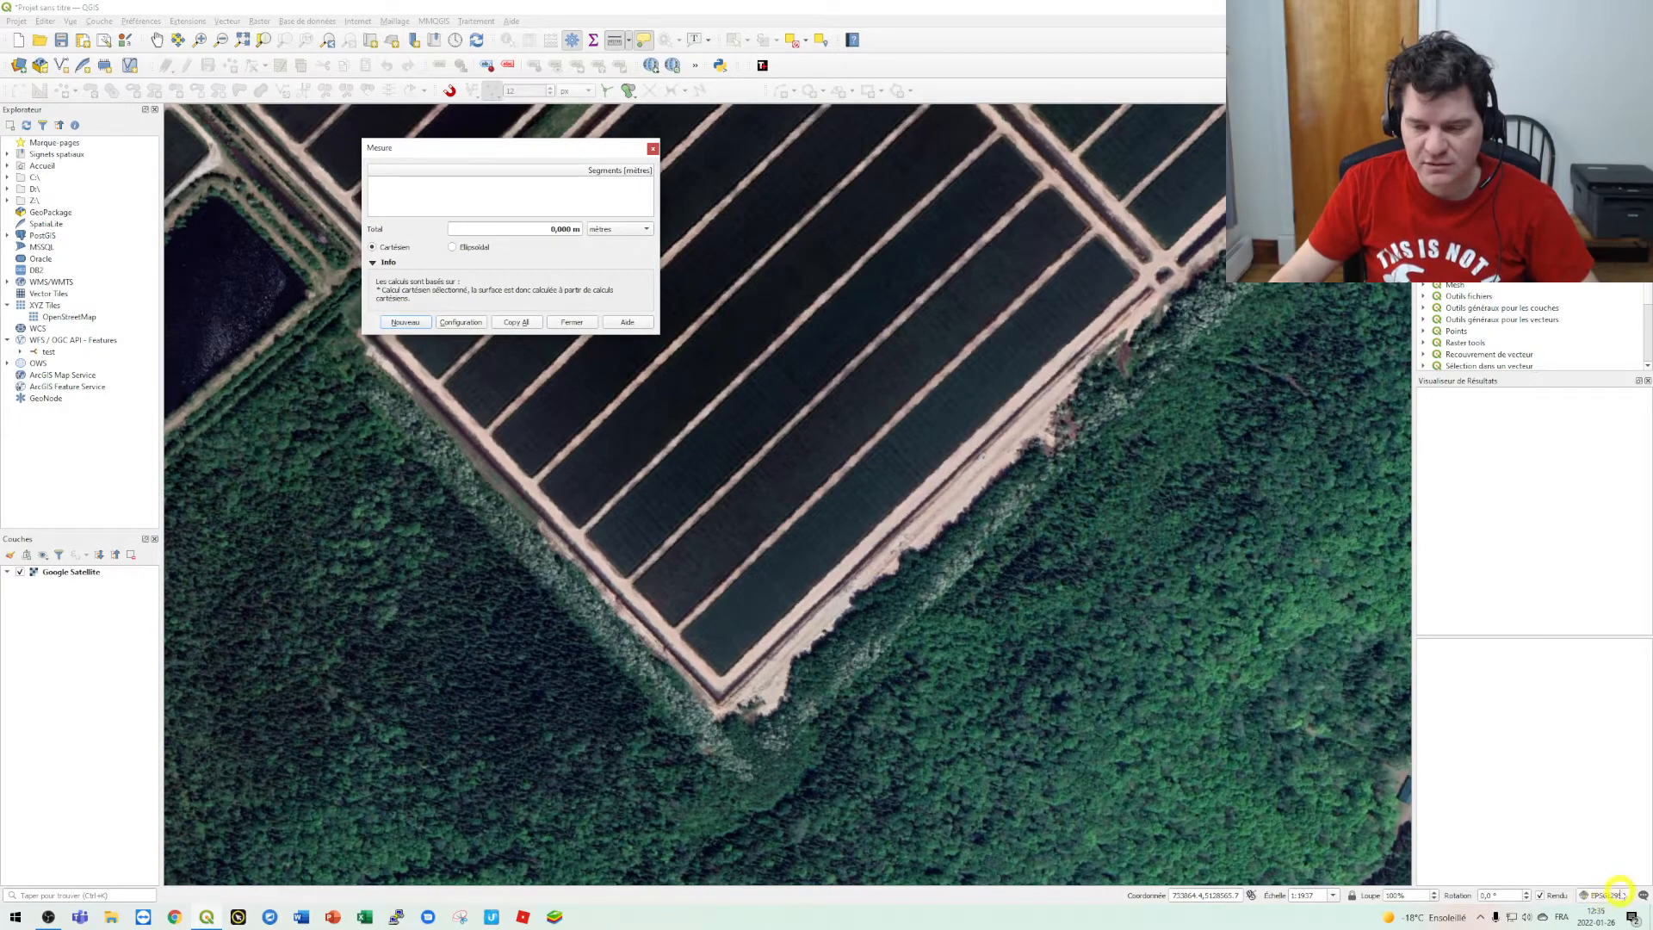
left_click(680, 631)
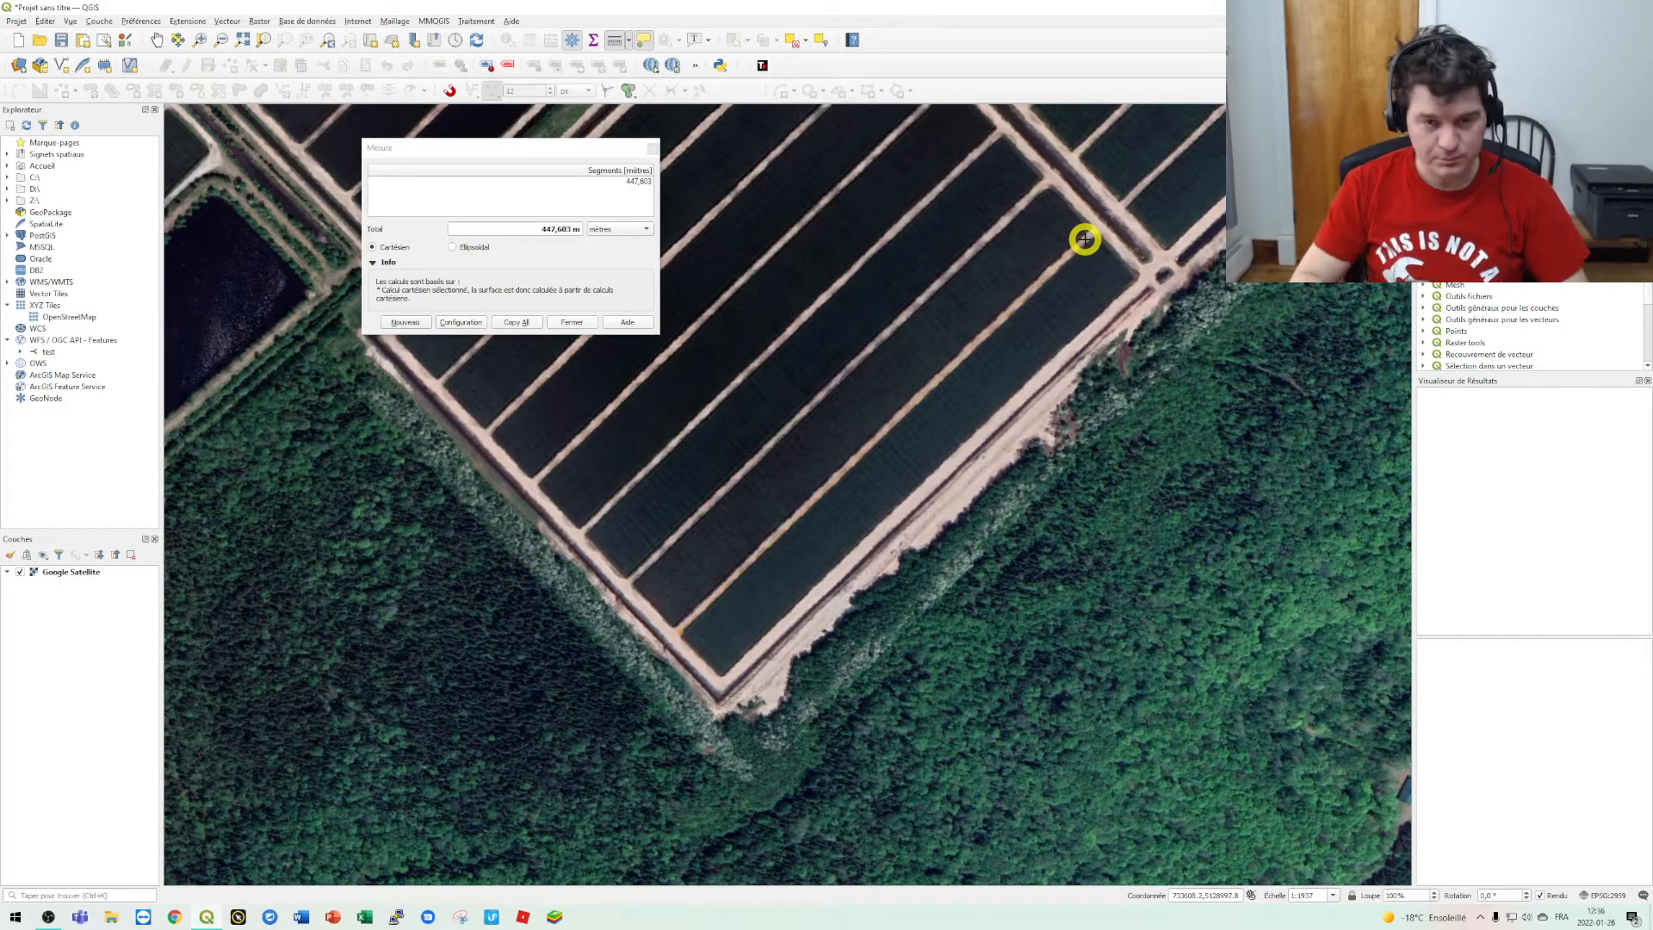
left_click(573, 323)
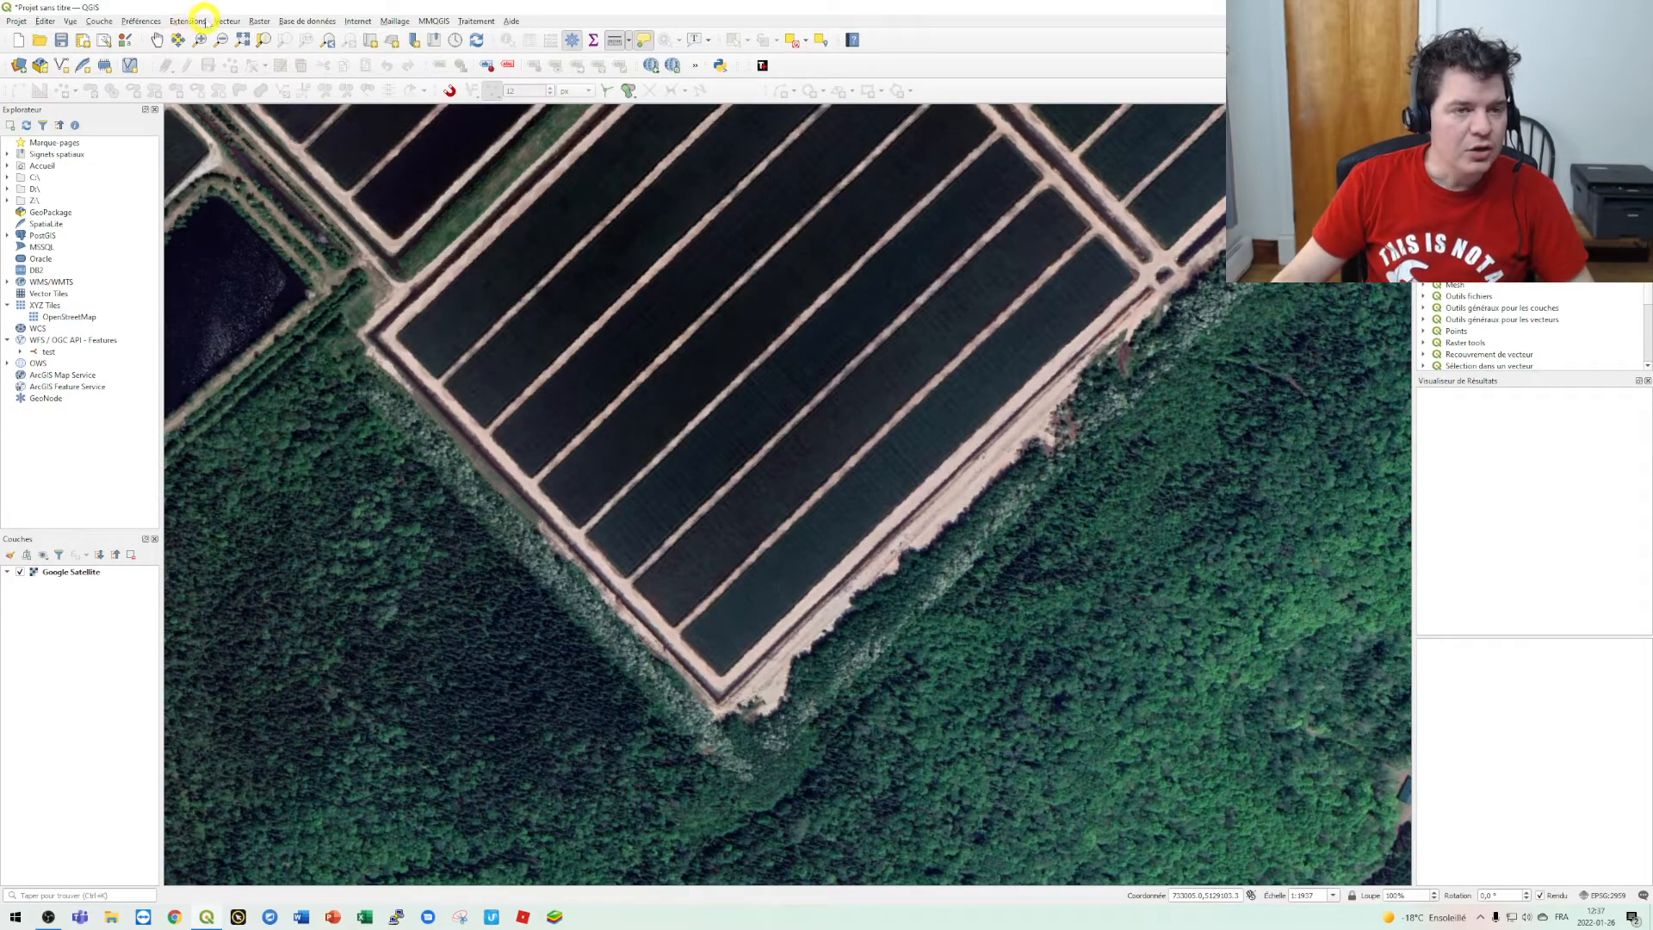
Step: Start a new GeoPackage layer with its database saved as ajout in the Bureau folder
left_click(224, 22)
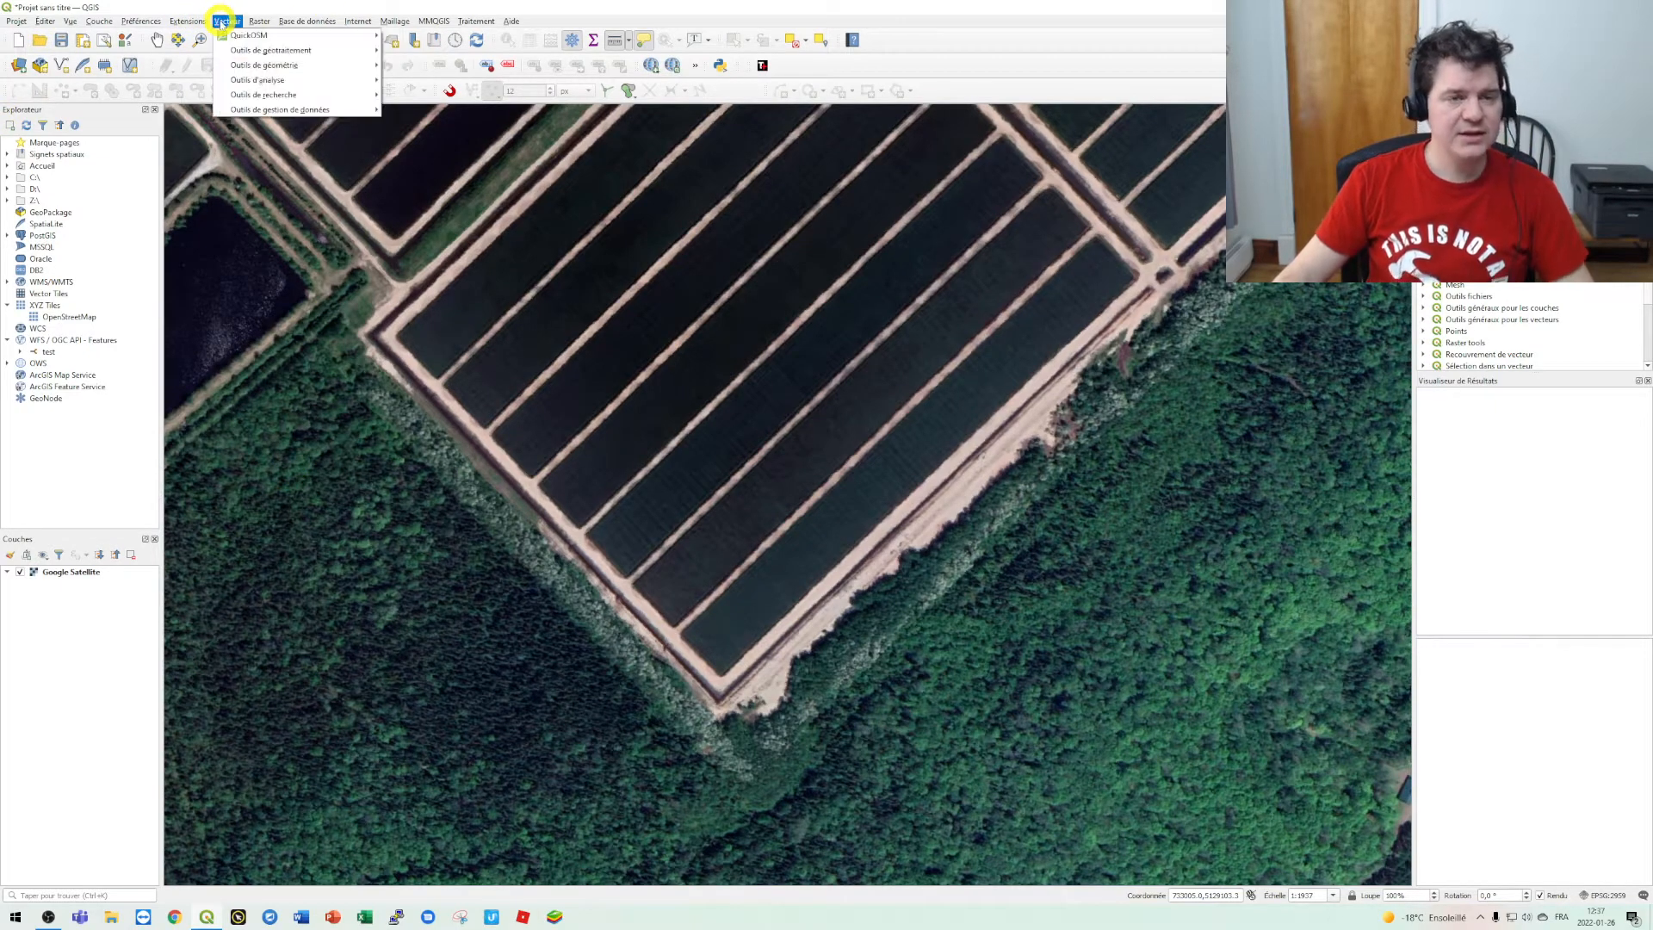
mouse_move(99, 22)
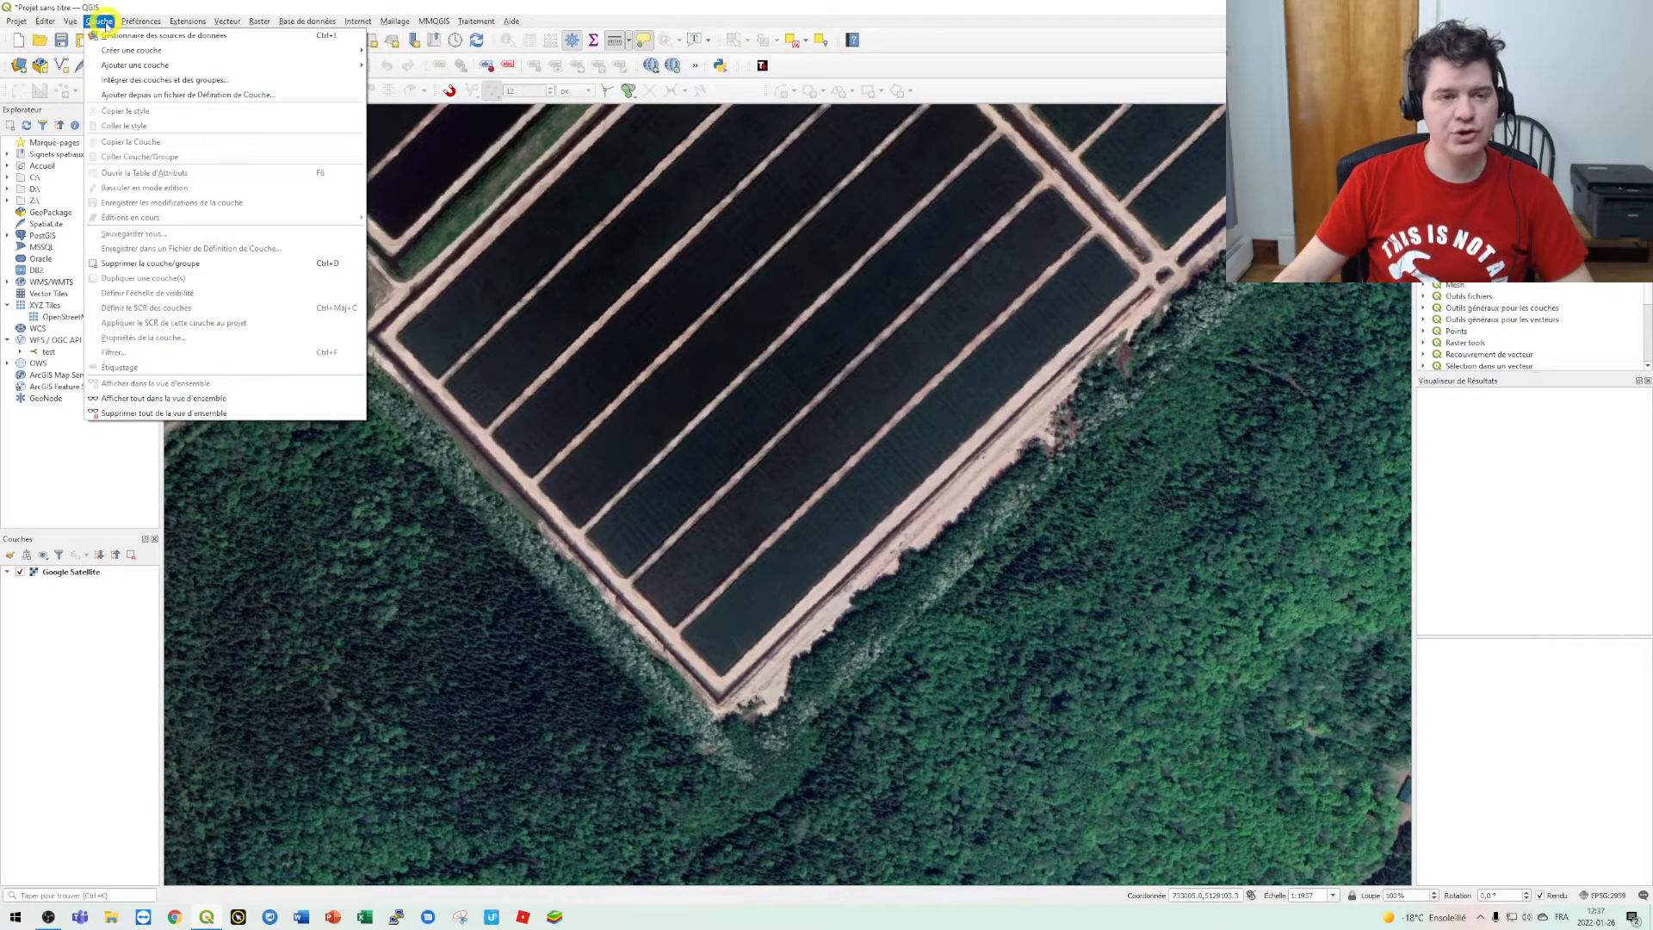
mouse_move(102, 52)
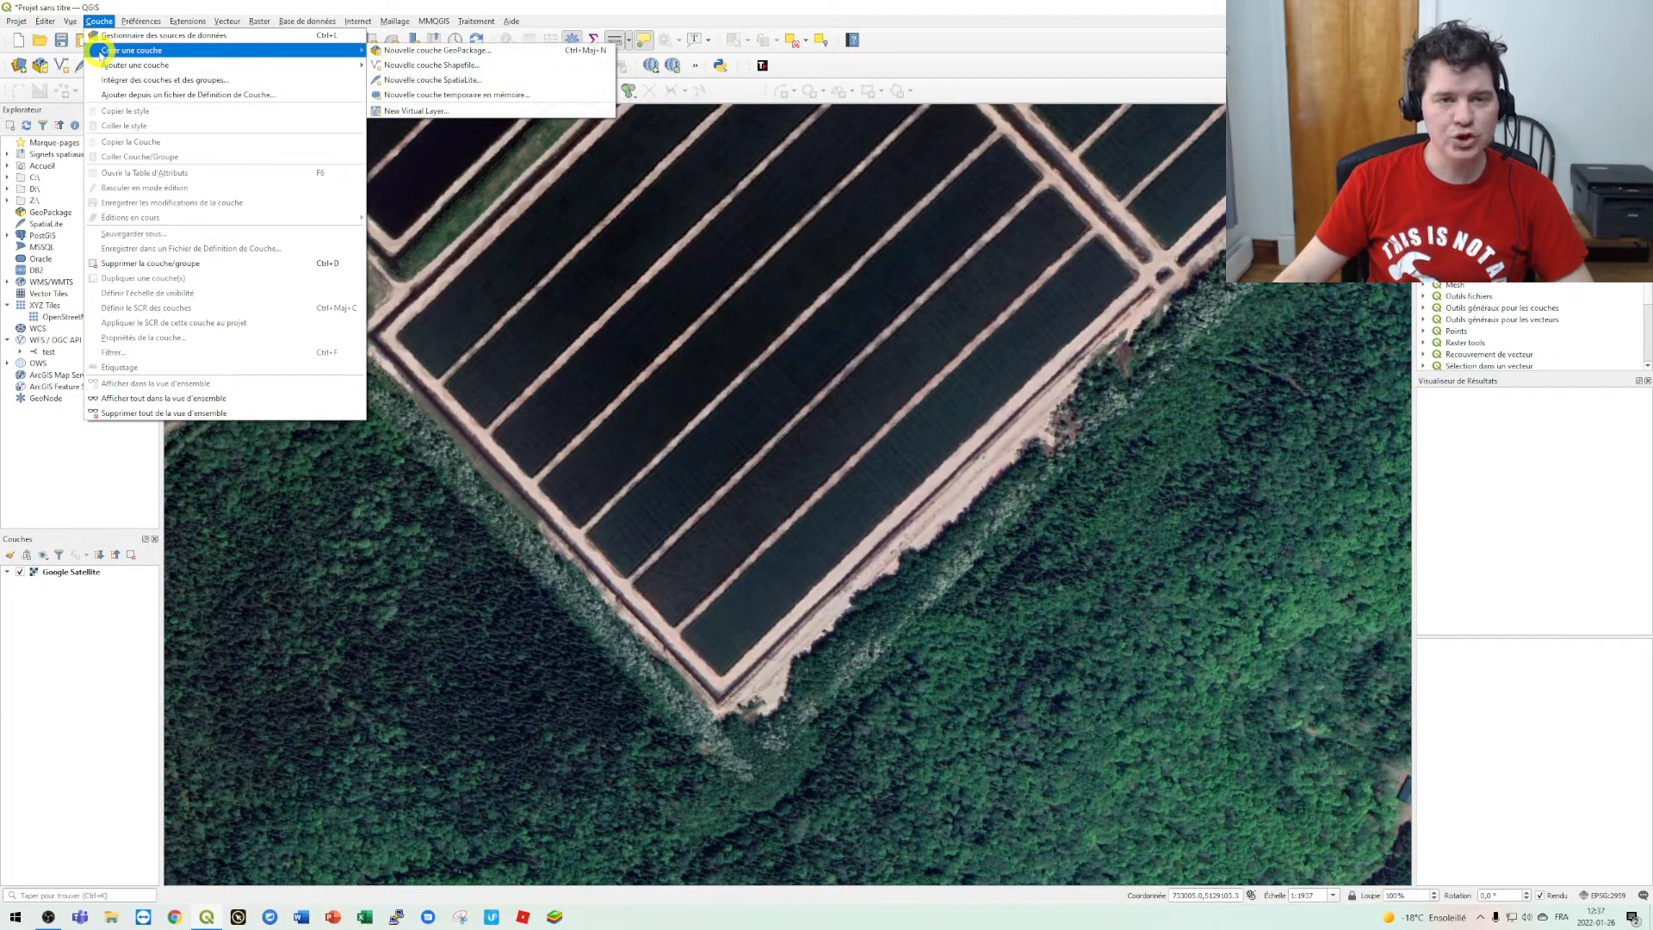
left_click(465, 51)
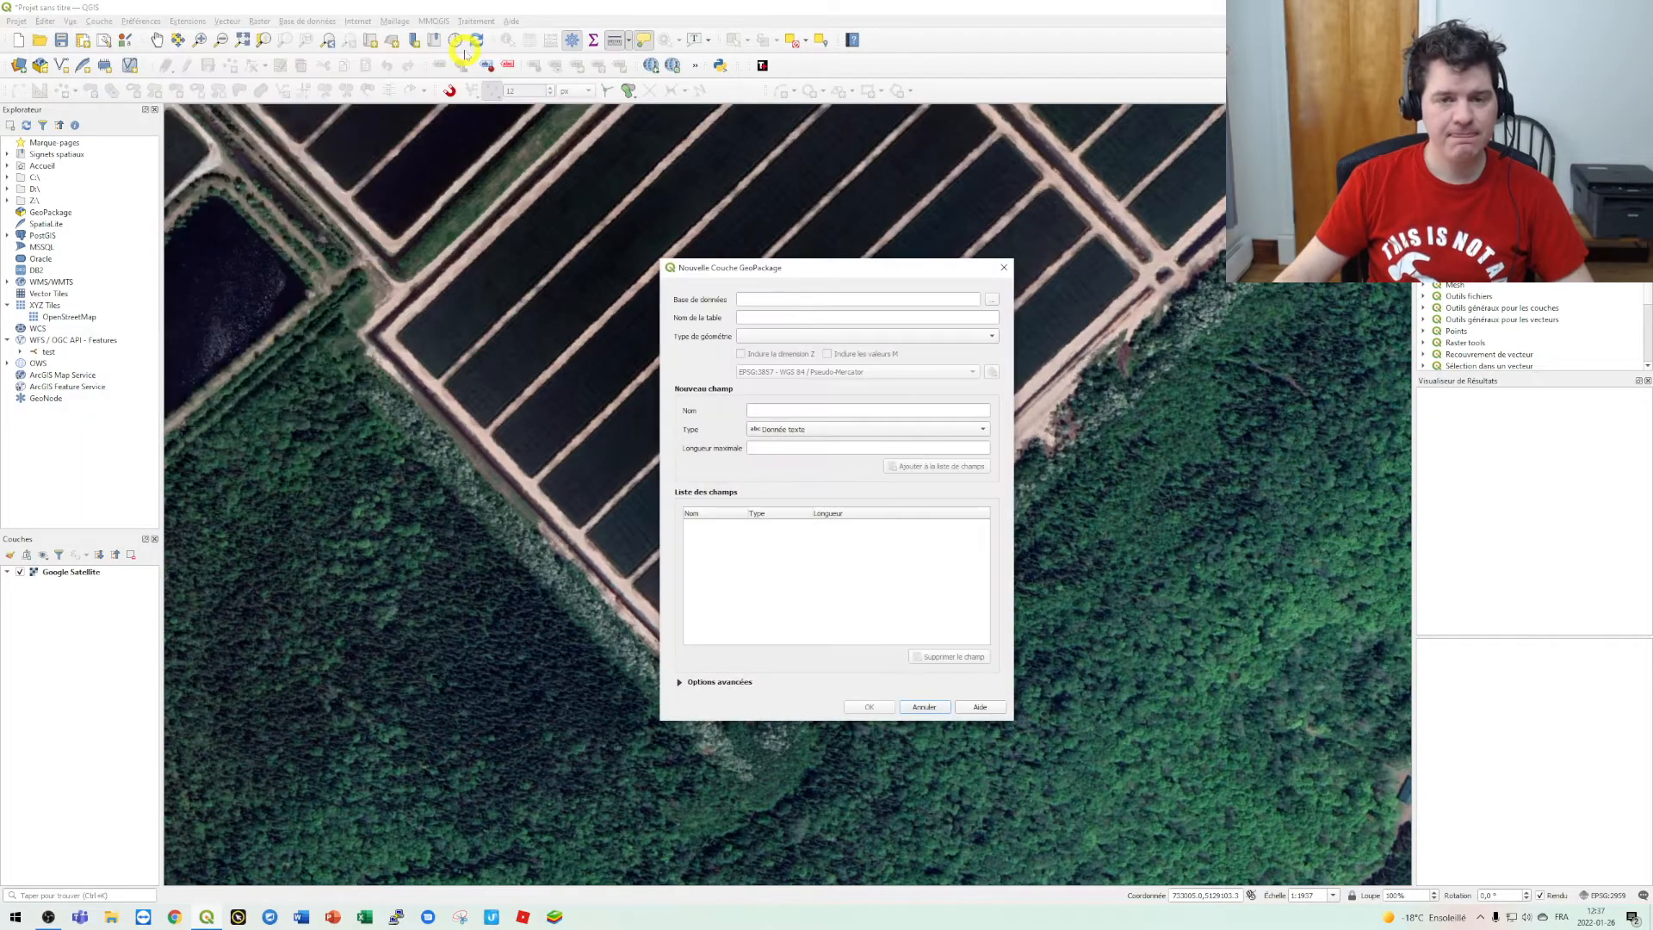
left_click(994, 301)
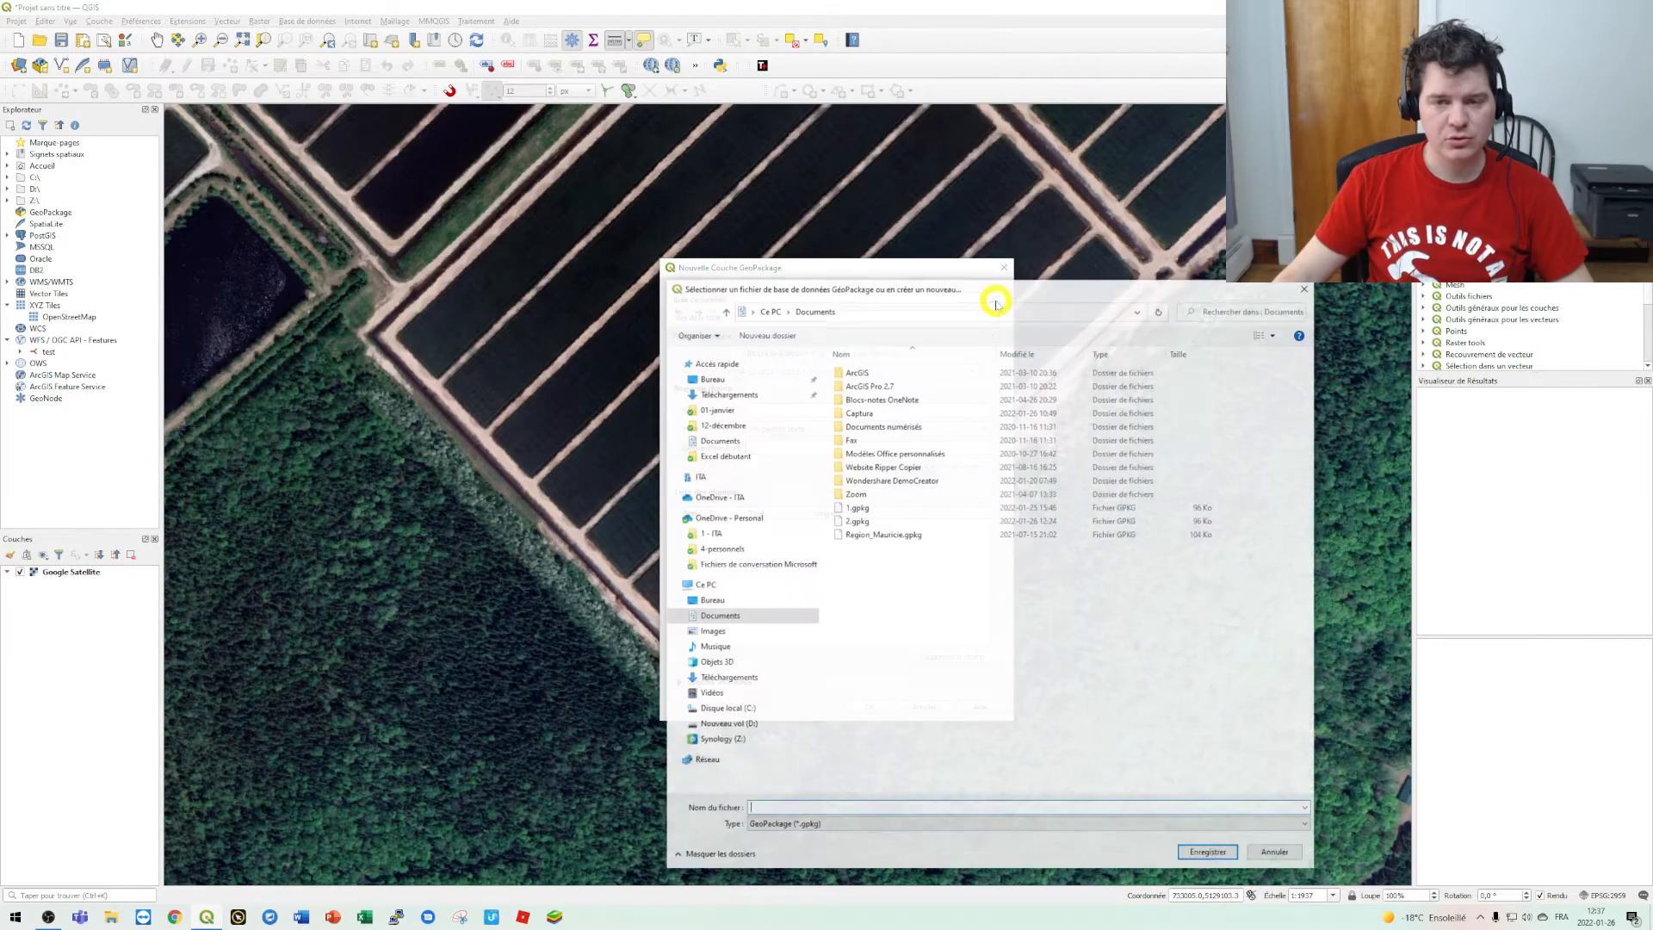
left_click(724, 379)
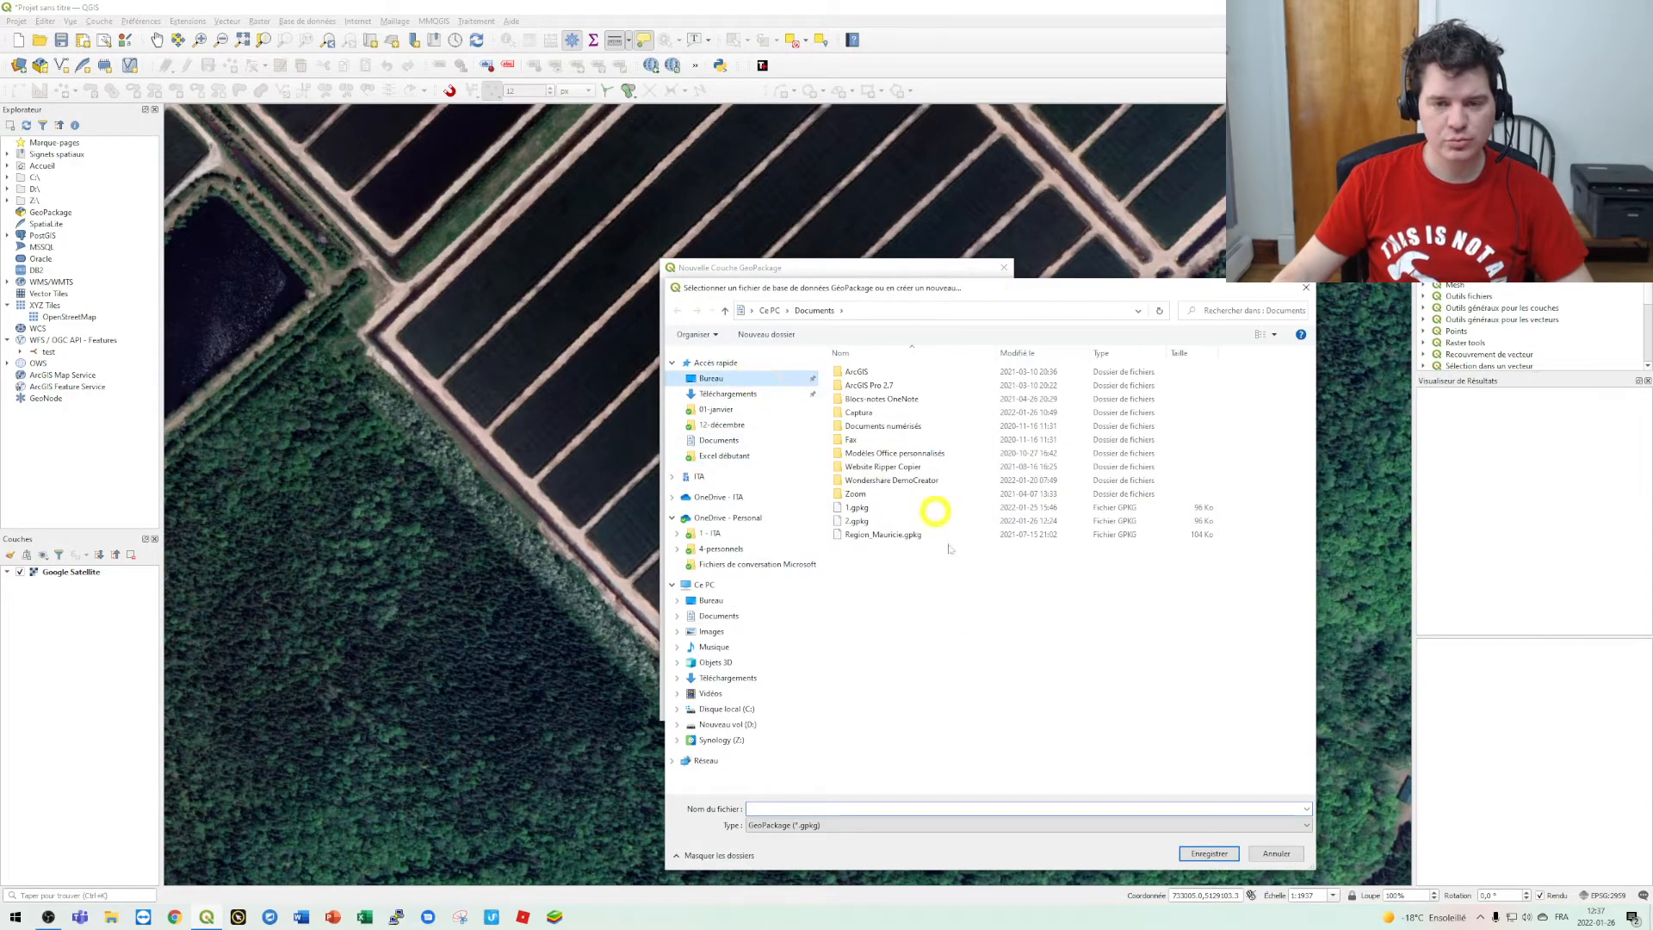
left_click(821, 808)
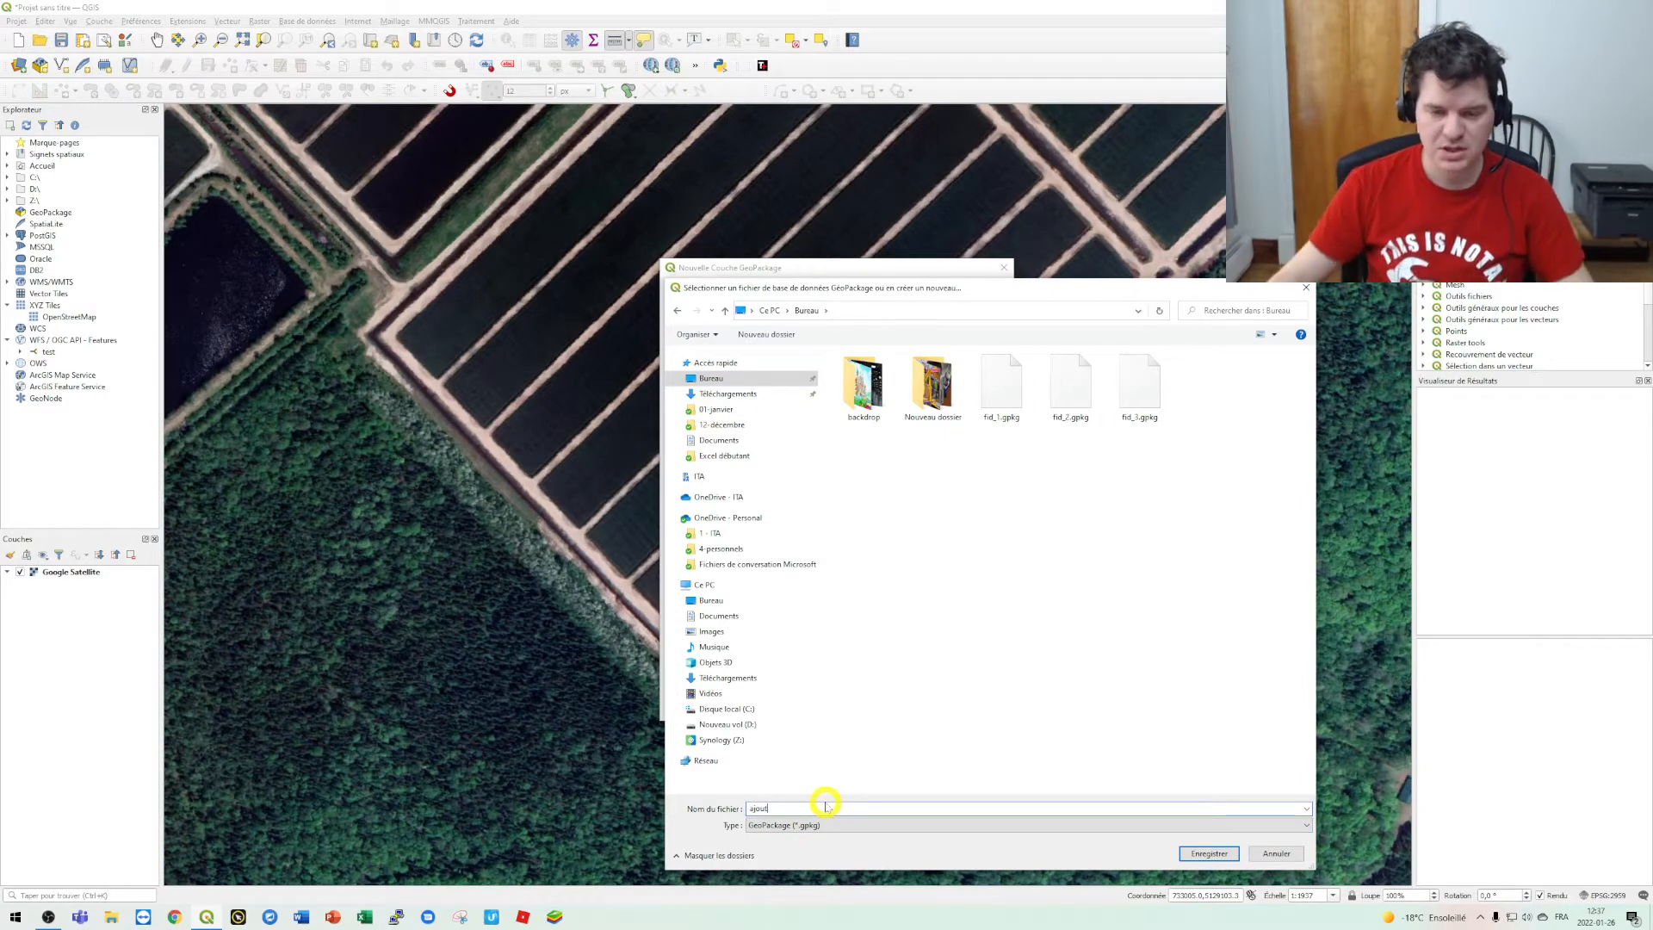
left_click(1211, 854)
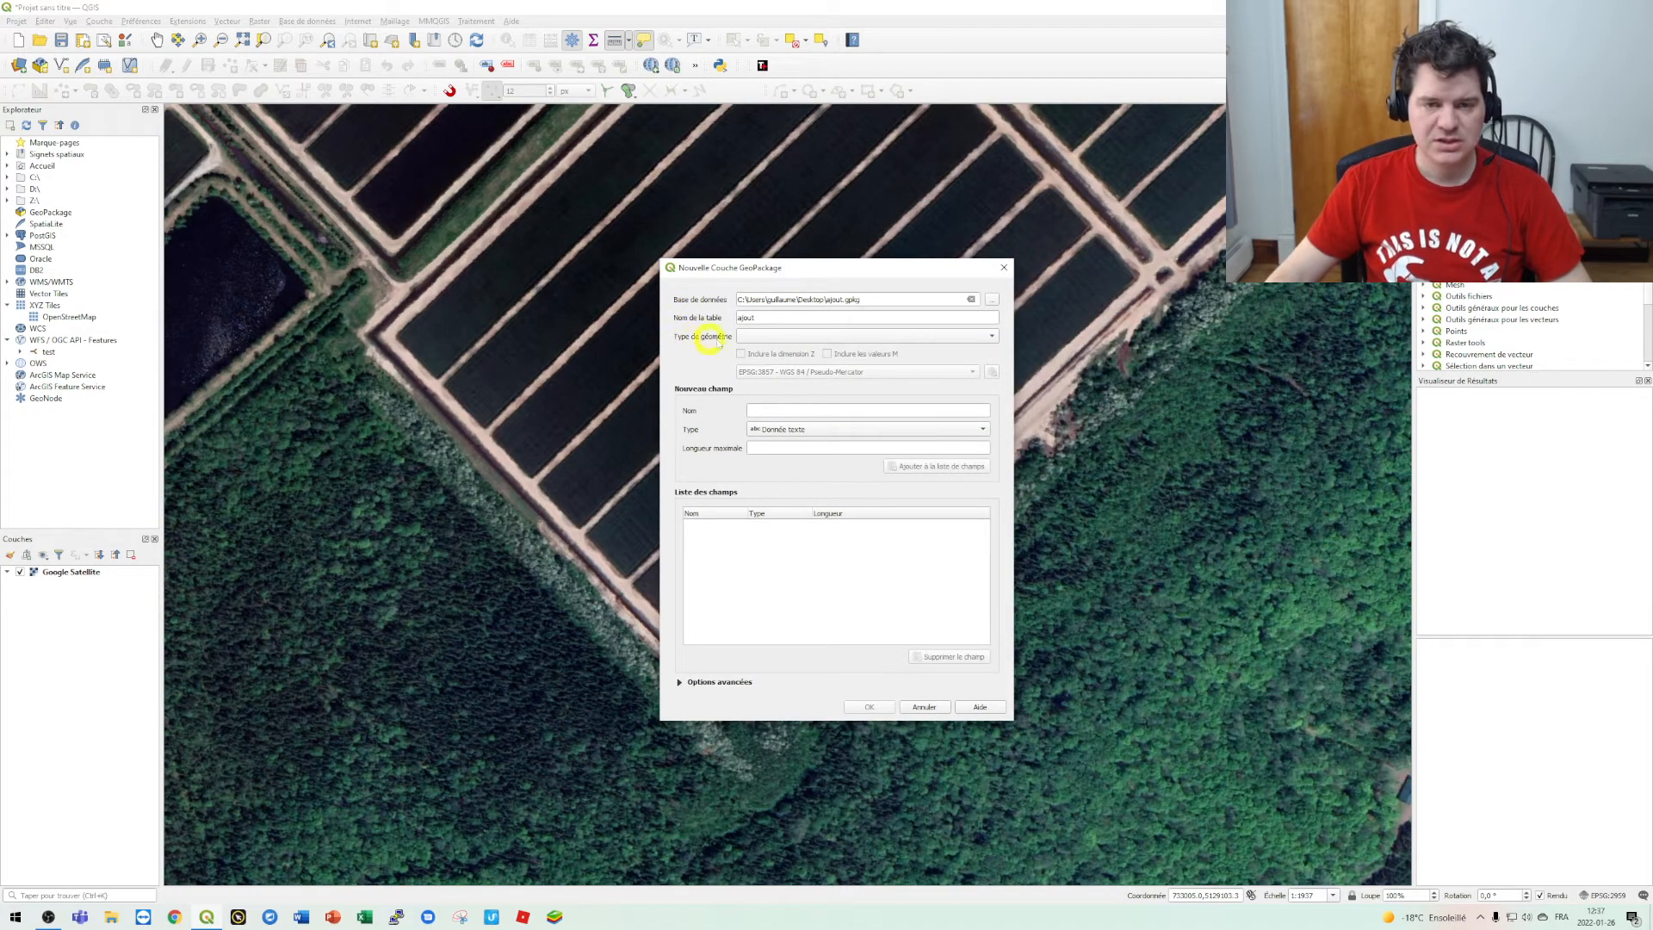
Step: Create the layer with Polygone geometry in the project CRS, EPSG:2959 - NAD83(CSRS) / UTM zone 18N
left_click(762, 336)
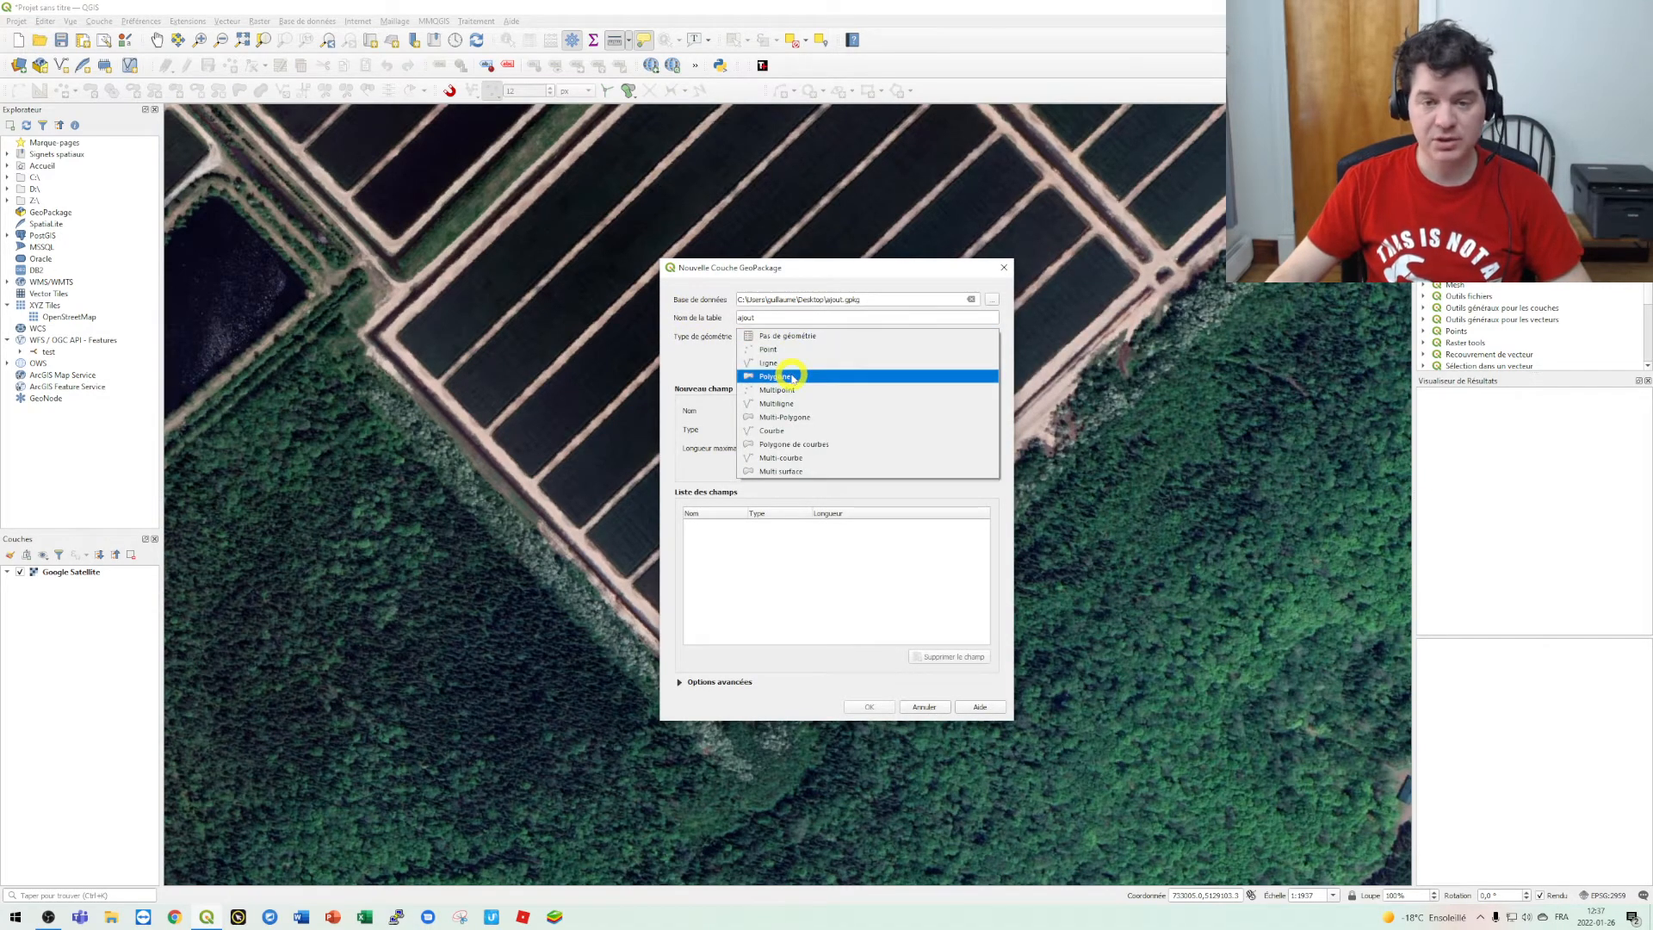
left_click(792, 379)
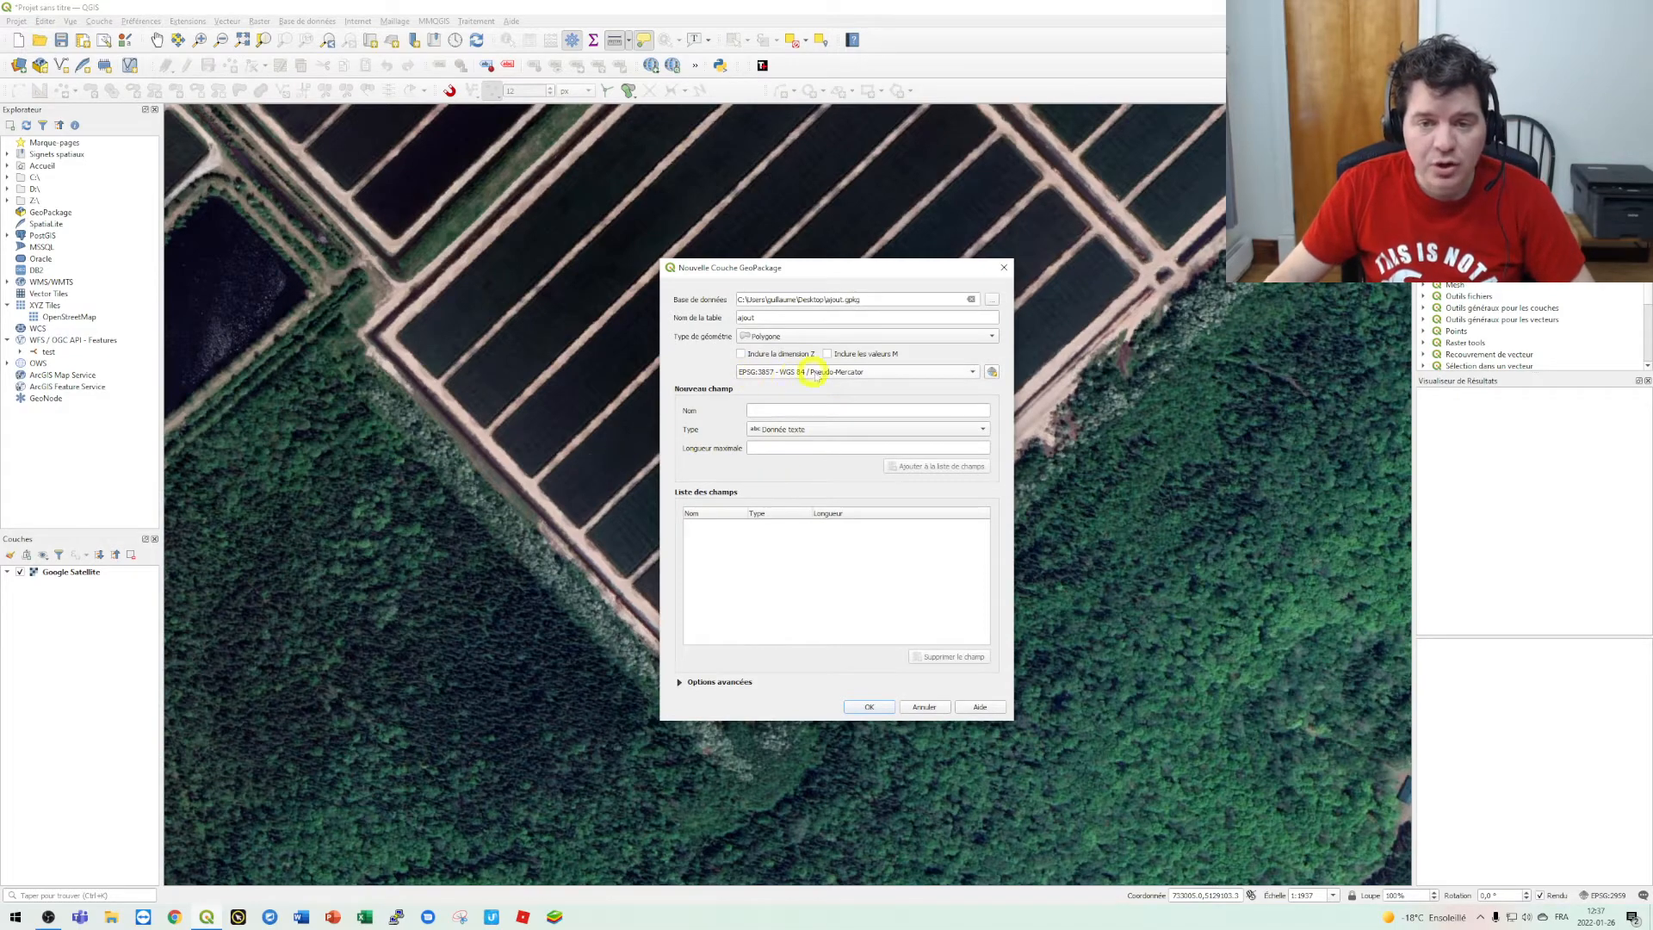
left_click(913, 372)
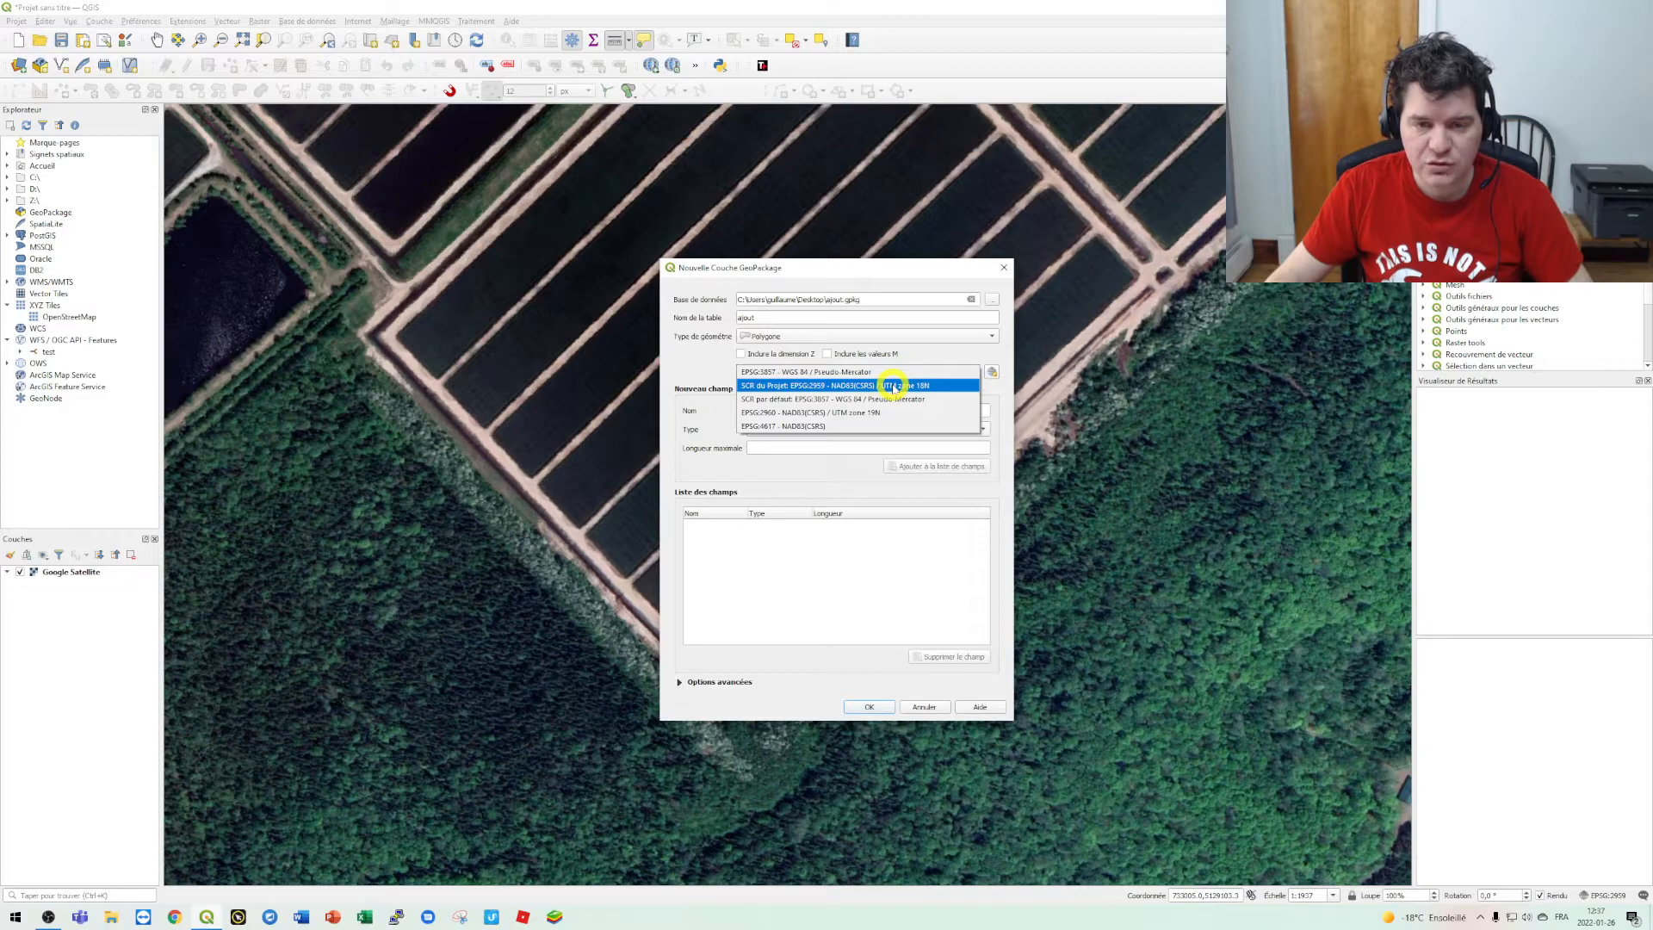
left_click(894, 386)
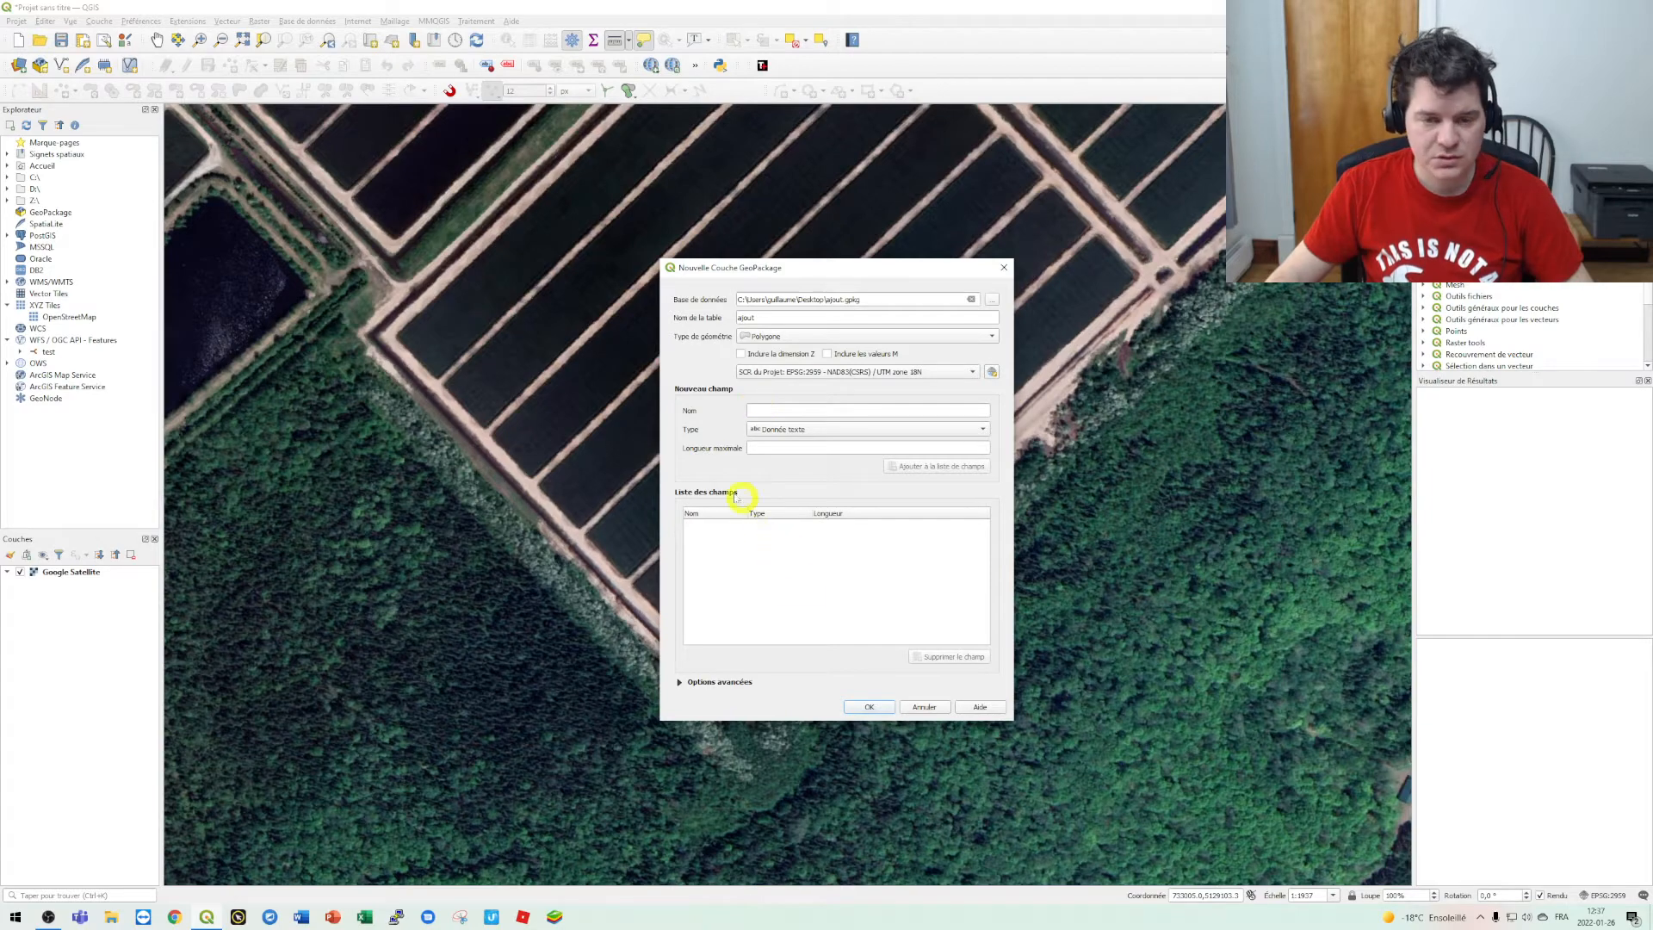
left_click(877, 708)
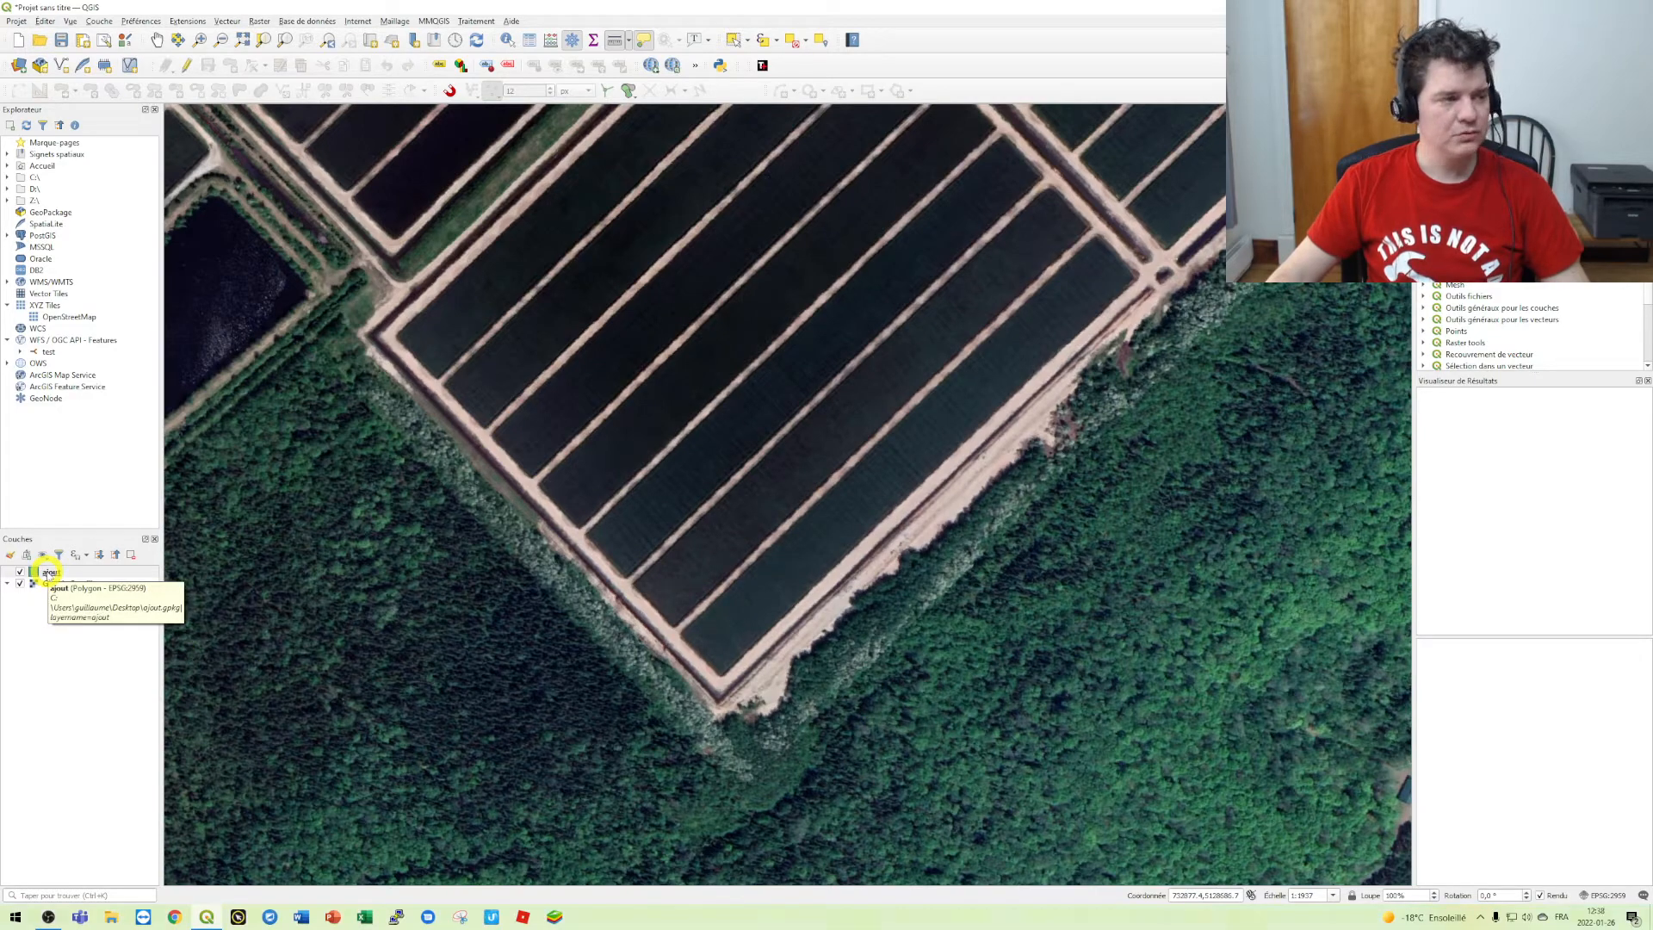
Step: Make the ajout layer editable and choose the rectangle from 3 points tool with distance from the 2nd and 3rd points
right_click(47, 575)
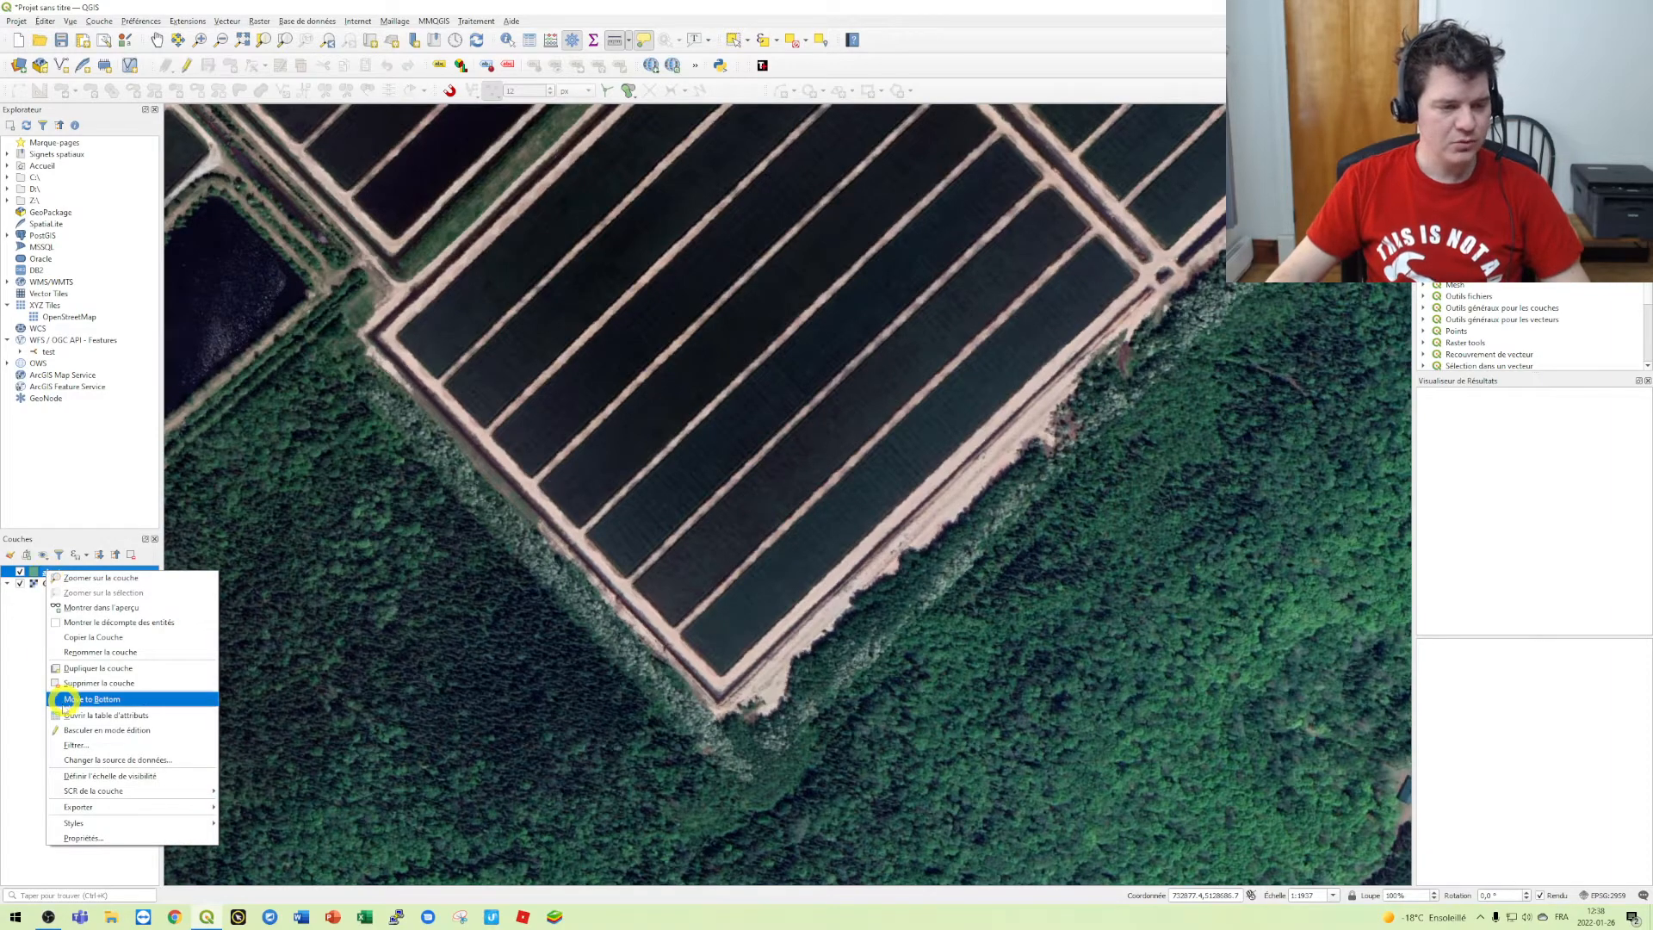
left_click(98, 732)
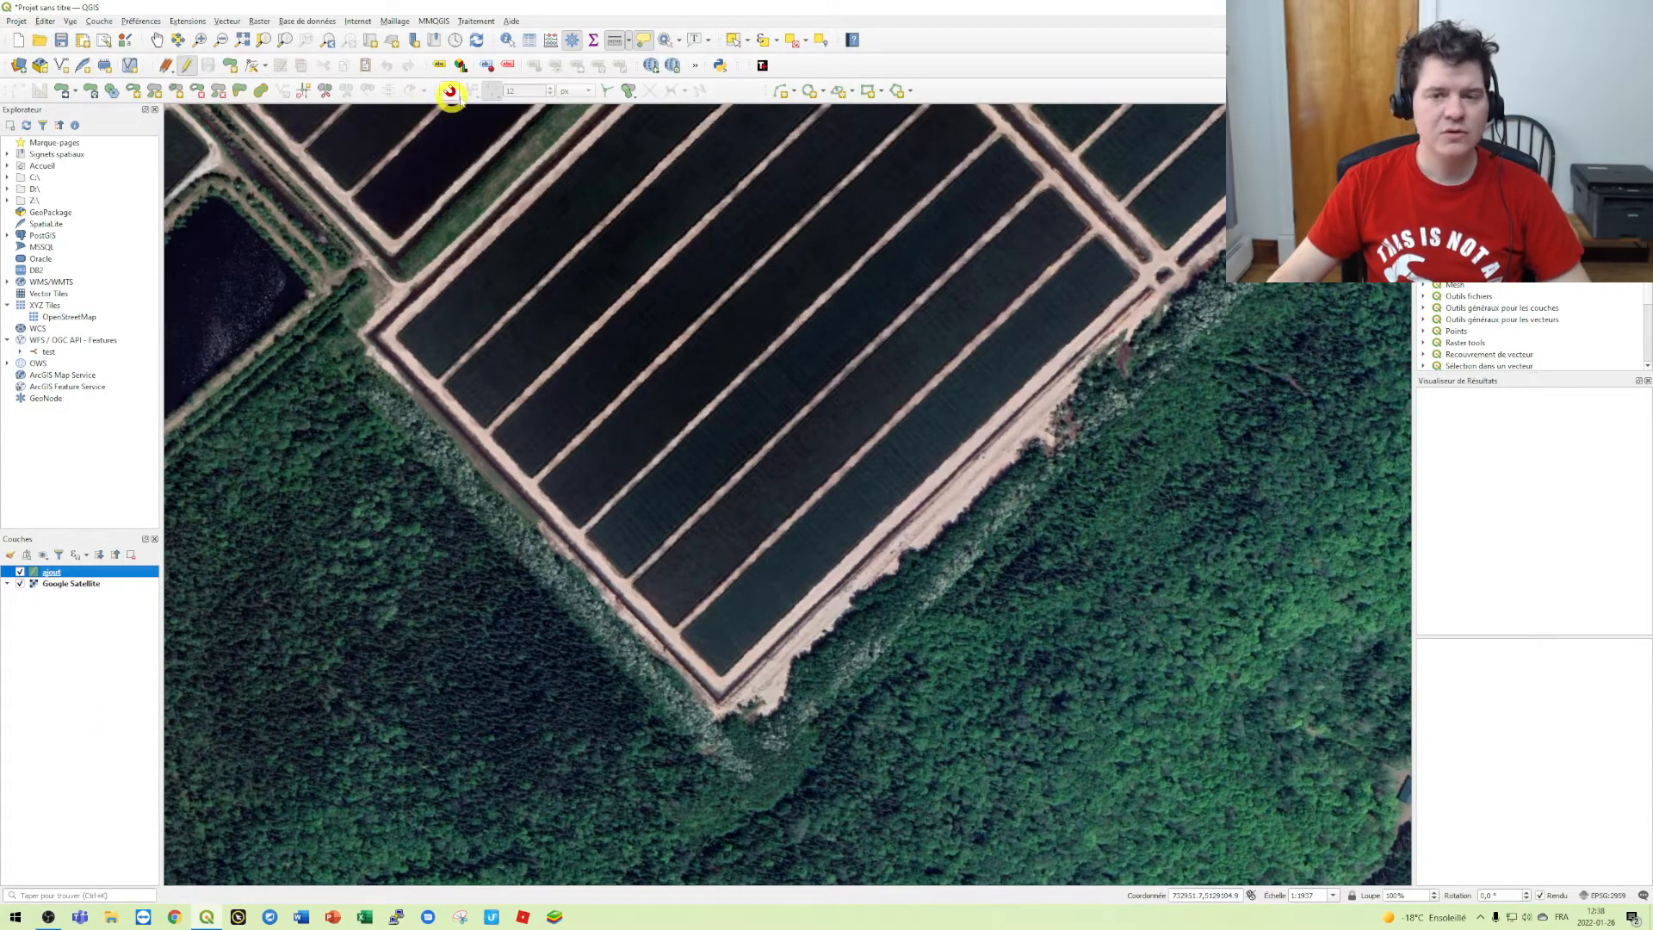
left_click(877, 90)
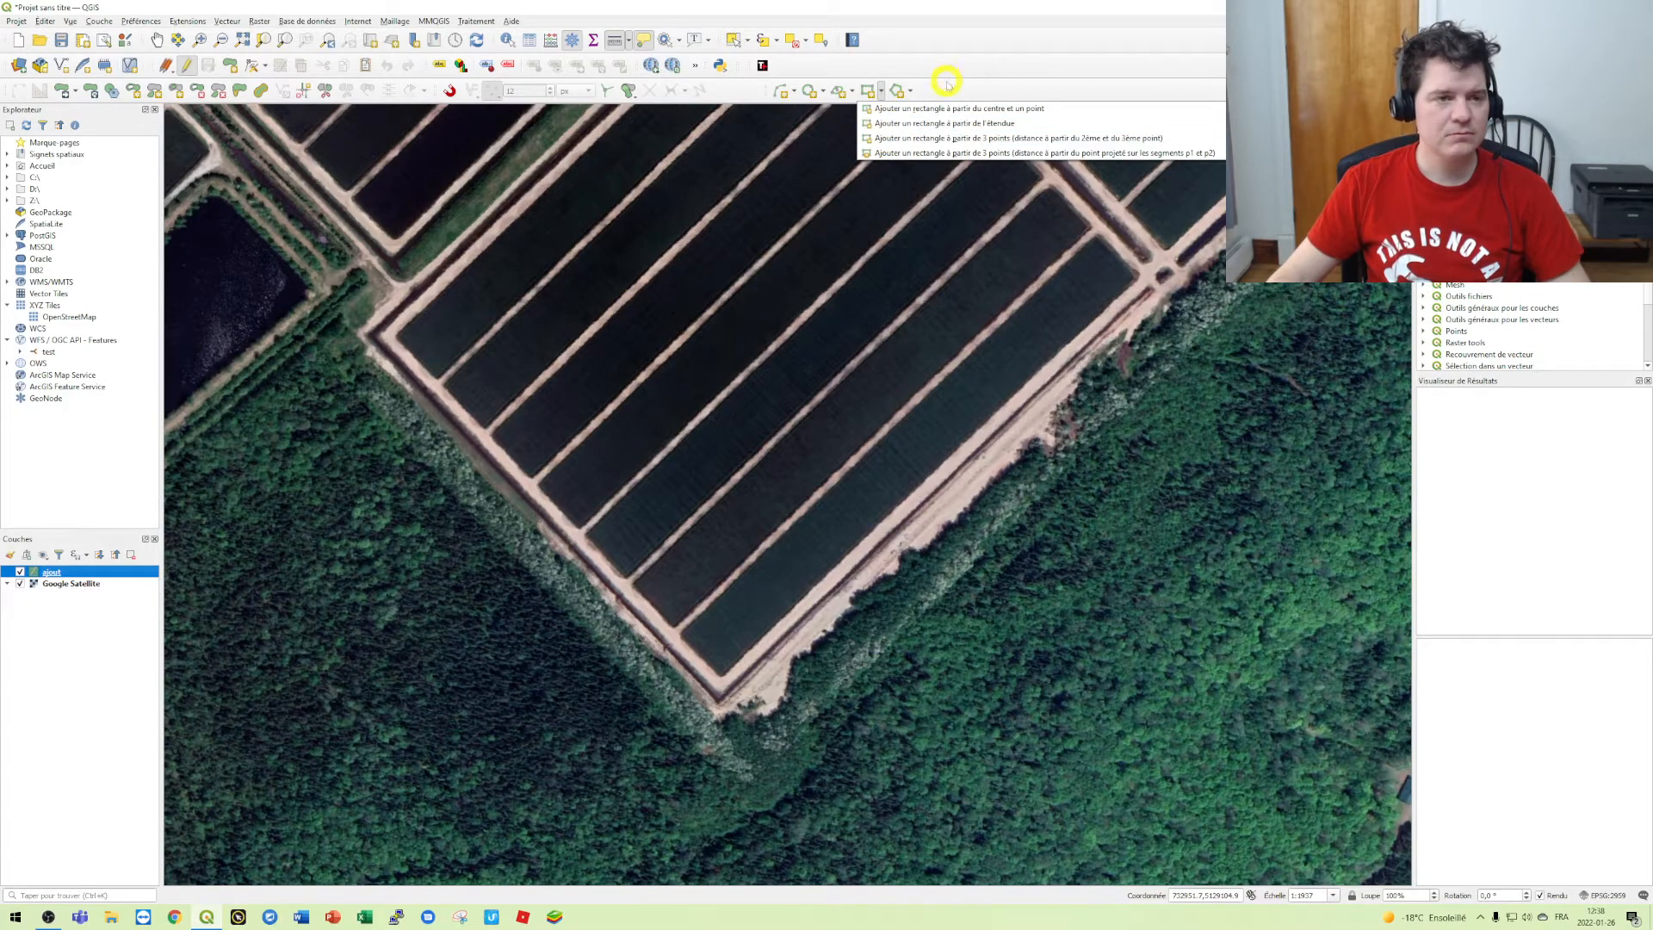
left_click(900, 138)
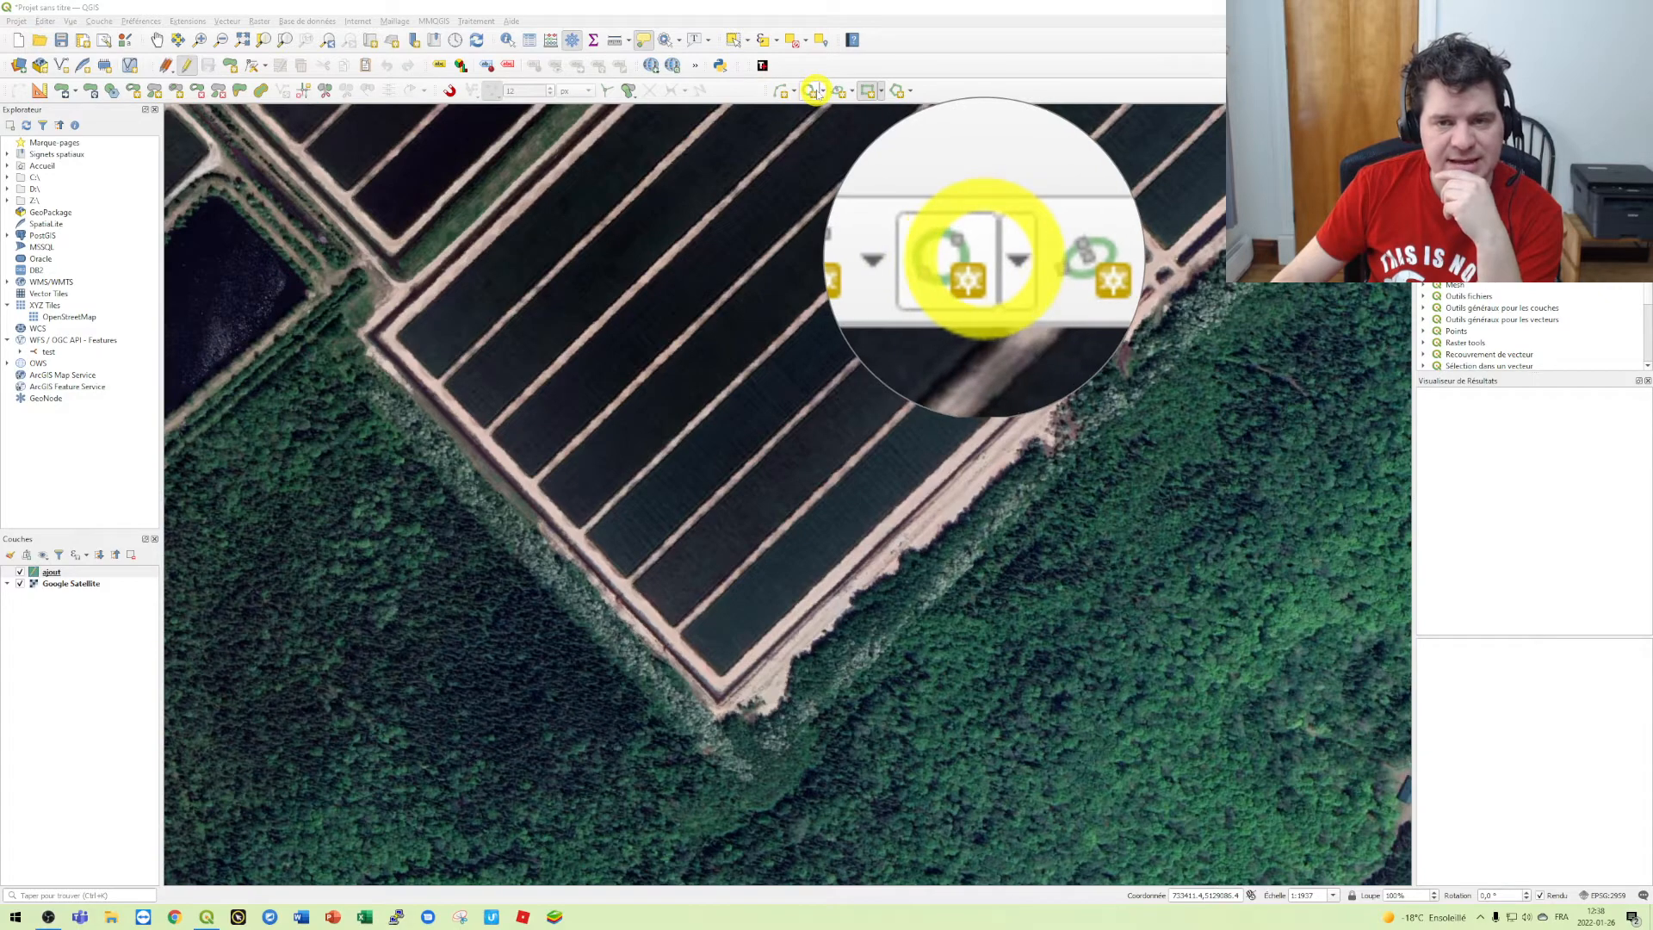
left_click(881, 90)
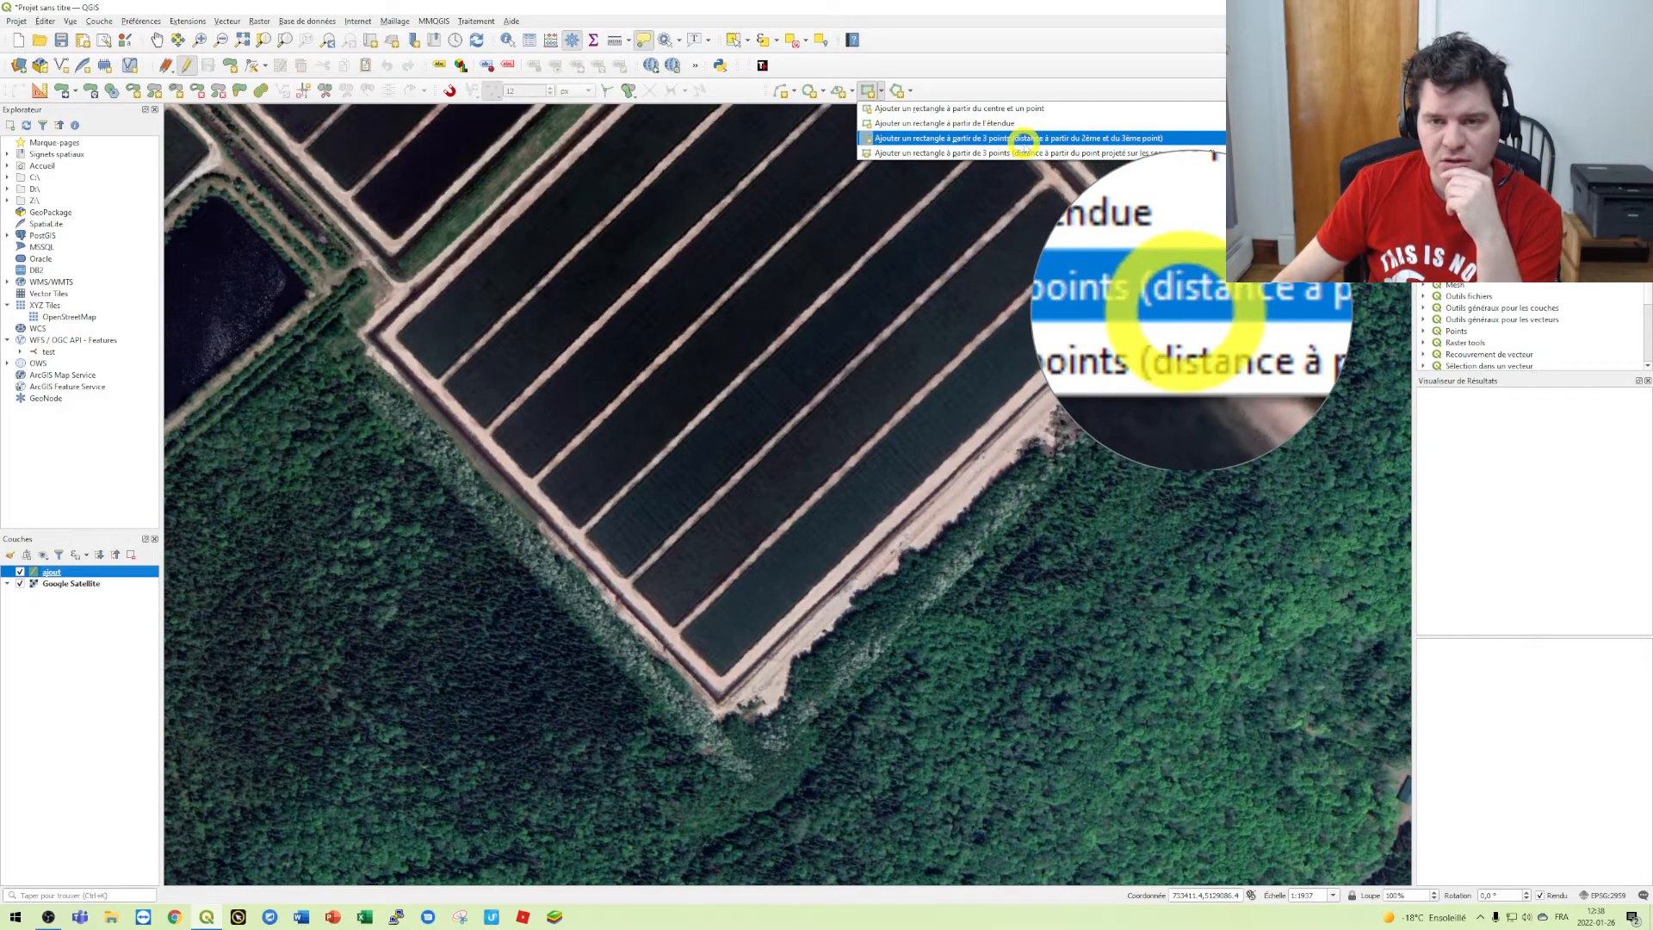
left_click(1133, 140)
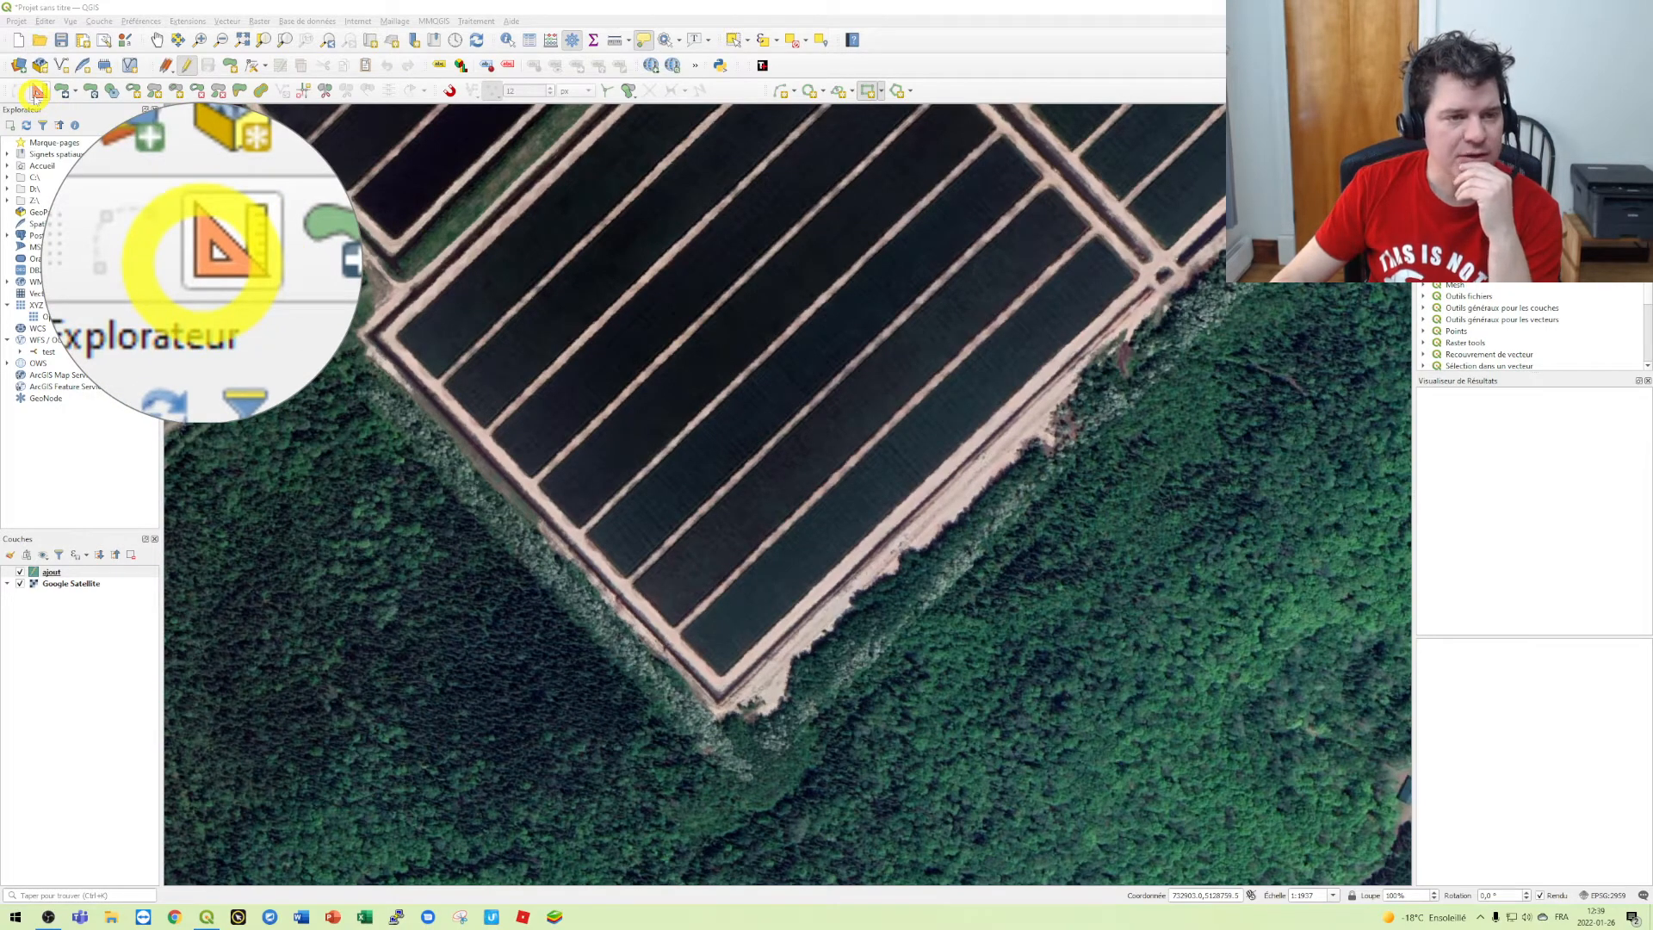
Step: Enable the advanced digitizing tools and activate adding a polygon feature on the ajout layer
left_click(35, 93)
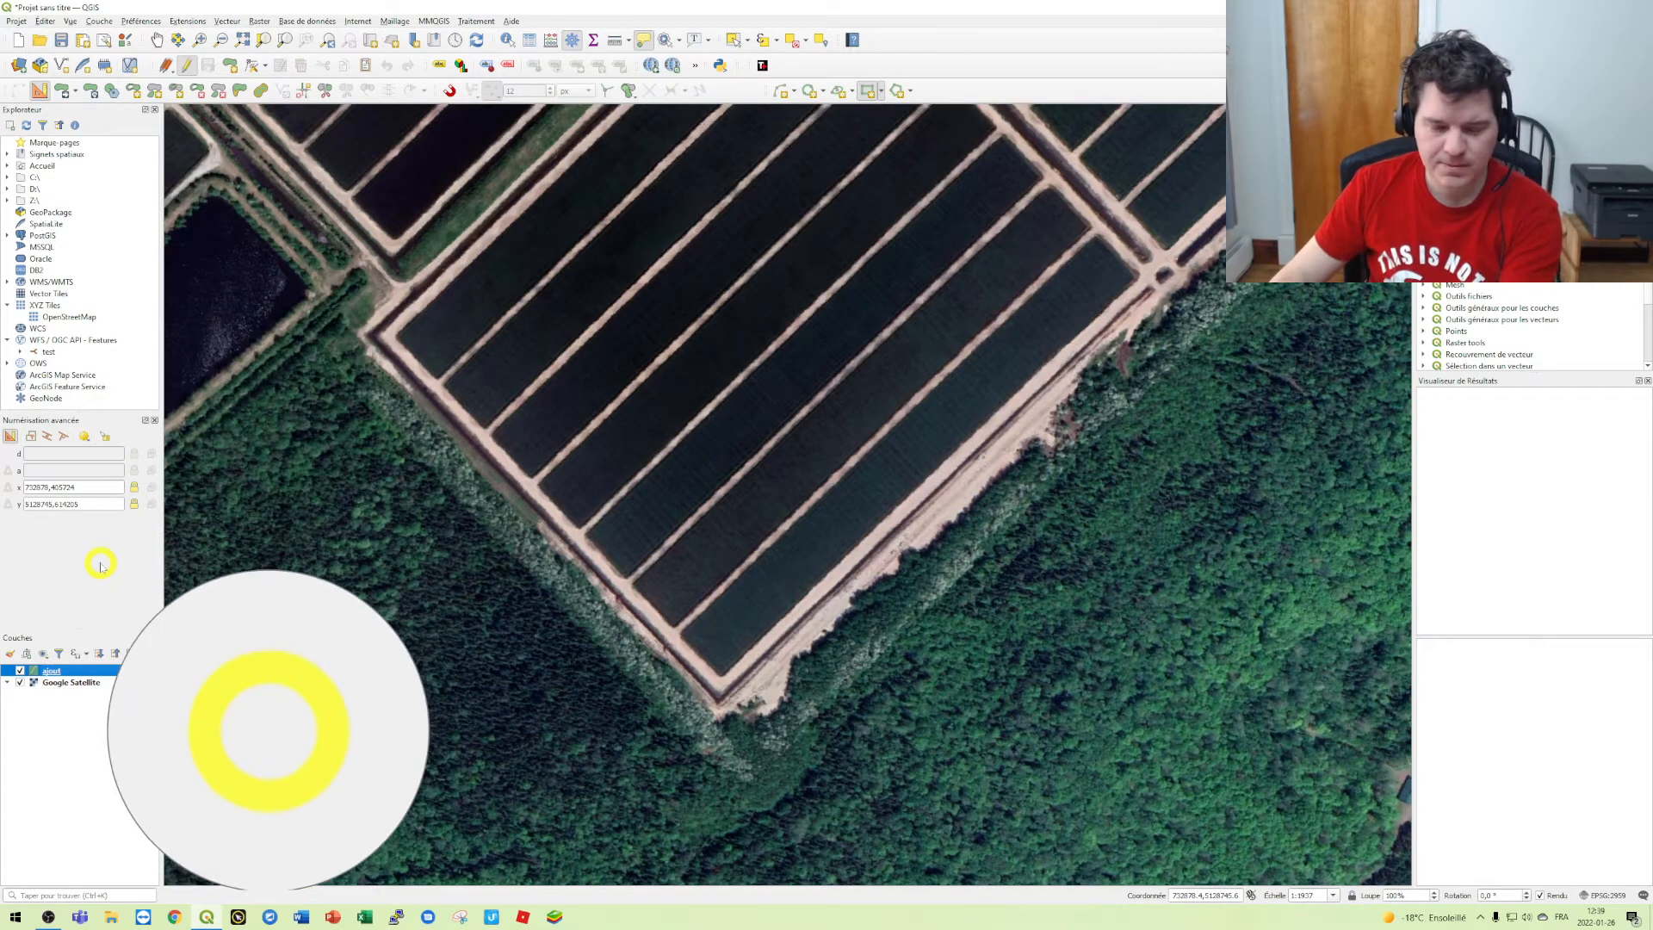
key("F12")
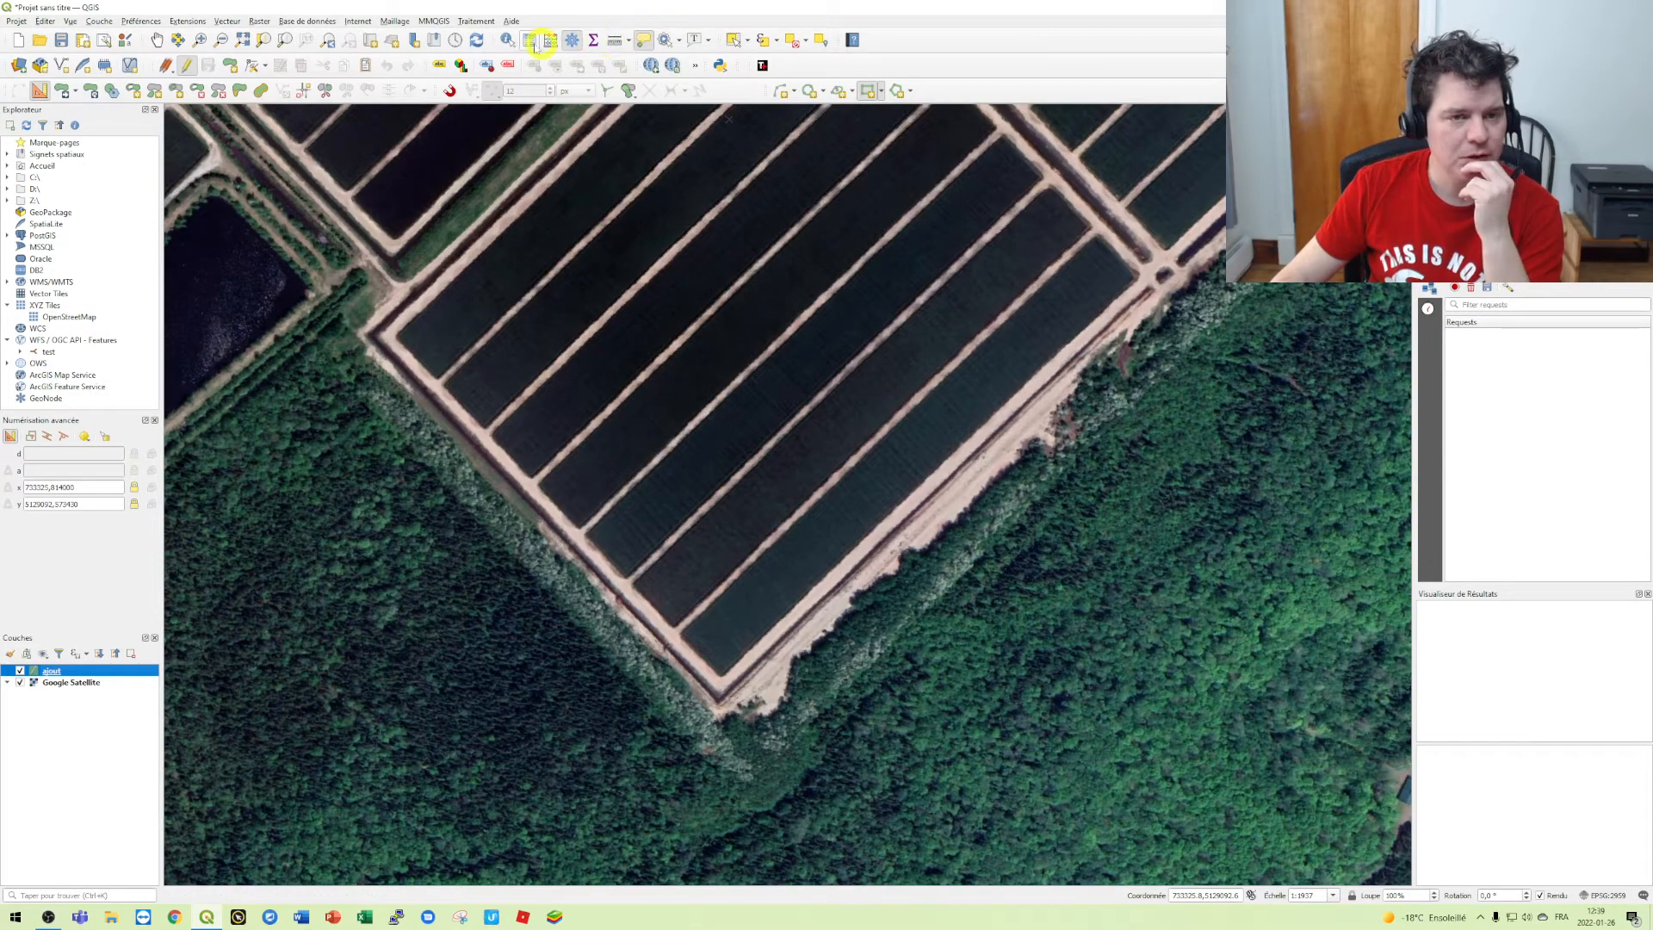
left_click(187, 68)
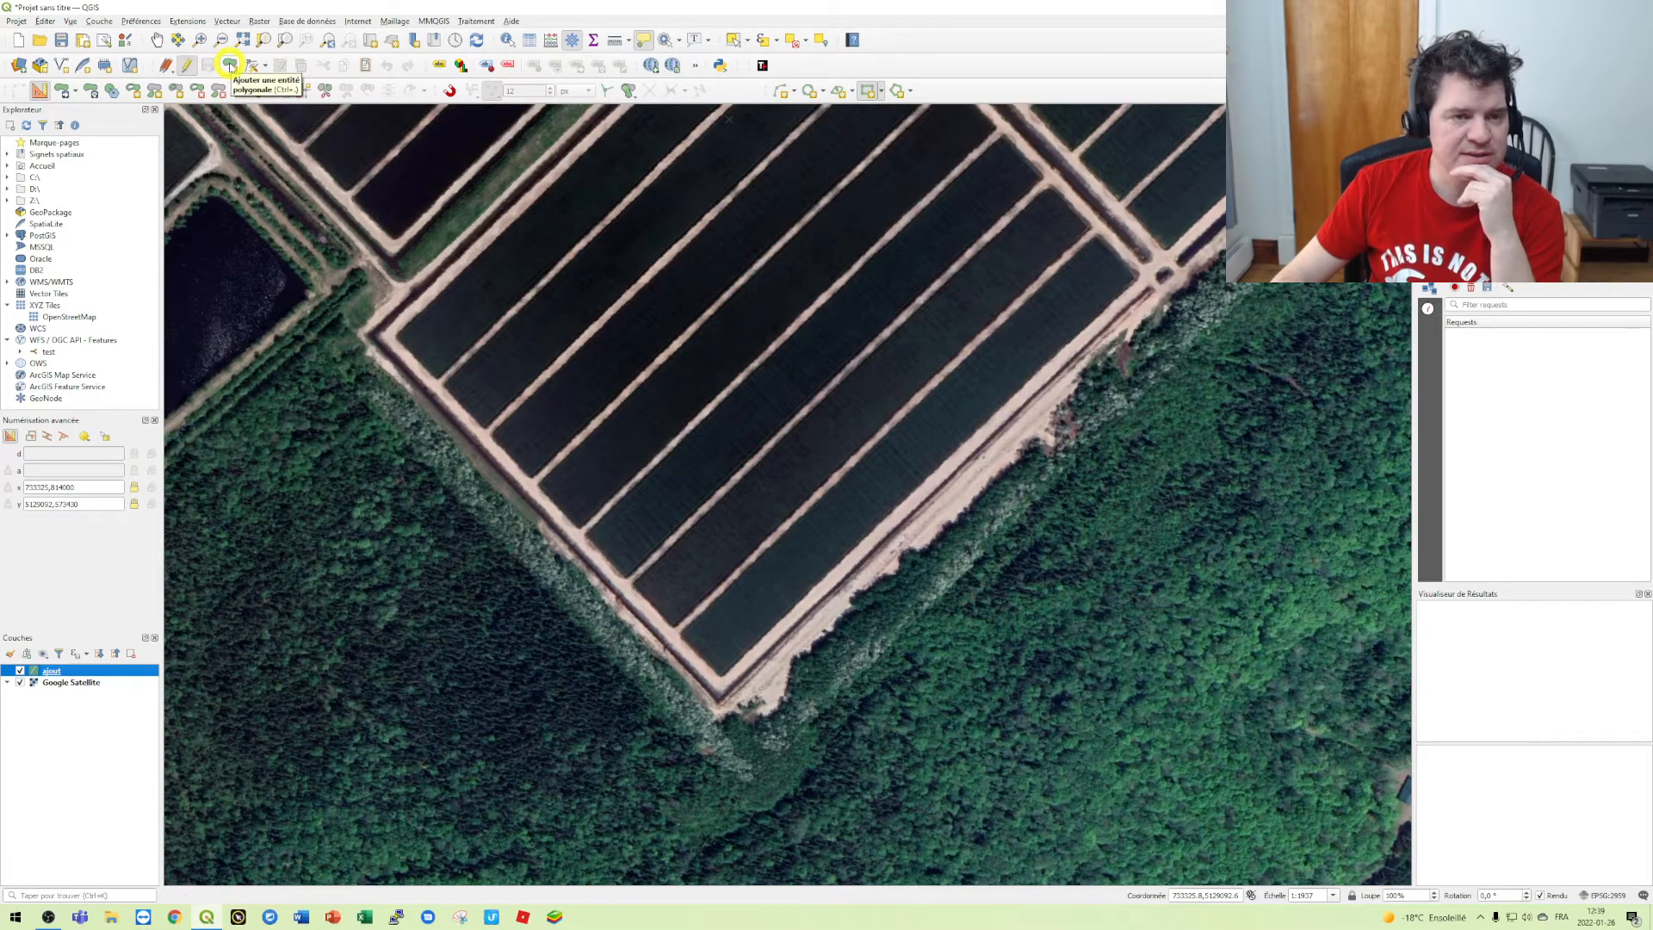
left_click(229, 66)
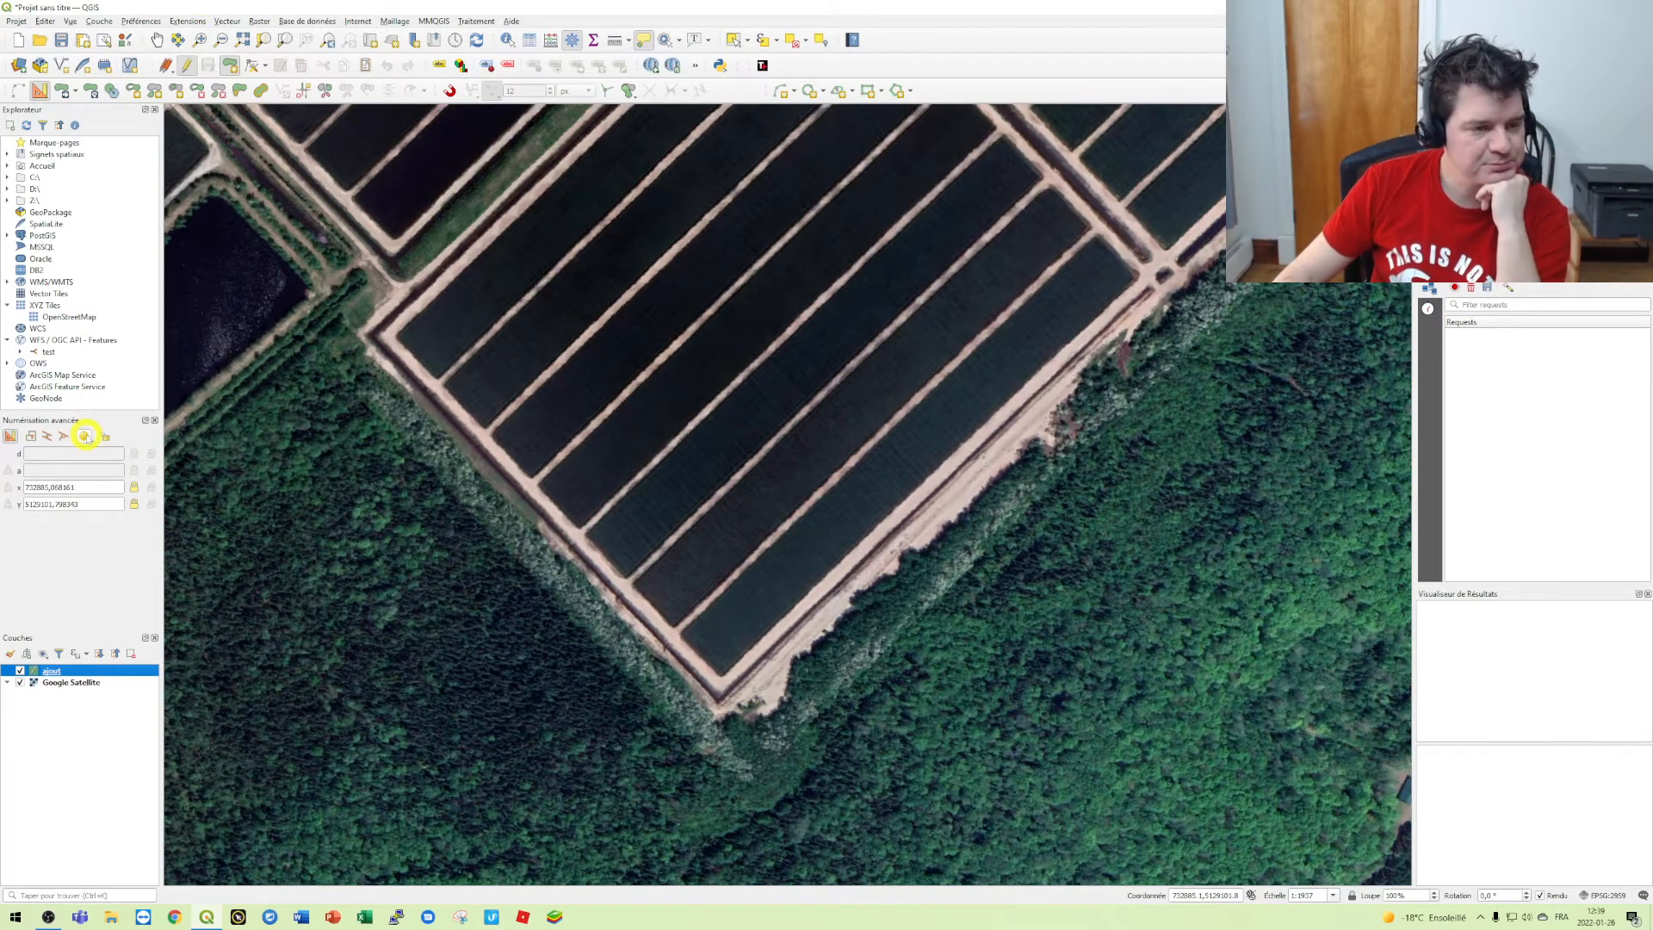
key("F12")
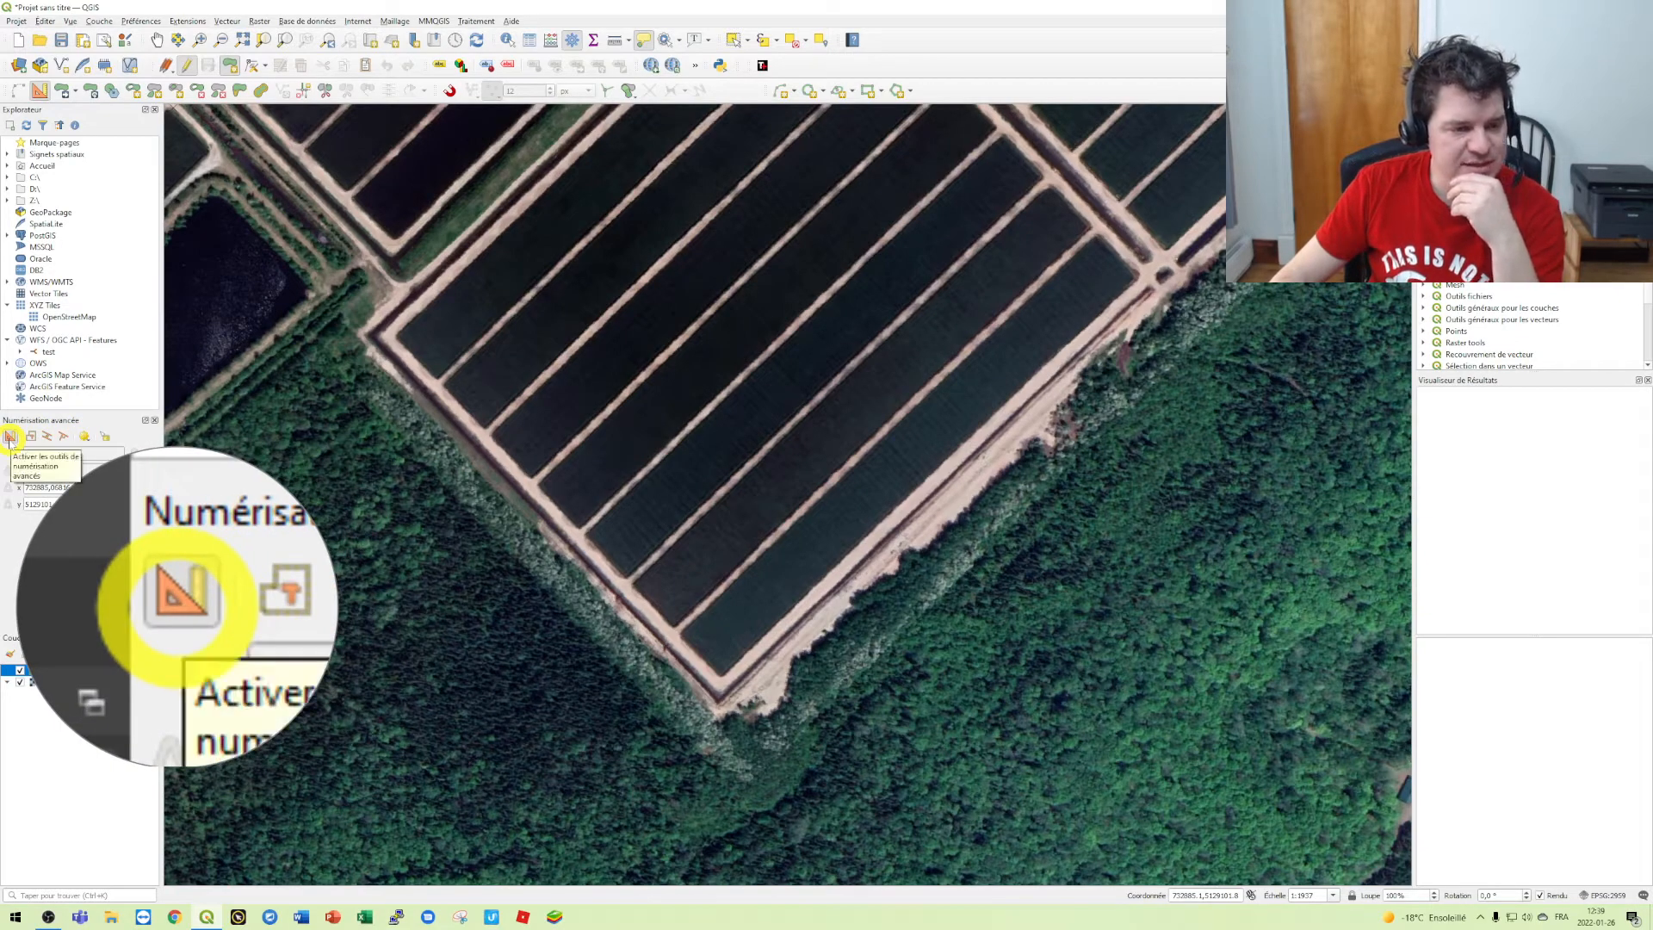
left_click(11, 438)
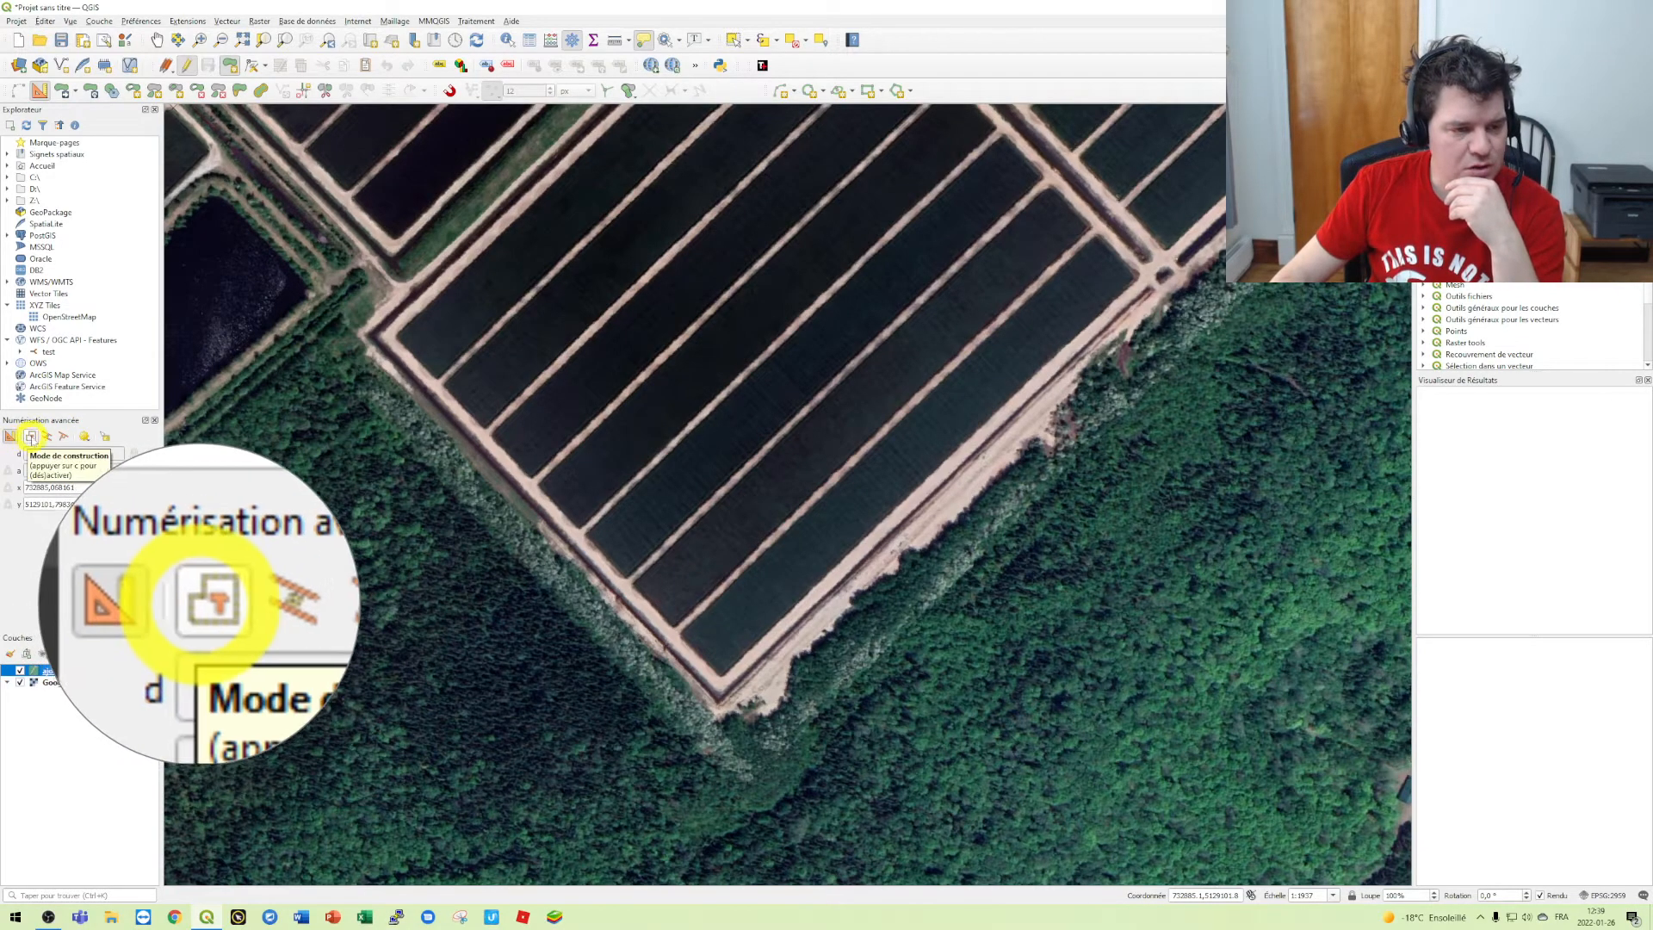
Step: Set the advanced digitizing angle snapping to the 45.0, 90.0, 135.0, 180.0° increments
left_click(84, 437)
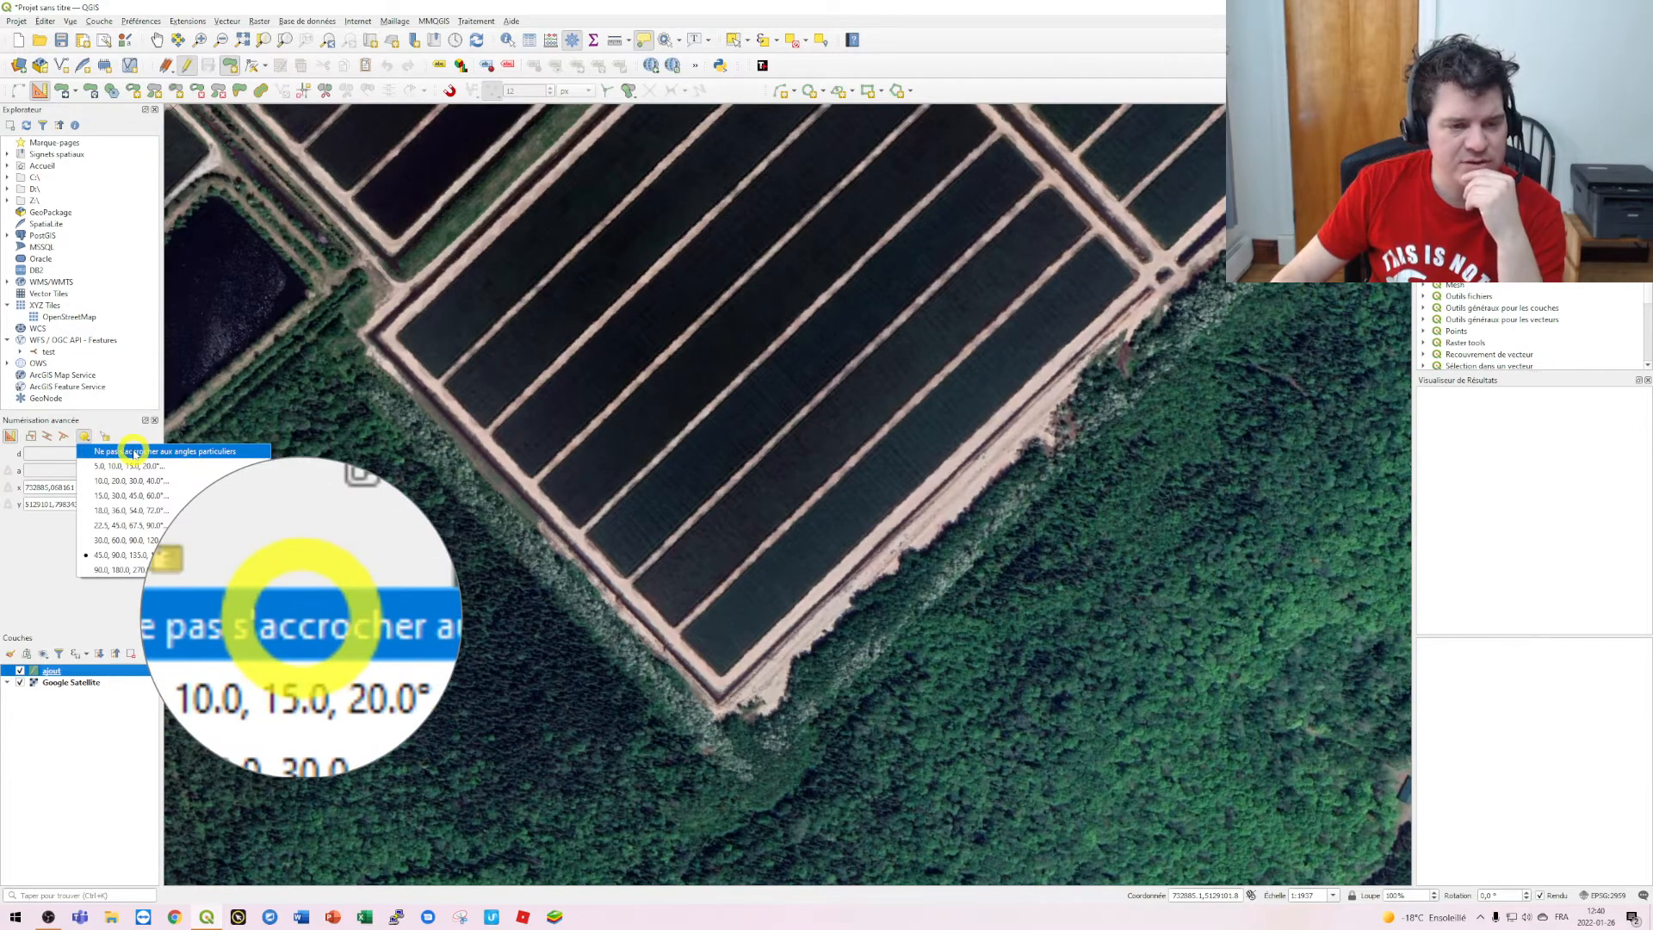
left_click(134, 451)
left_click(84, 437)
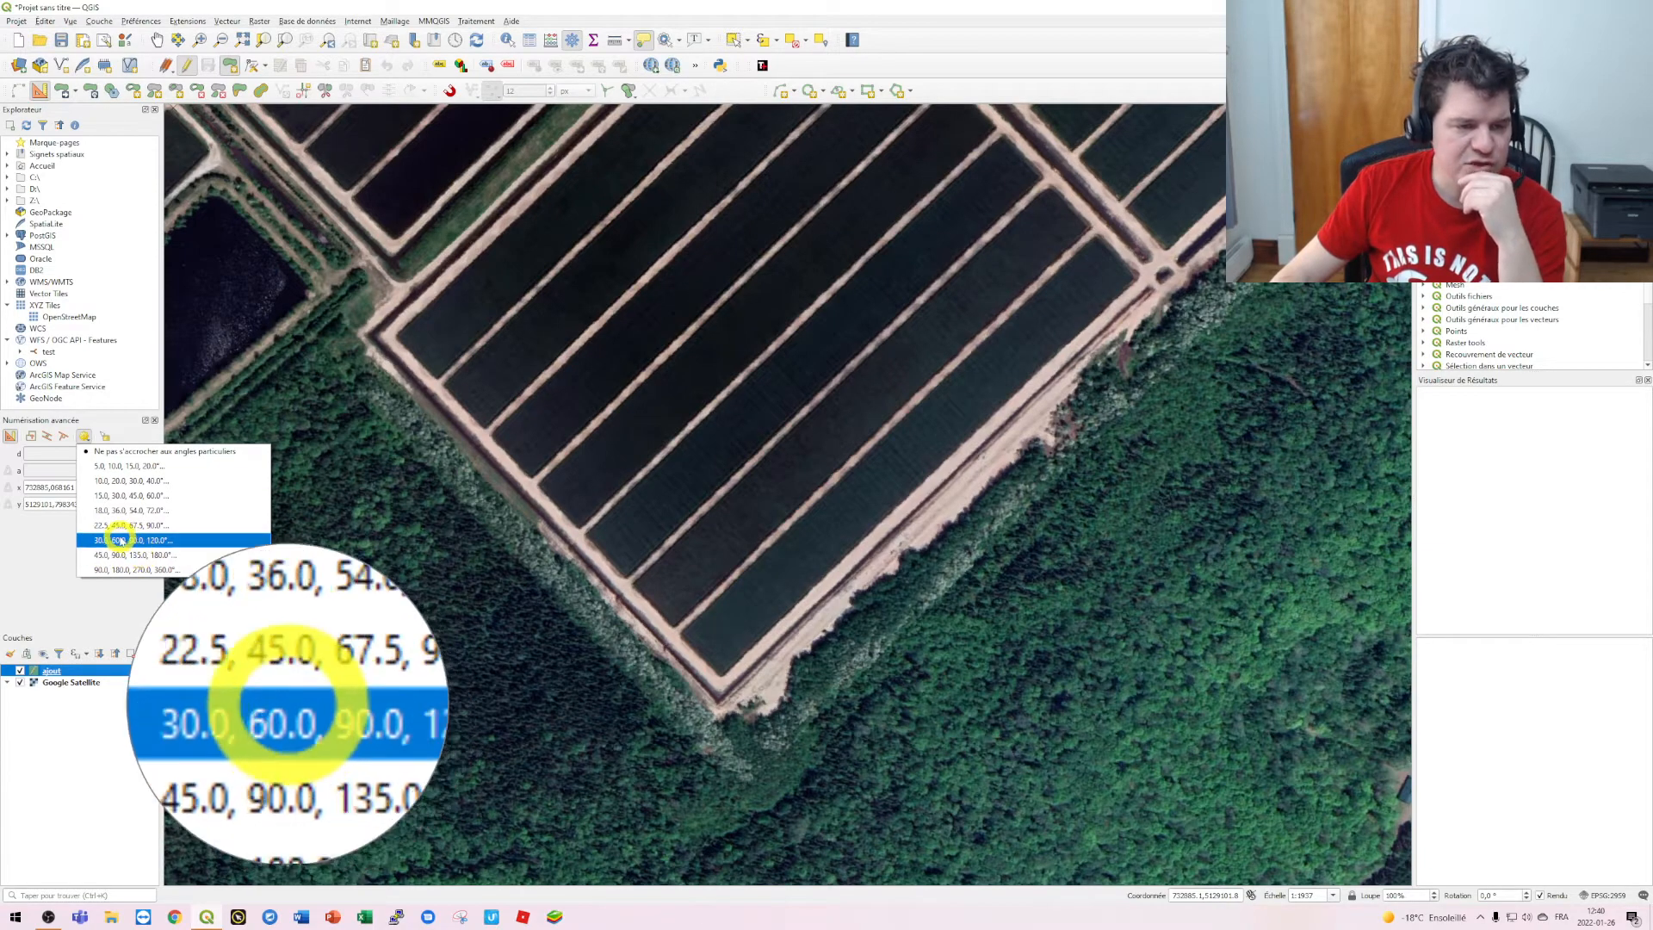
left_click(126, 554)
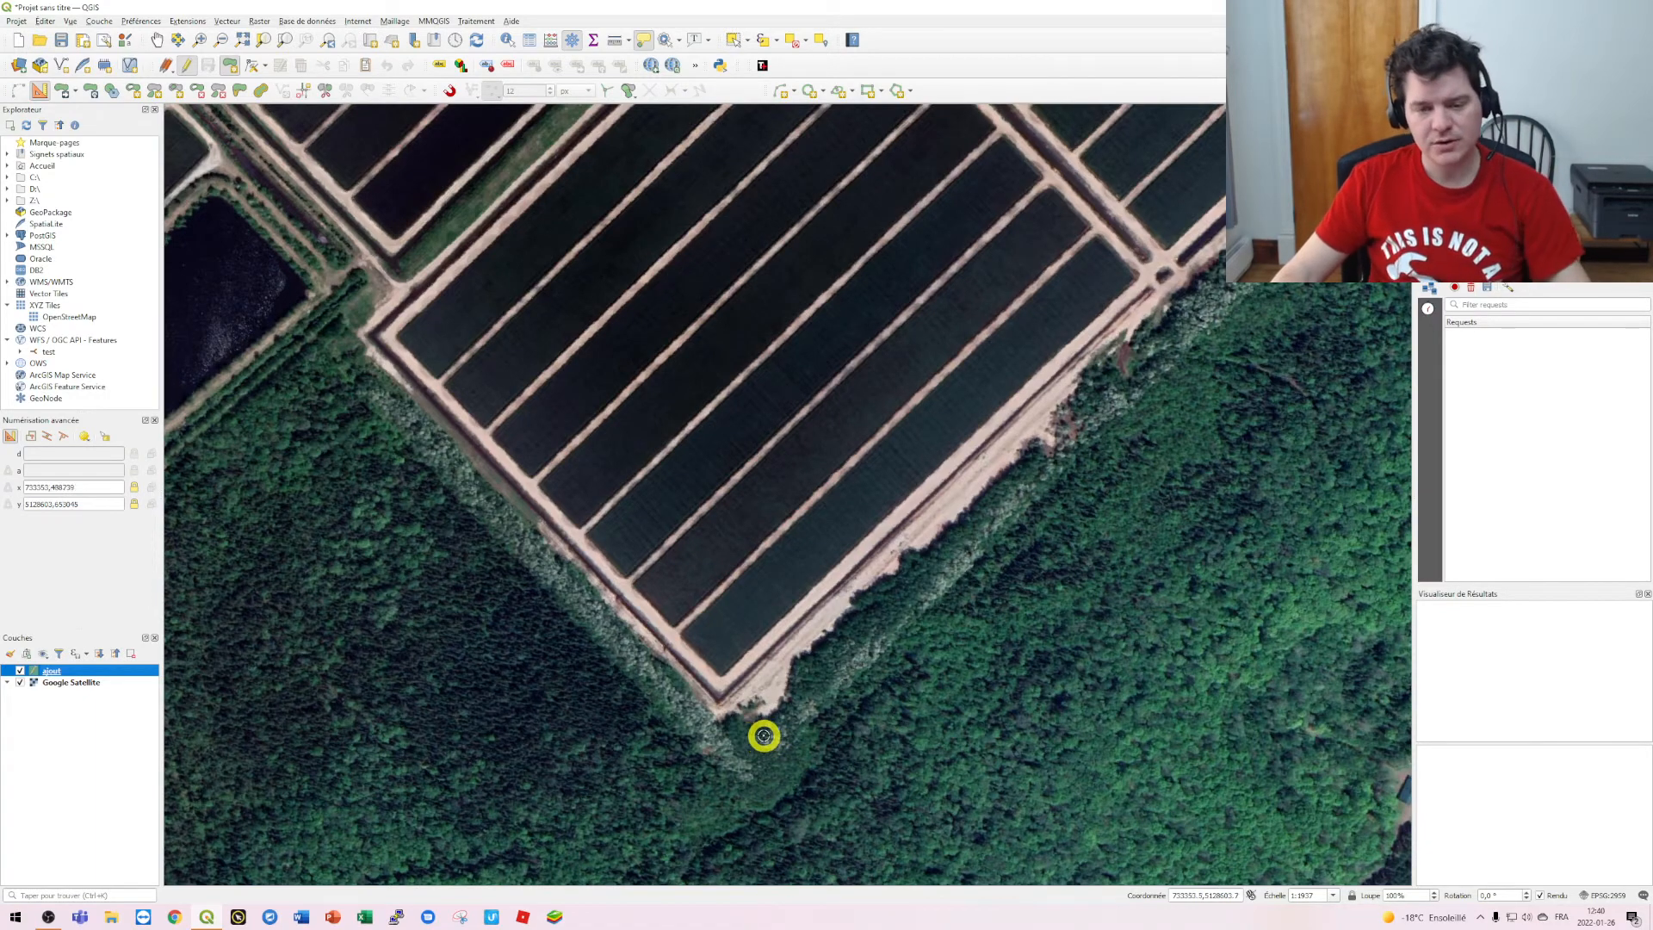
Step: Try to start a polygon in the forest just below the field's southern corner, with its first side locked to a distance of 460
scroll(755, 735, "up", 1)
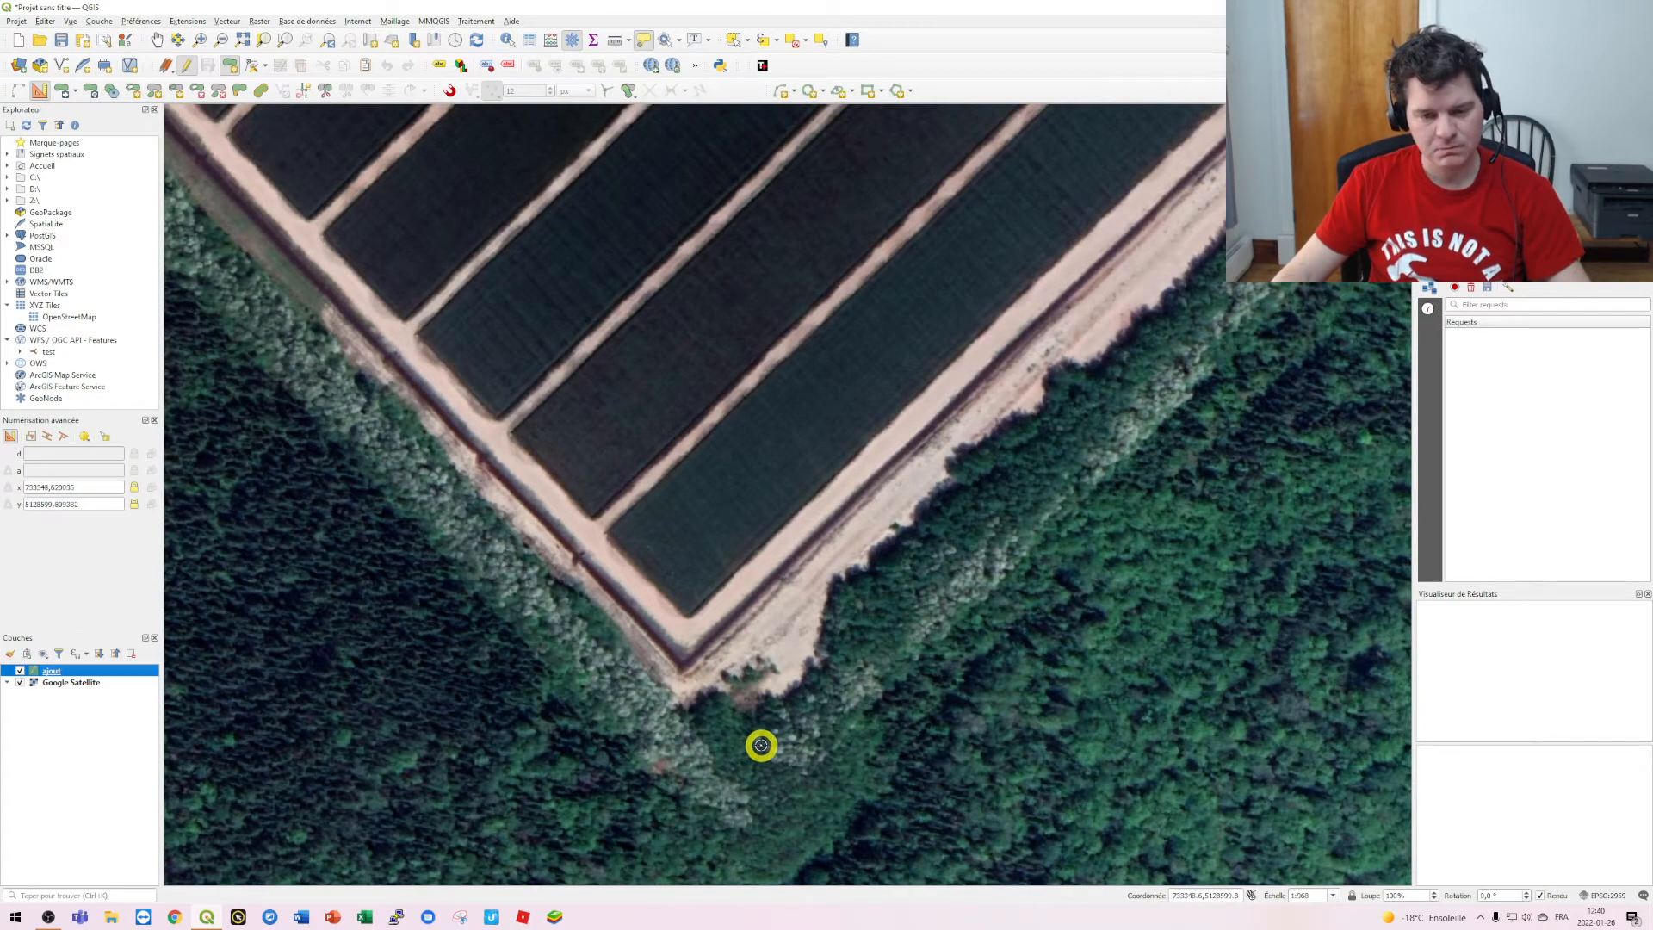
left_click(761, 745)
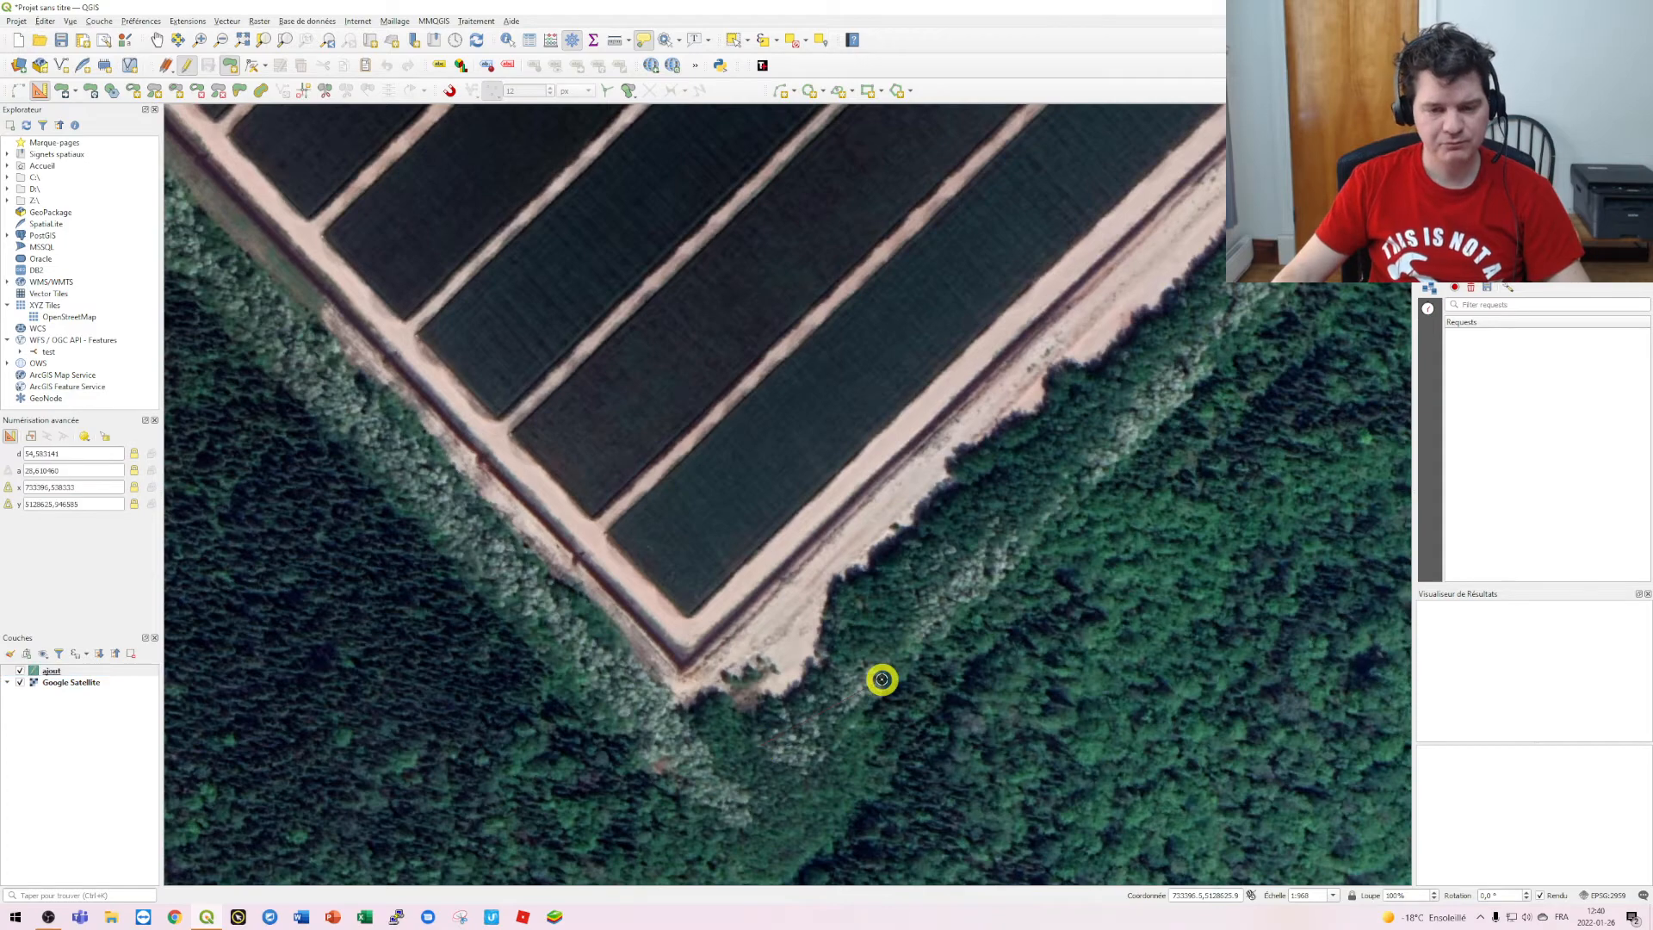
left_click(586, 223)
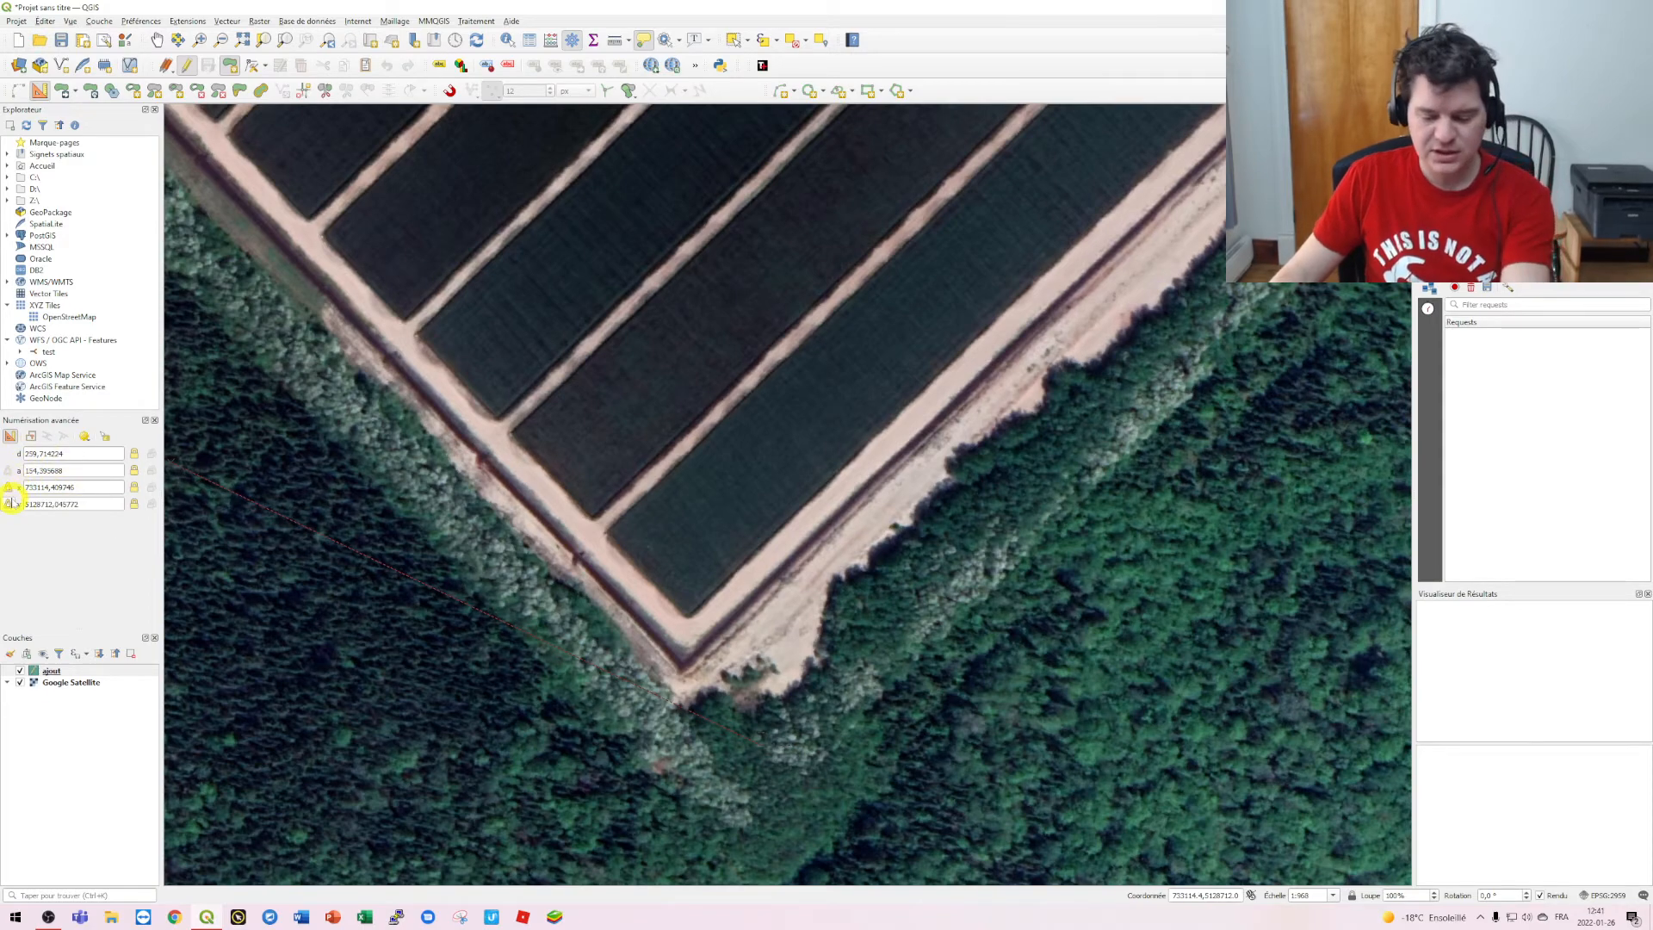
key("F12")
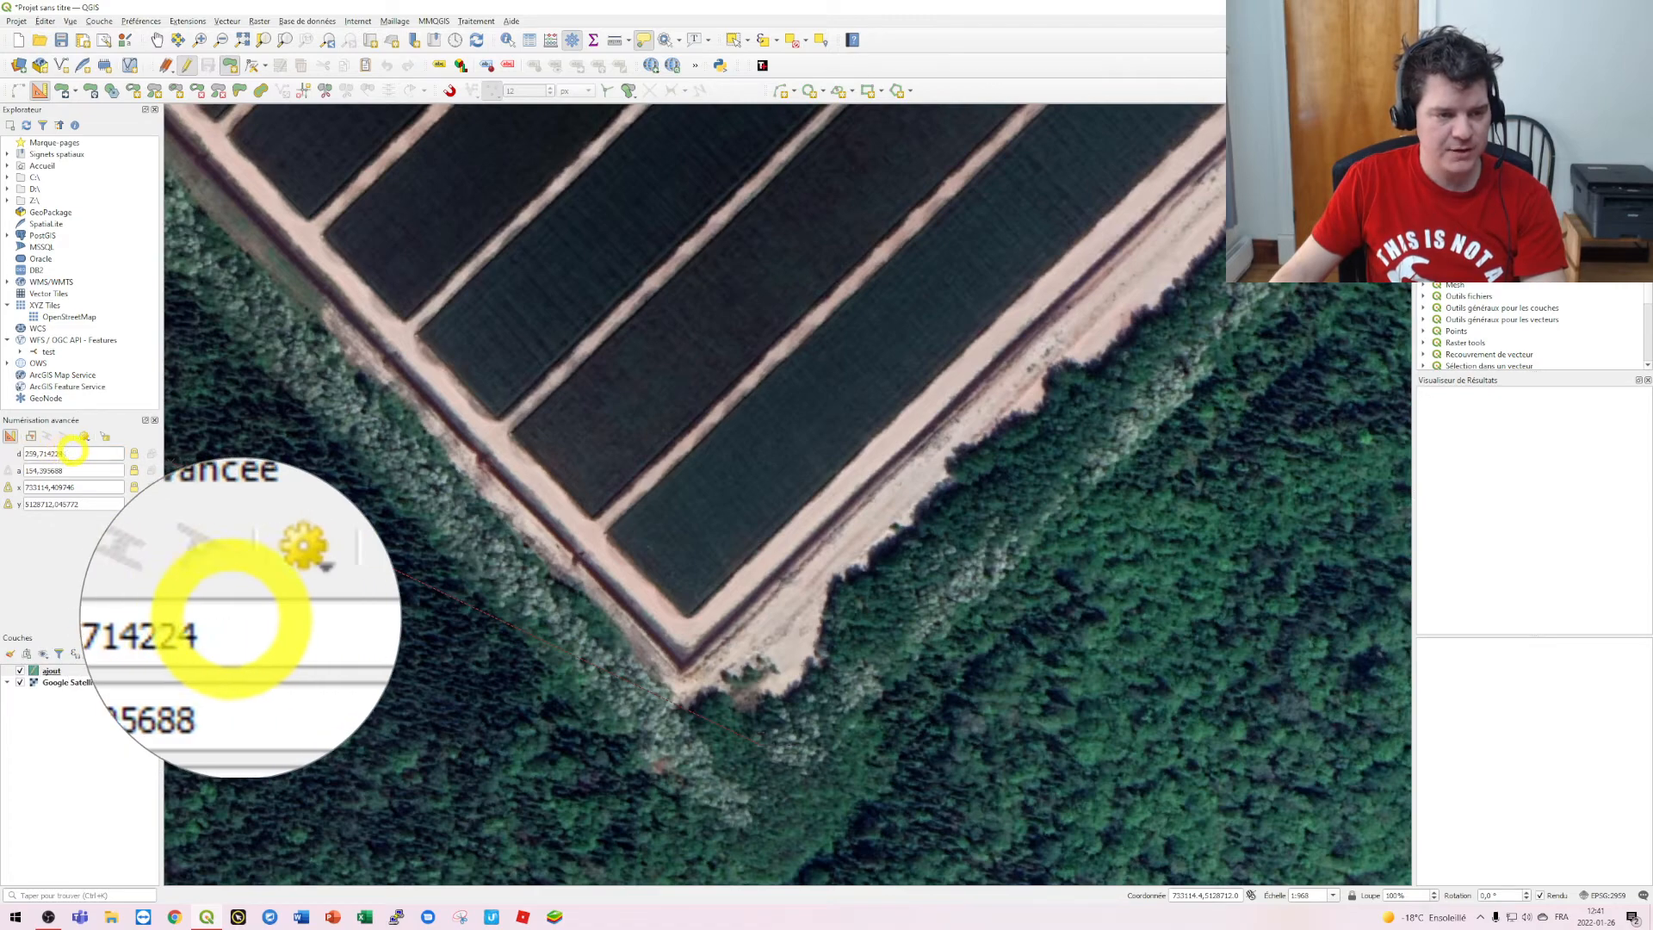
left_click_drag(75, 454, 0, 456)
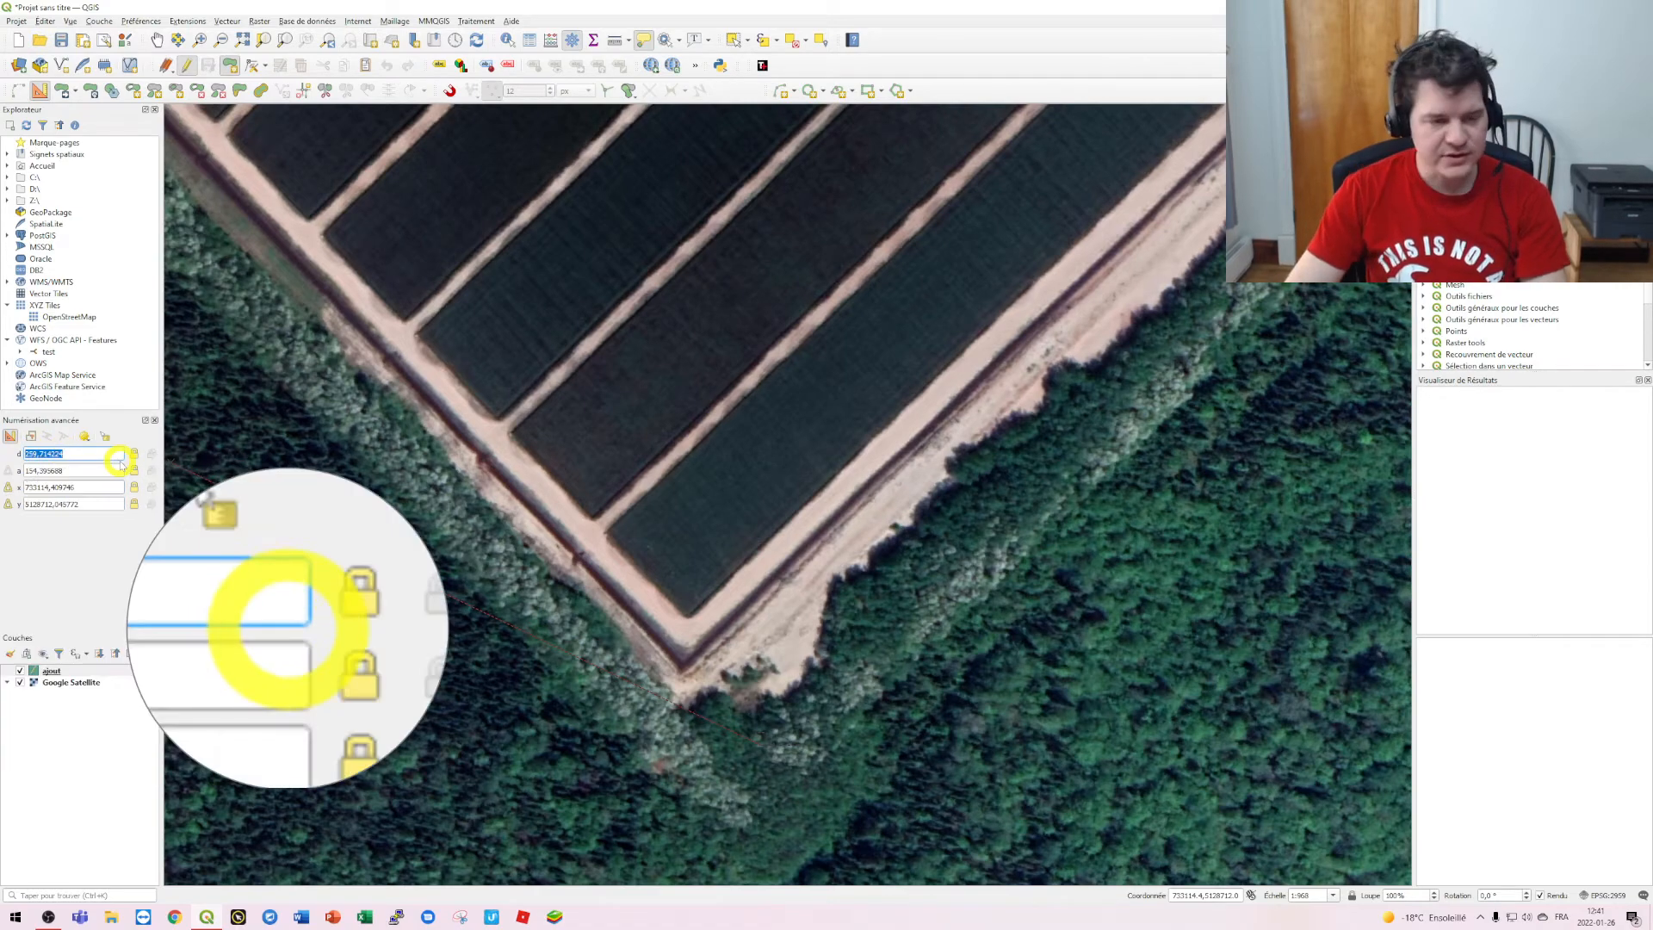
type("460")
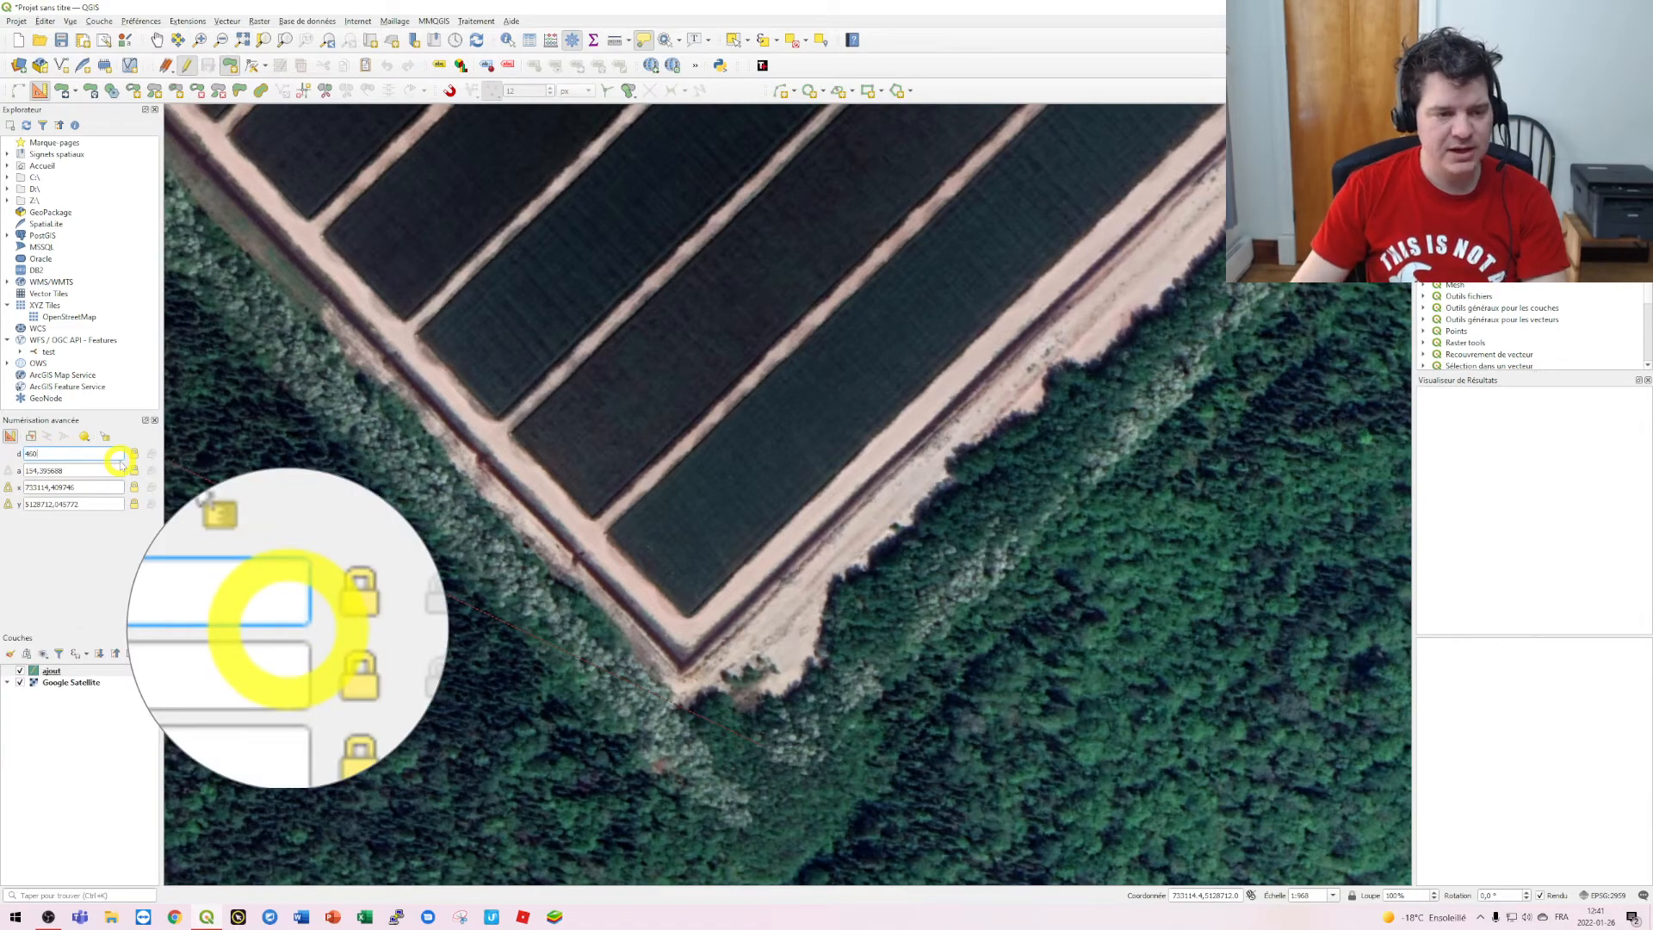
key("Return")
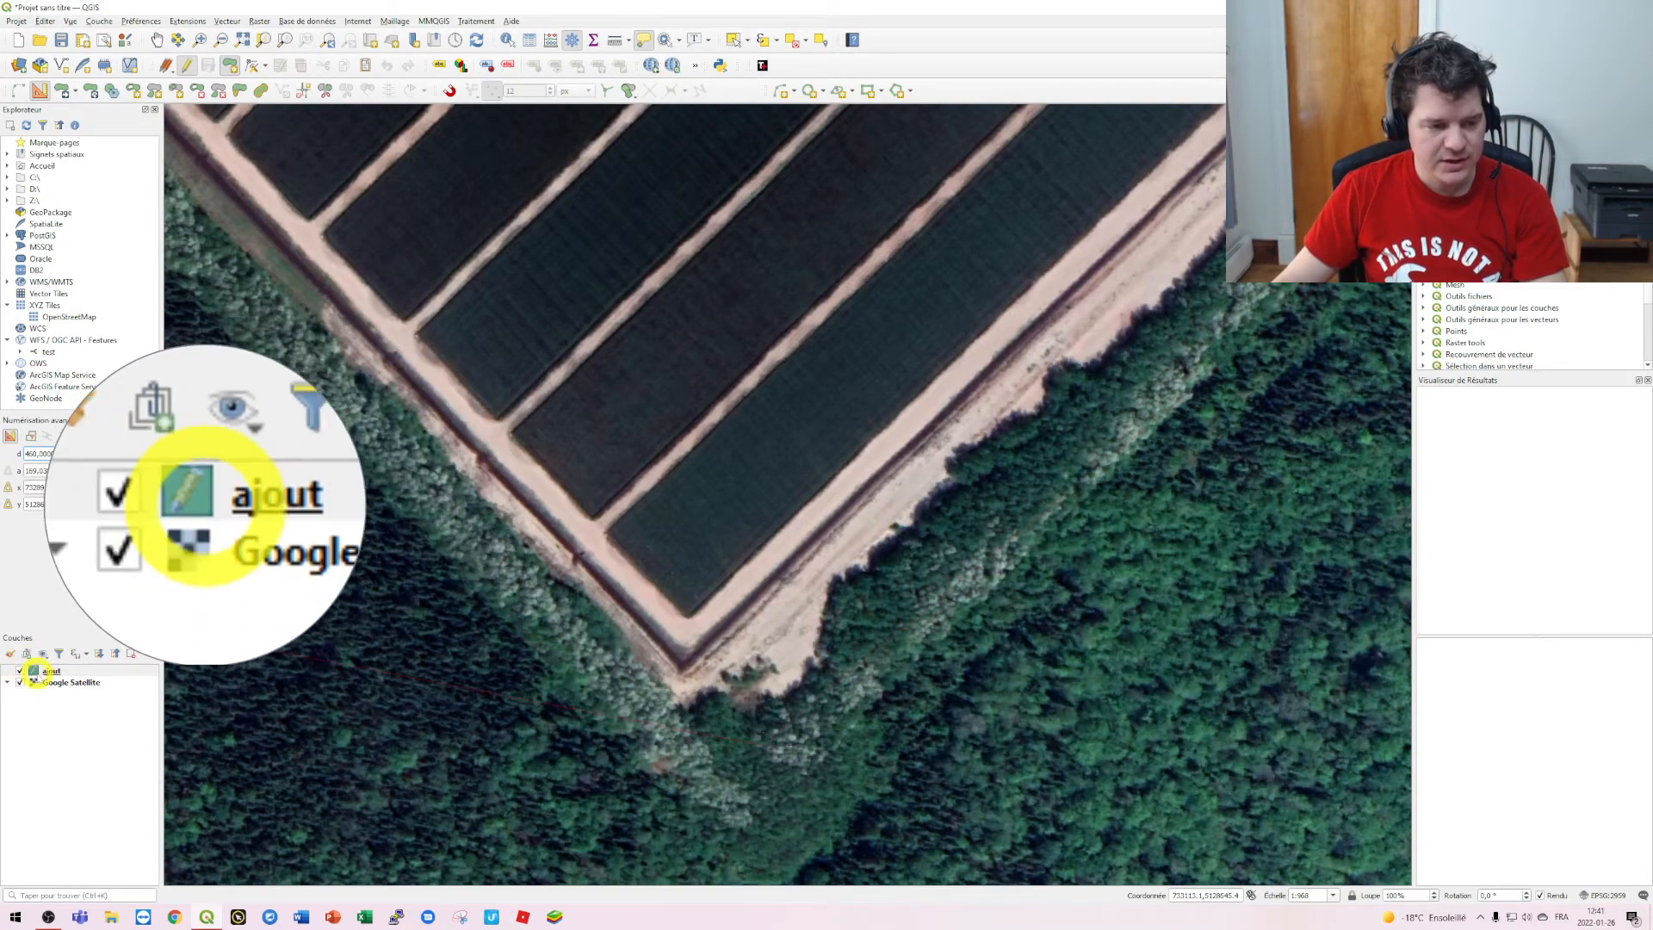
Step: Hide the Google Satellite layer to examine the polygon's angle and distance guides, and show the layer again
left_click(21, 682)
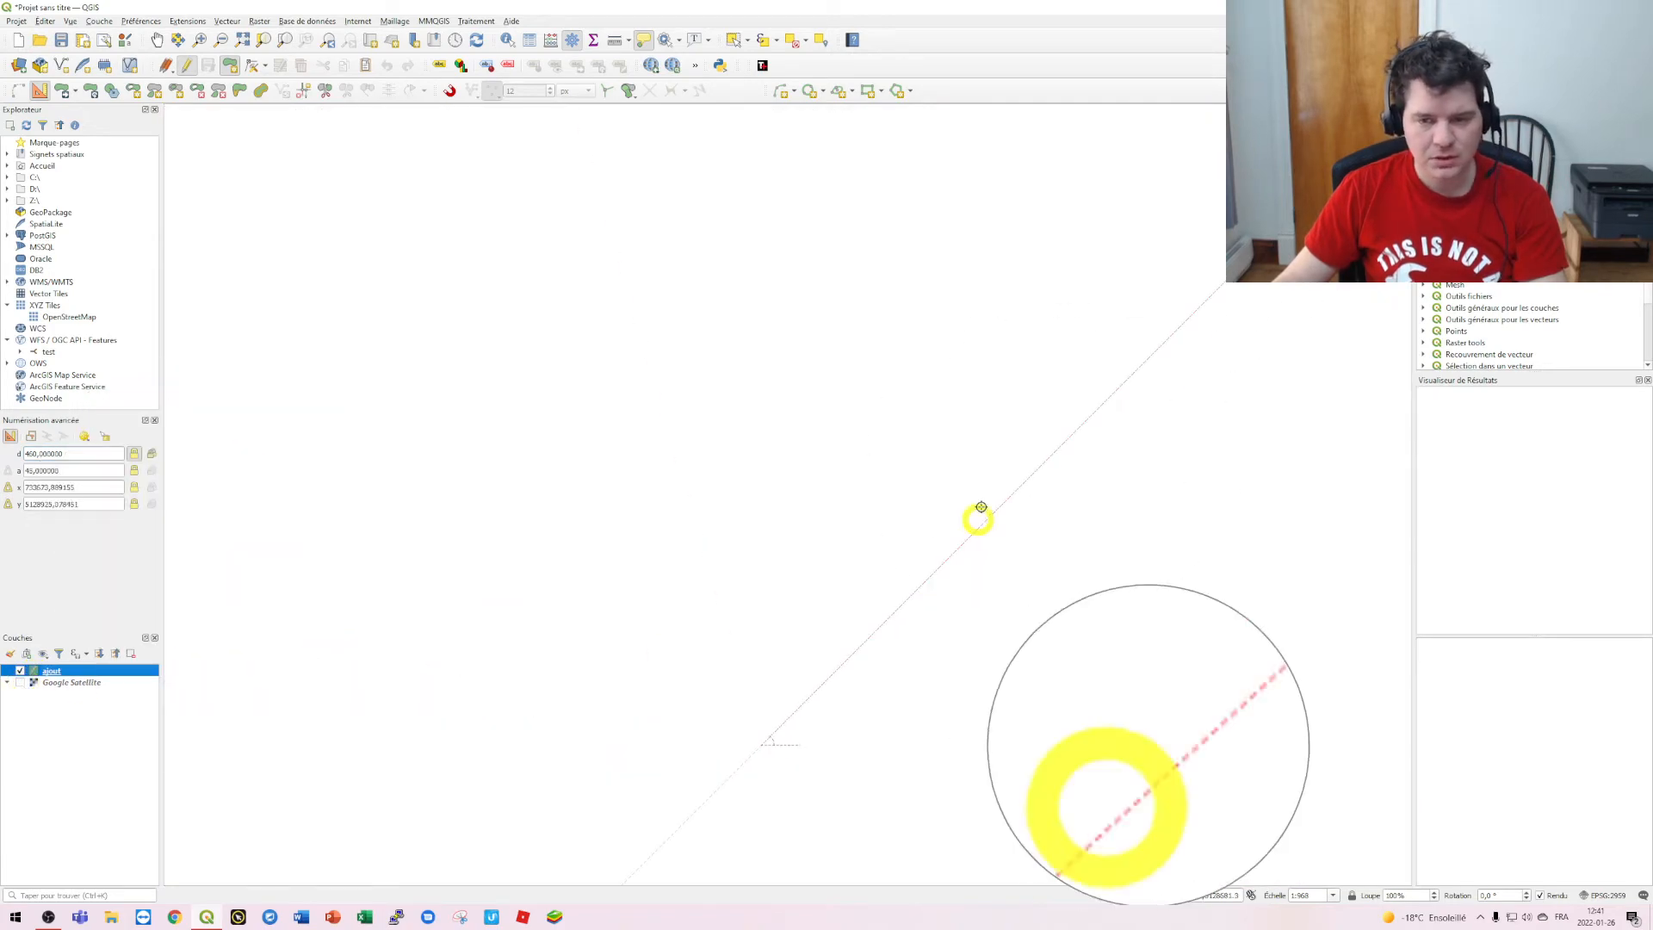
scroll(1051, 473, "down", 2)
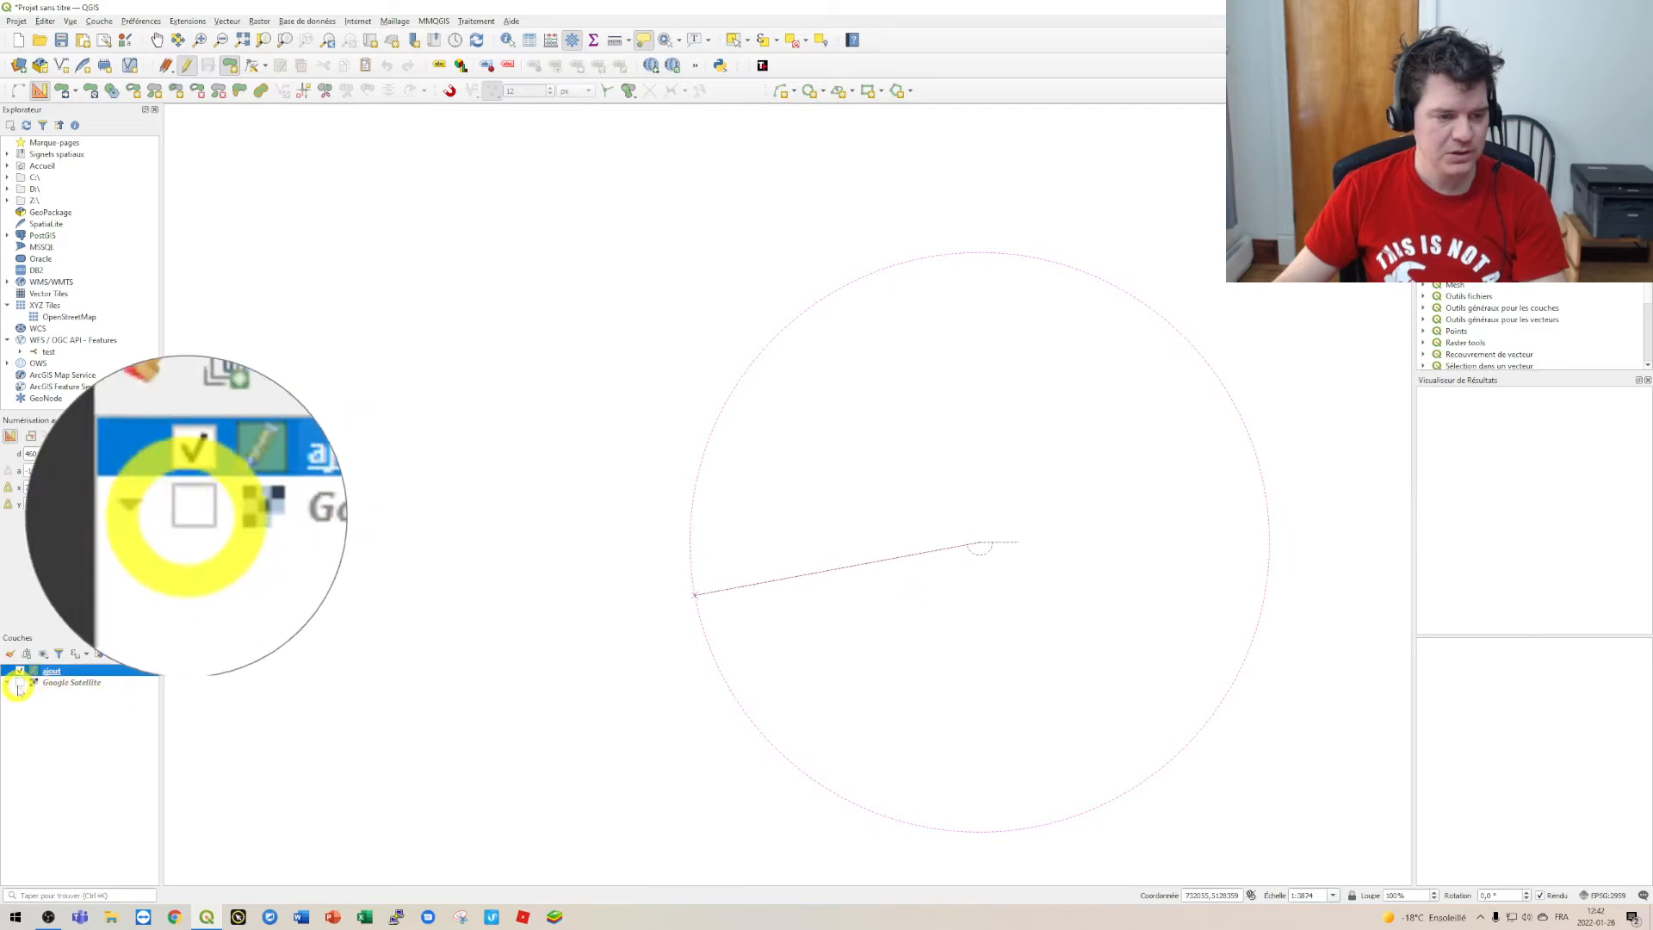
left_click(20, 683)
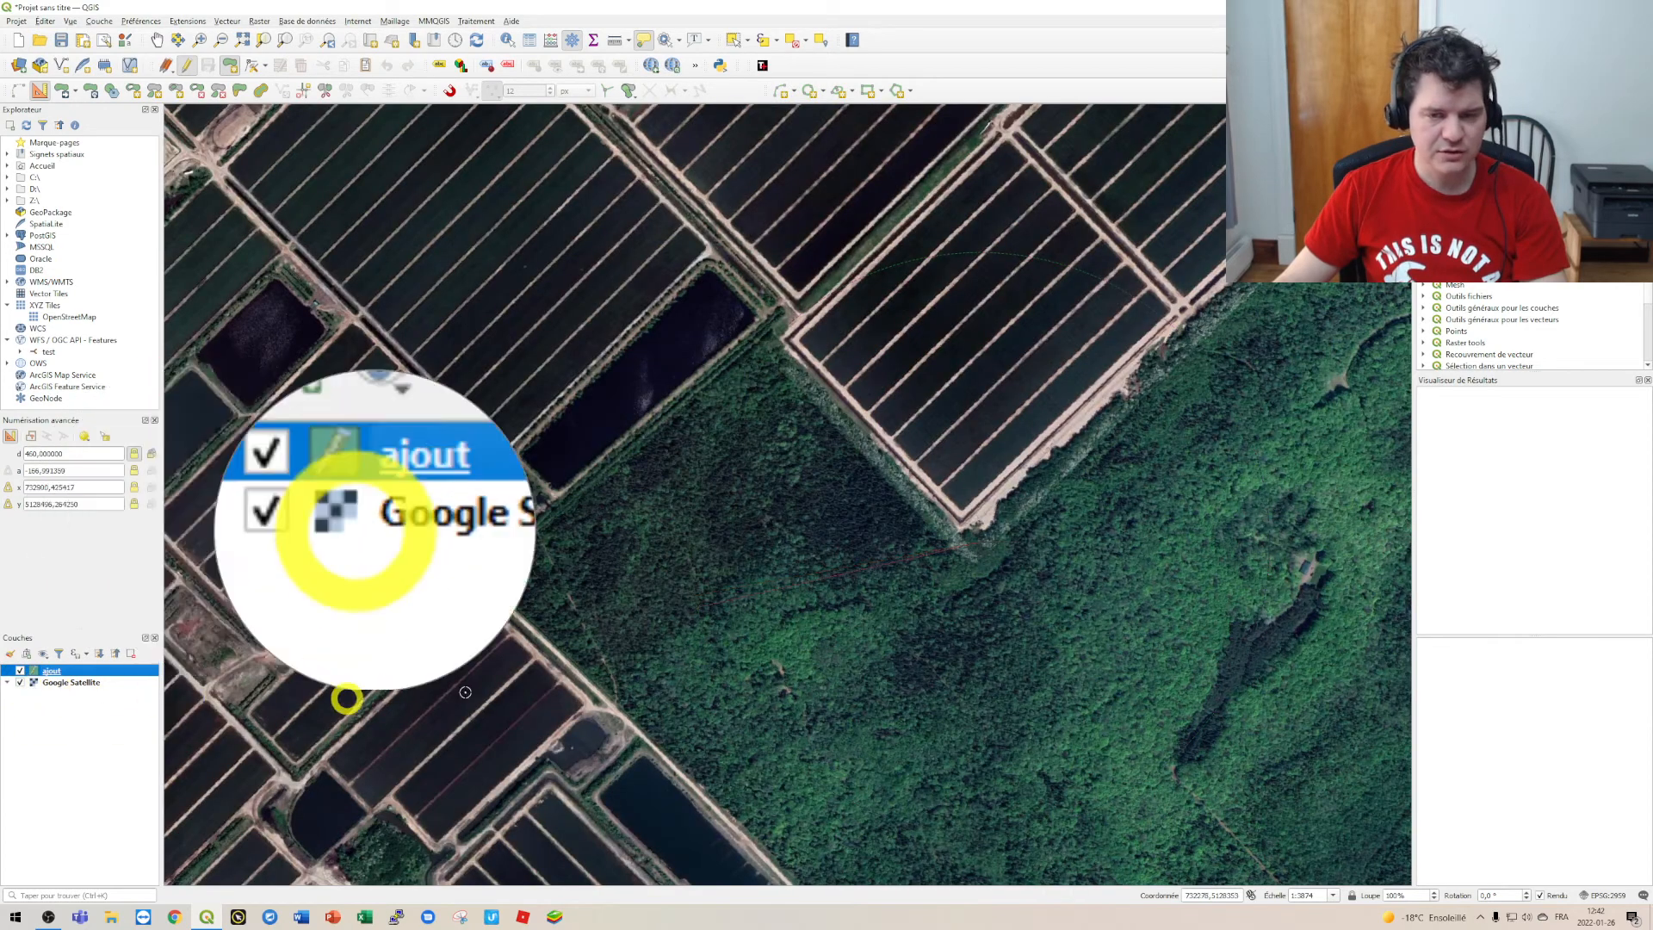
Step: Try to continue the polygon sketch near the field's eastern corner and discard it by restarting the polygon tool
scroll(1209, 348, "up", 2)
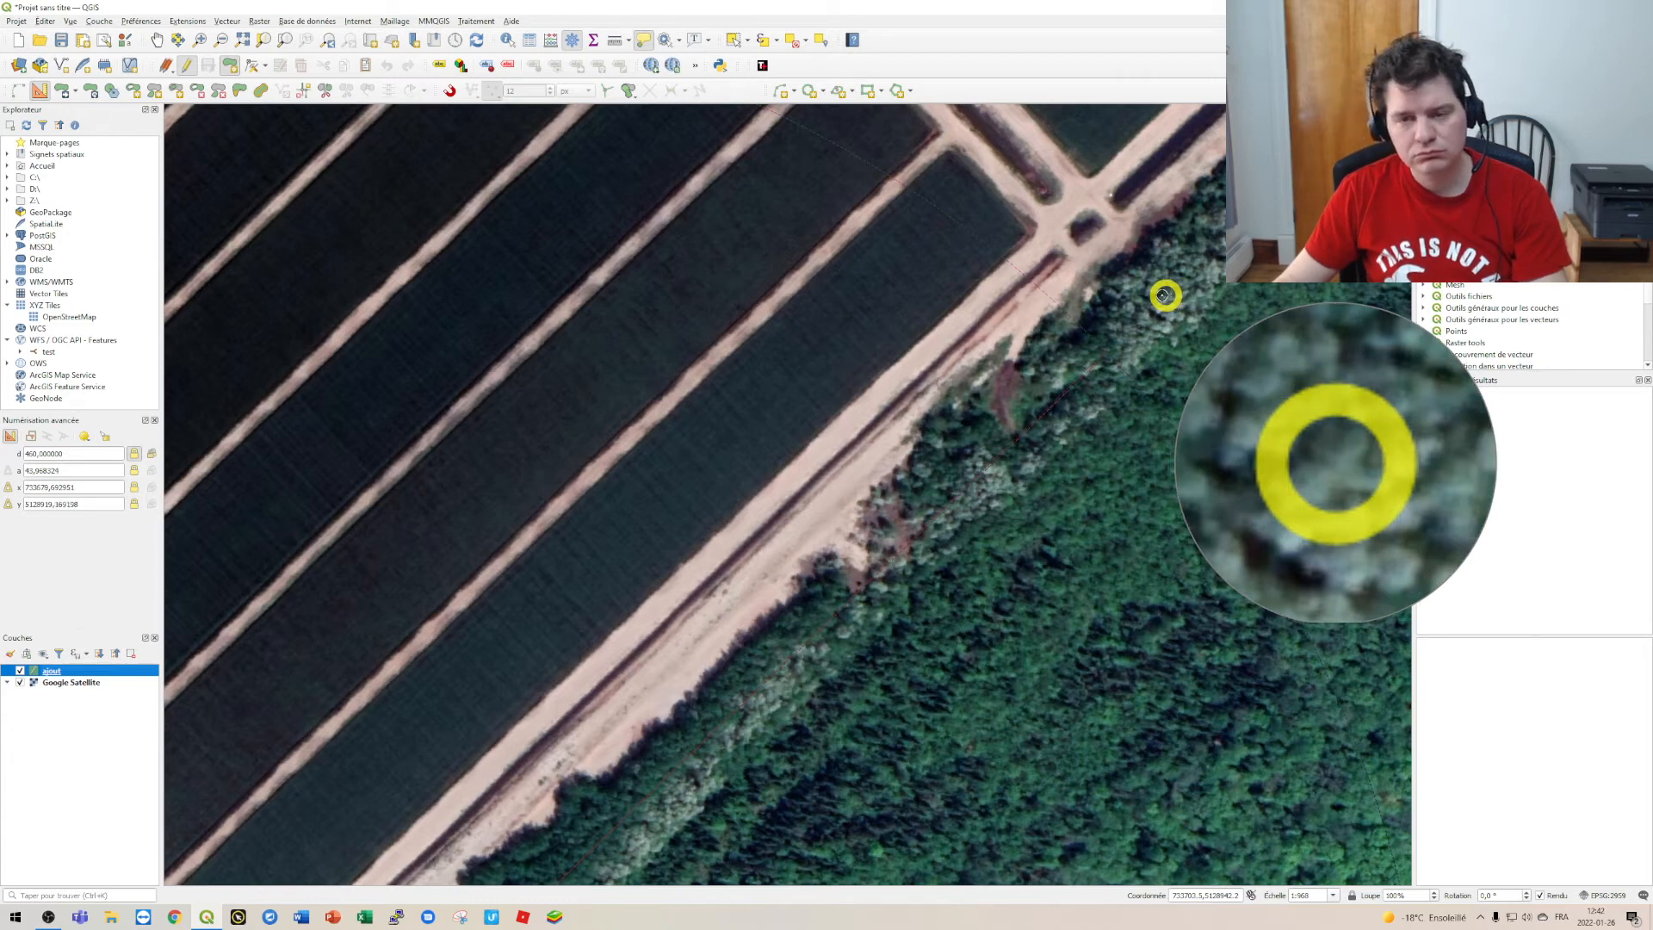
right_click(1152, 293)
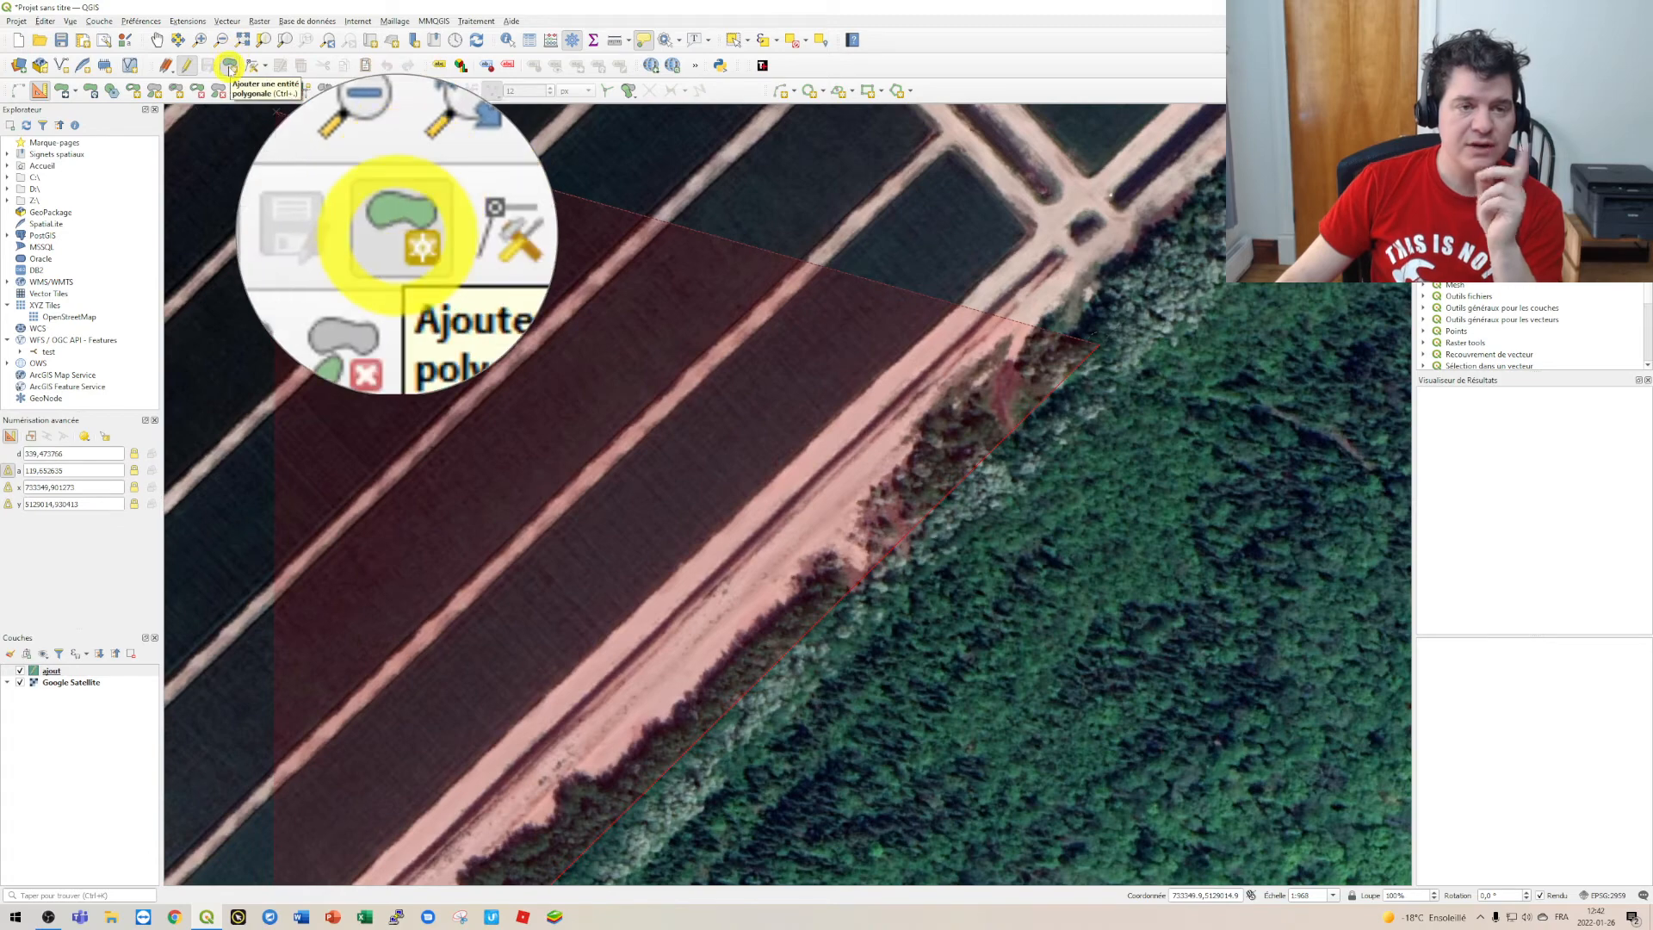
left_click(230, 67)
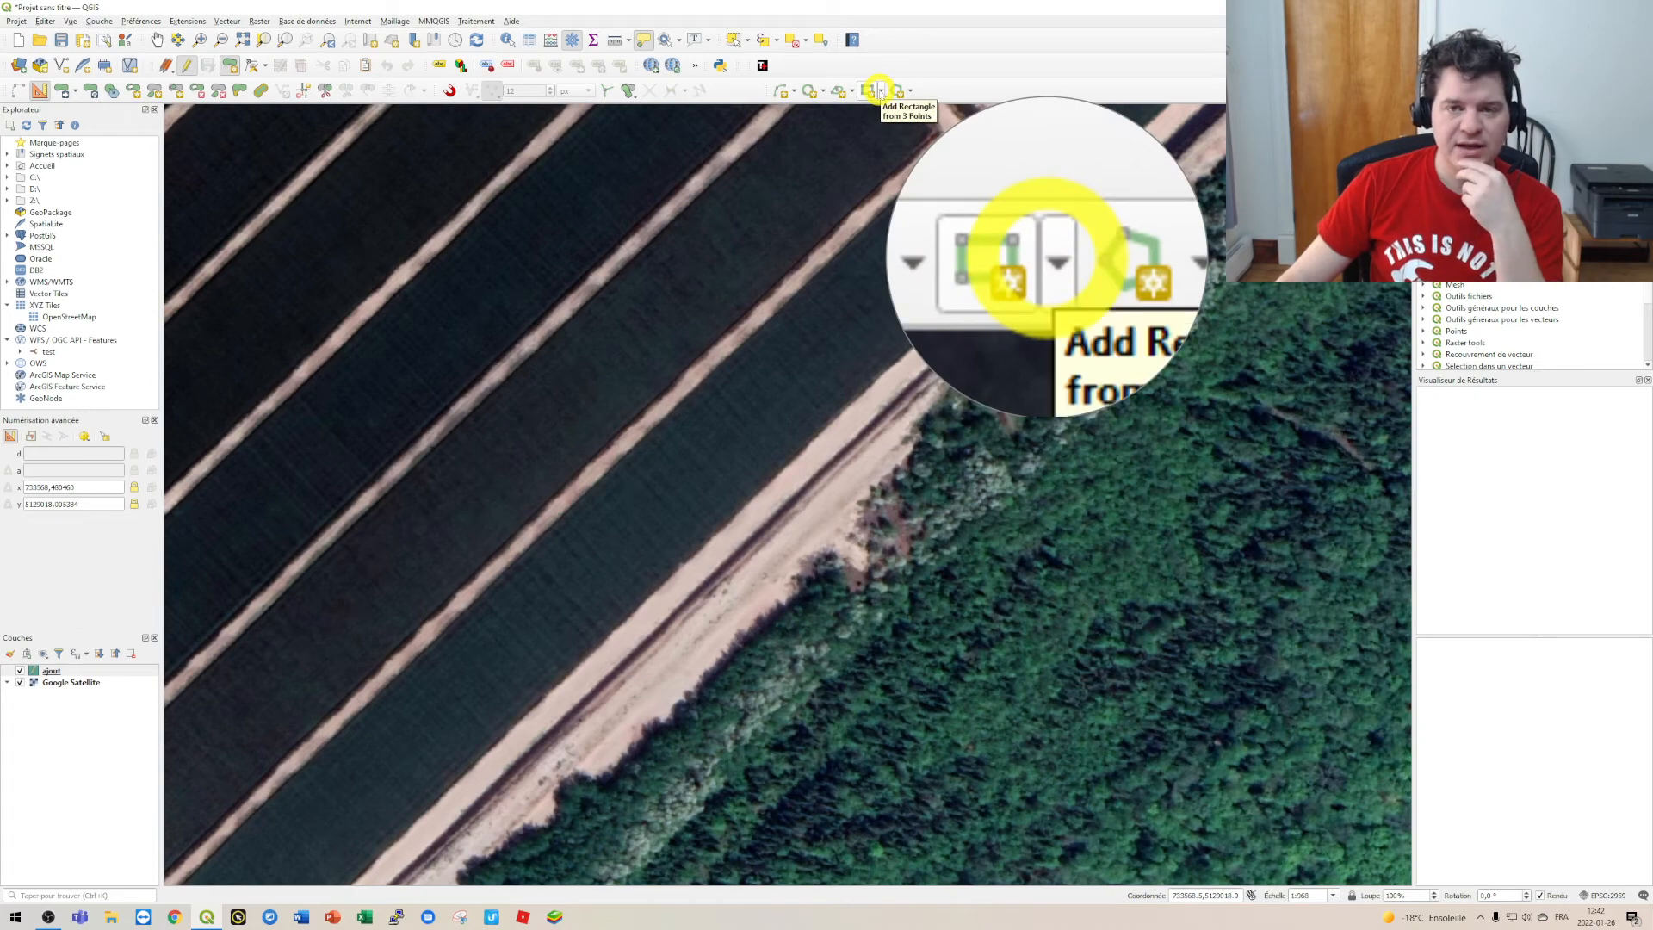
Step: Start a rectangle from 3 points (distance from the 2nd and 3rd point) below the field's southern corner, with a 460 m first side toward its eastern corner
left_click(880, 91)
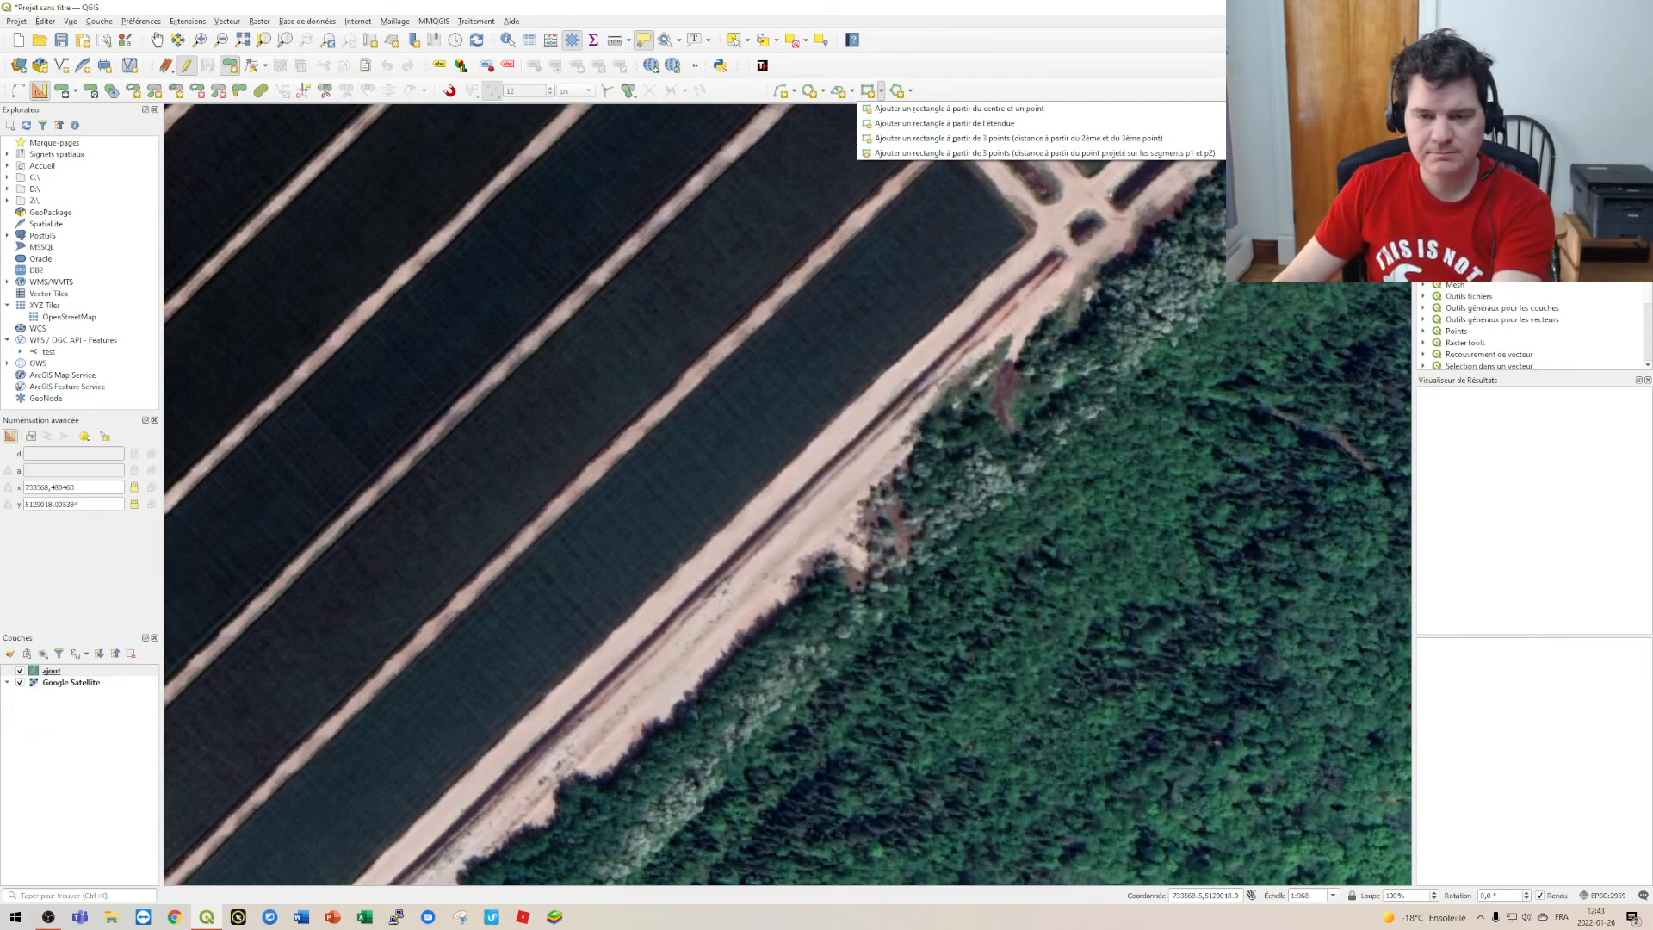
left_click(990, 138)
scroll(671, 663, "down", 2)
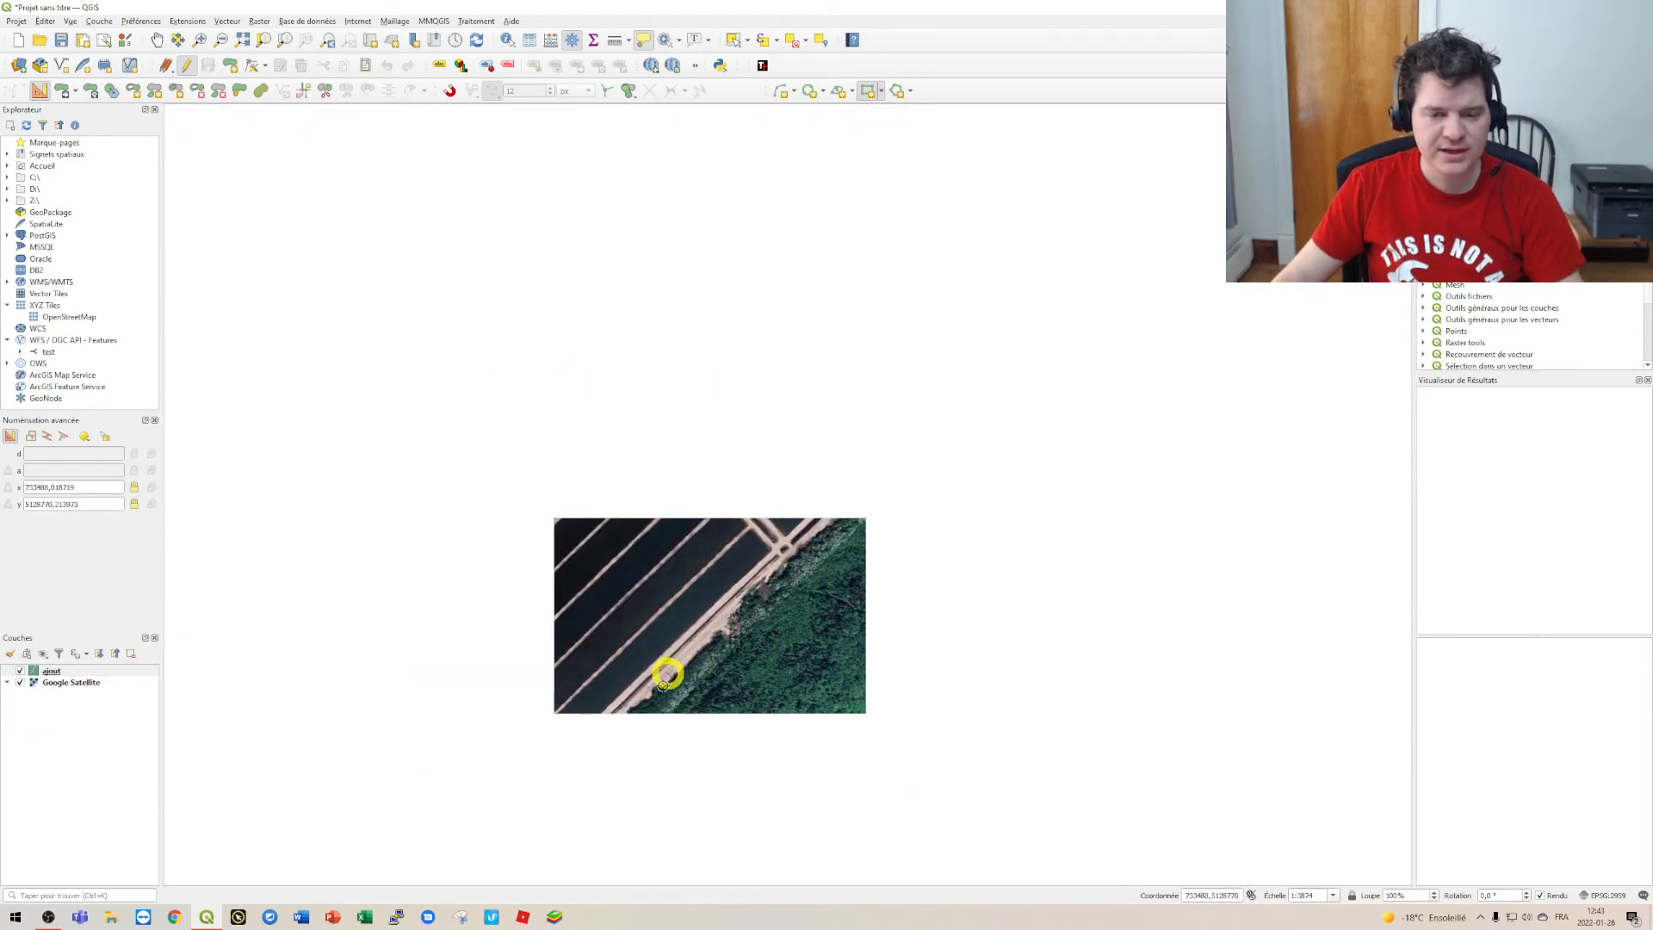
scroll(624, 773, "up", 2)
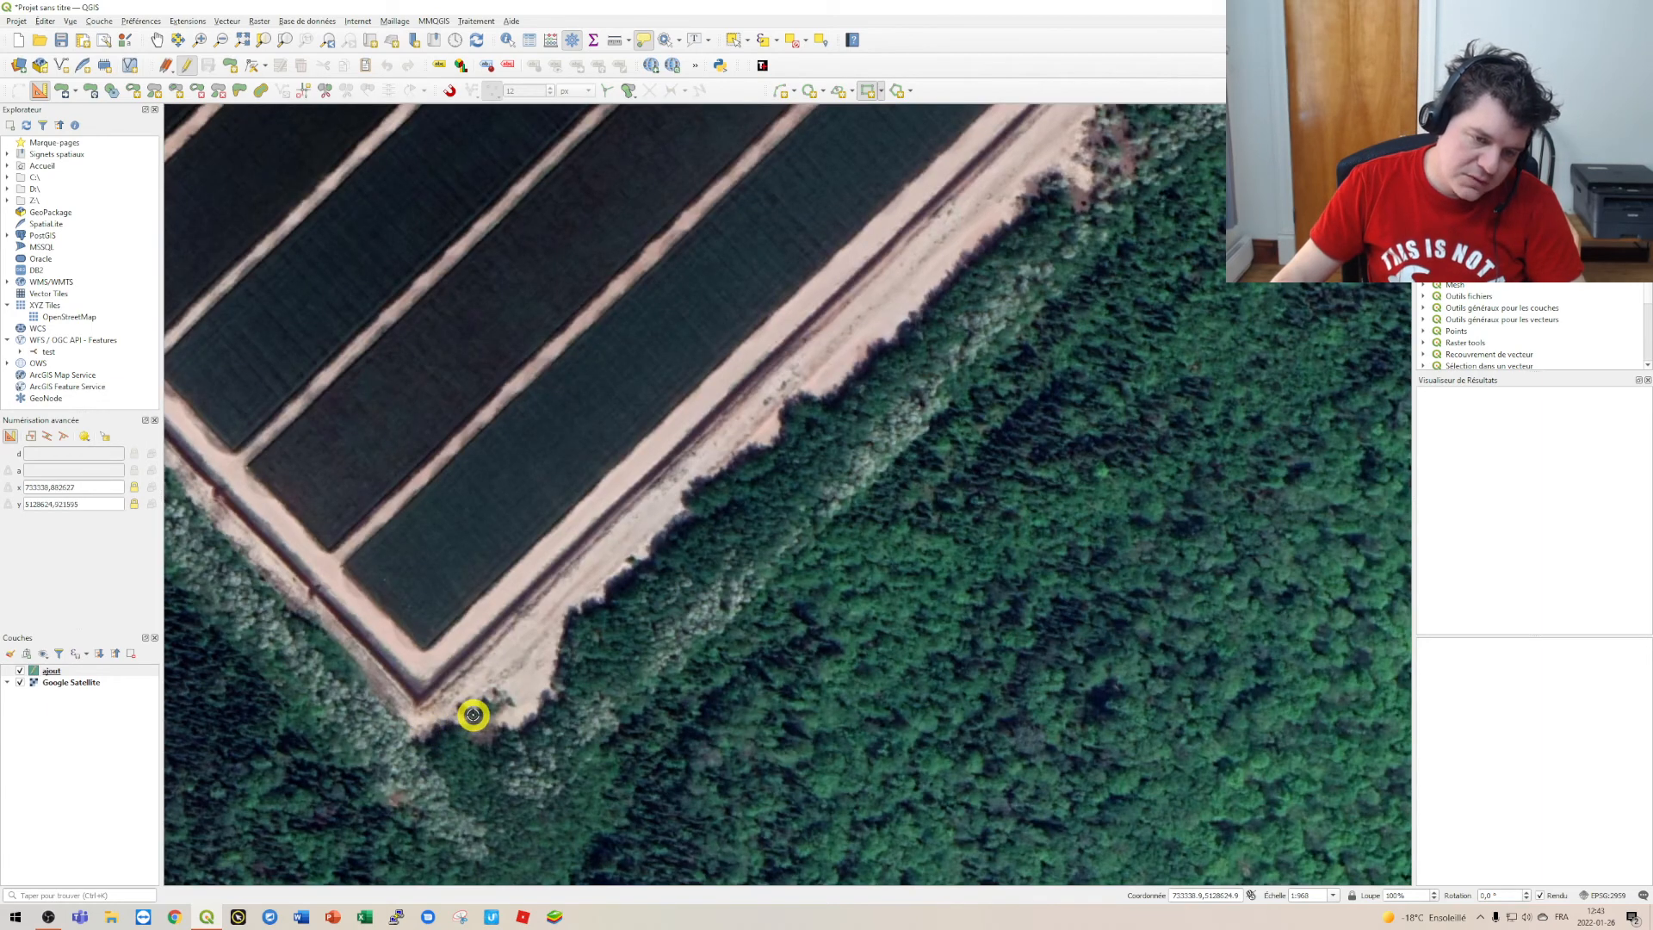
left_click(473, 715)
left_click(83, 454)
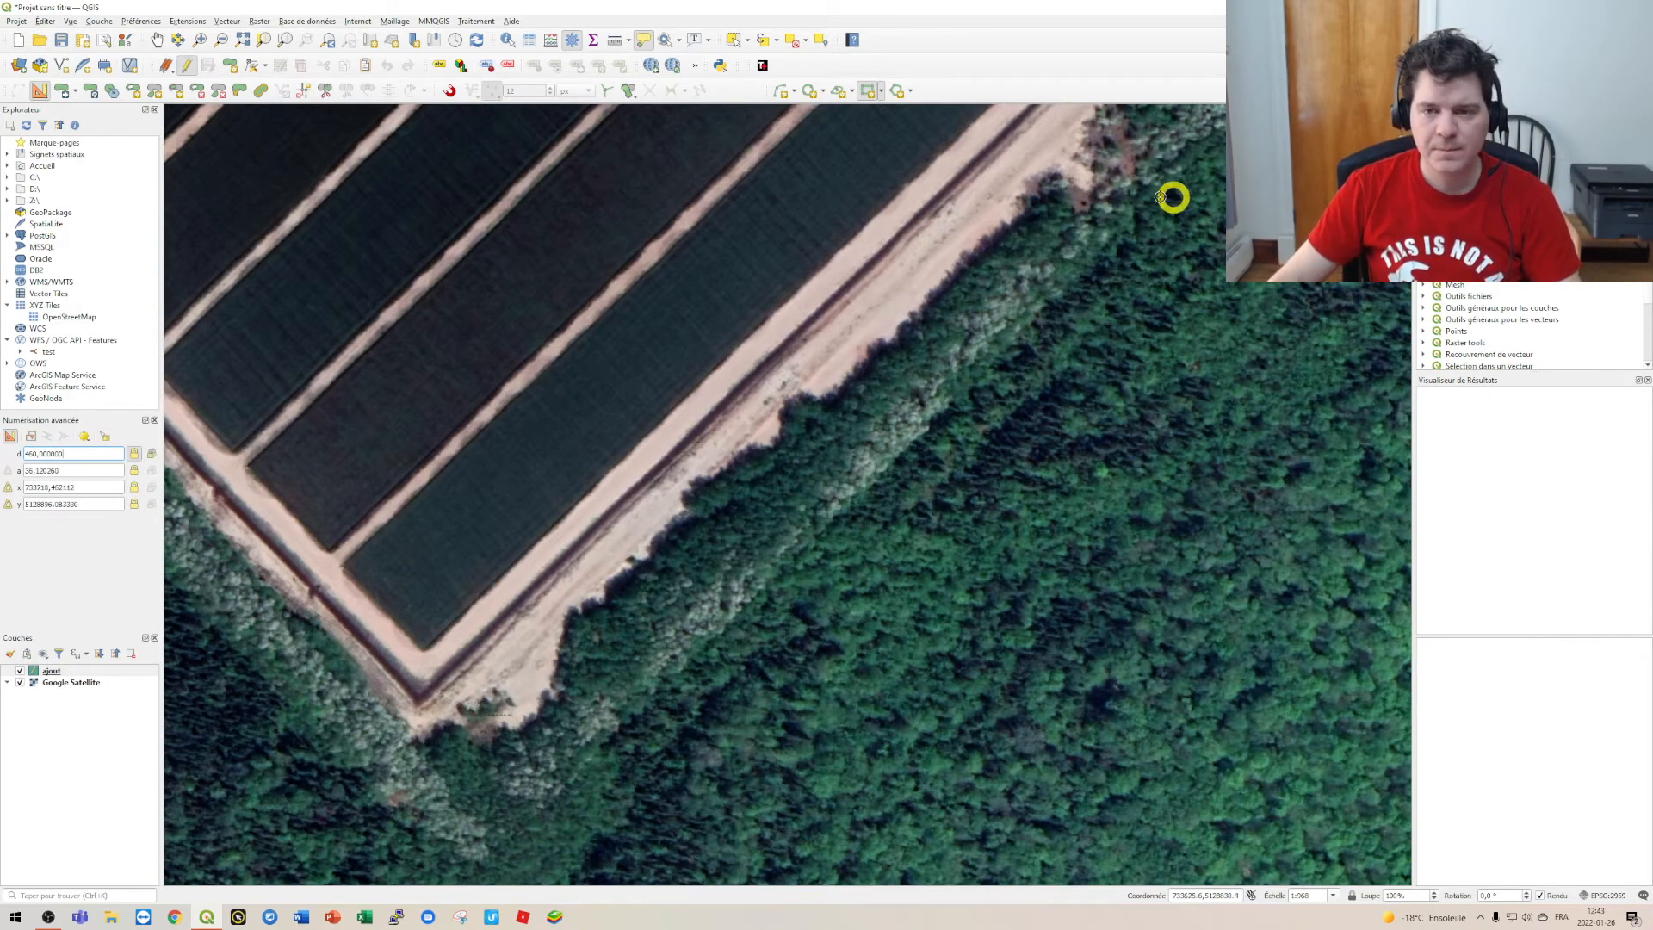
scroll(1145, 191, "down", 2)
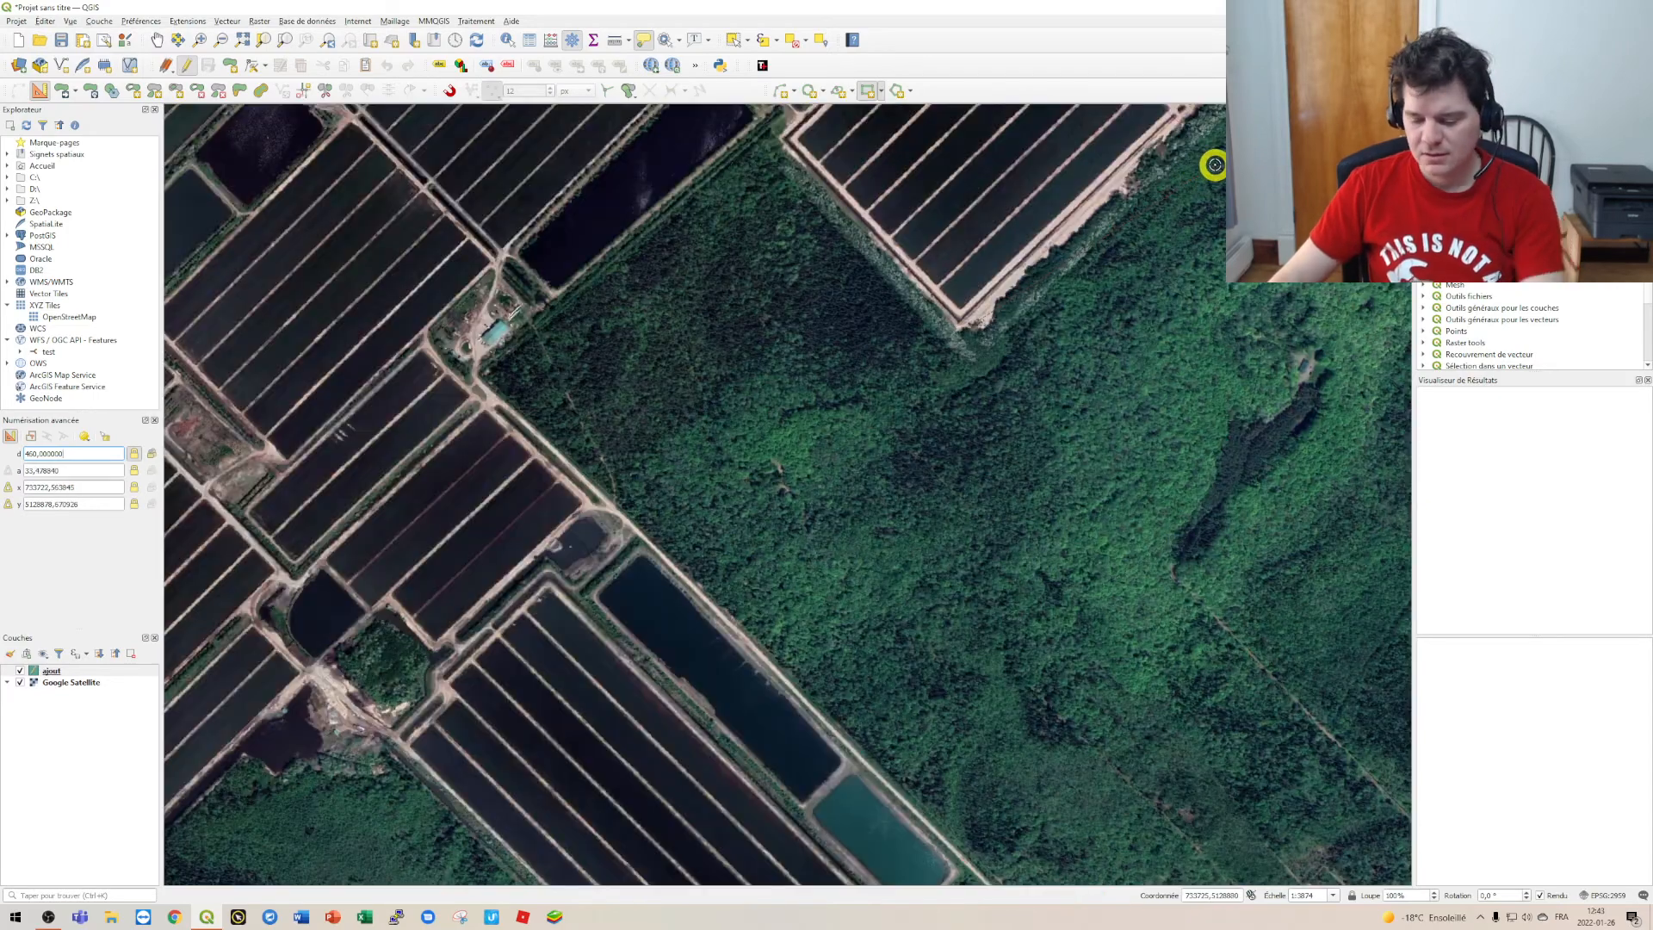
left_click_drag(1214, 164, 782, 590)
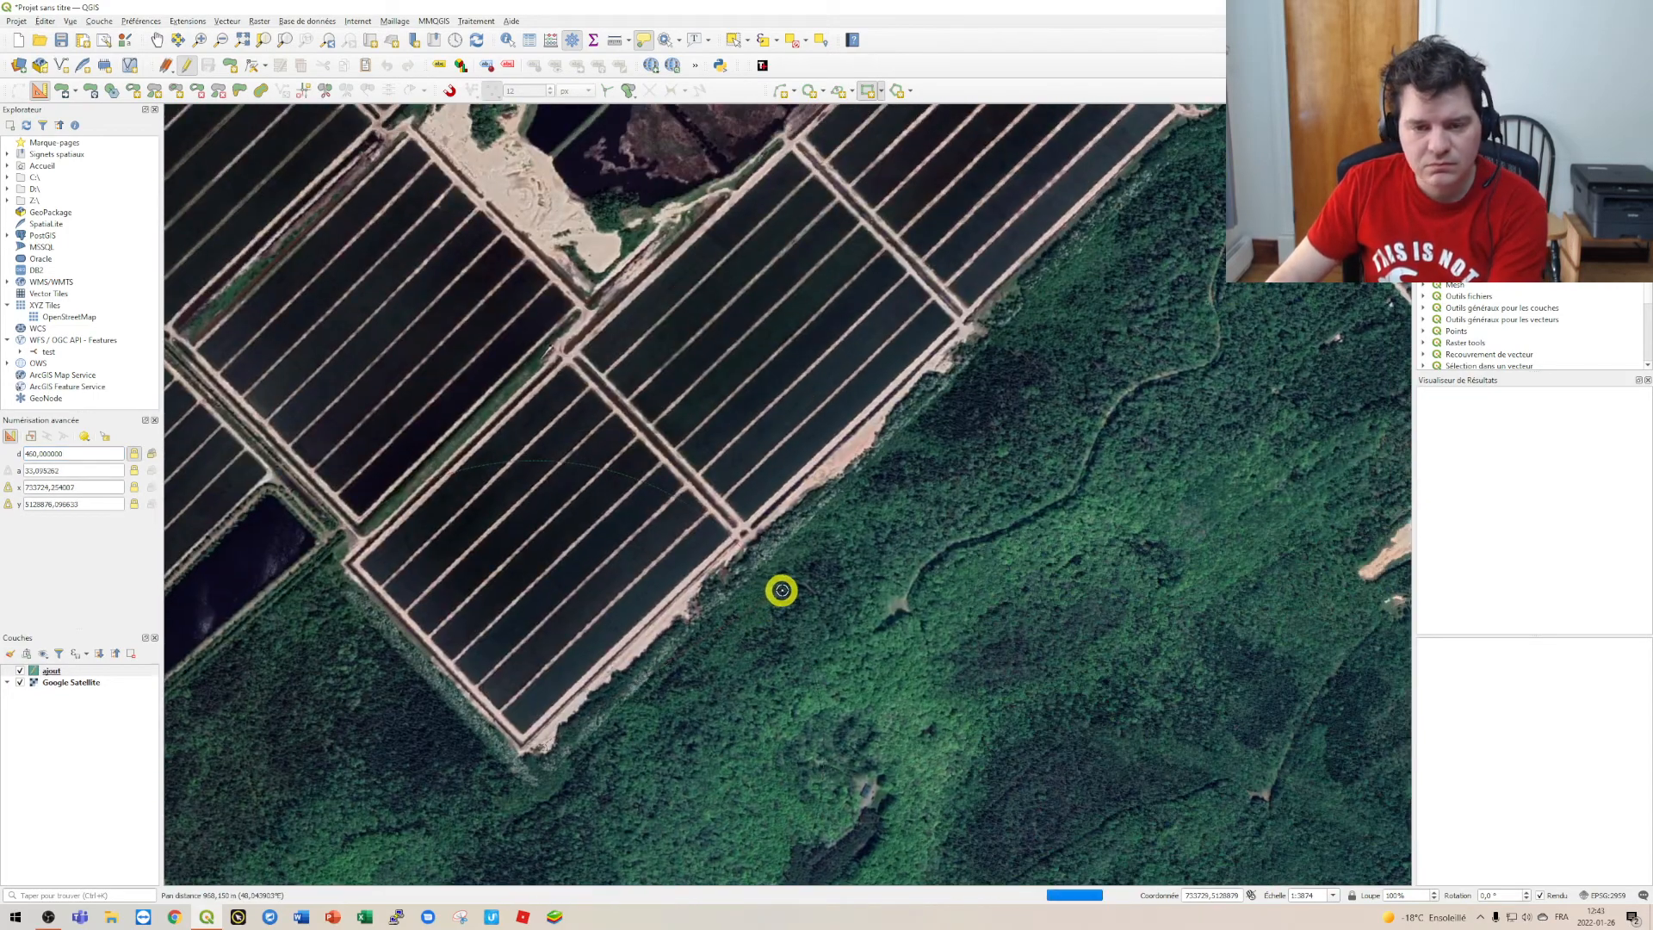
scroll(785, 553, "up", 1)
scroll(784, 553, "up", 1)
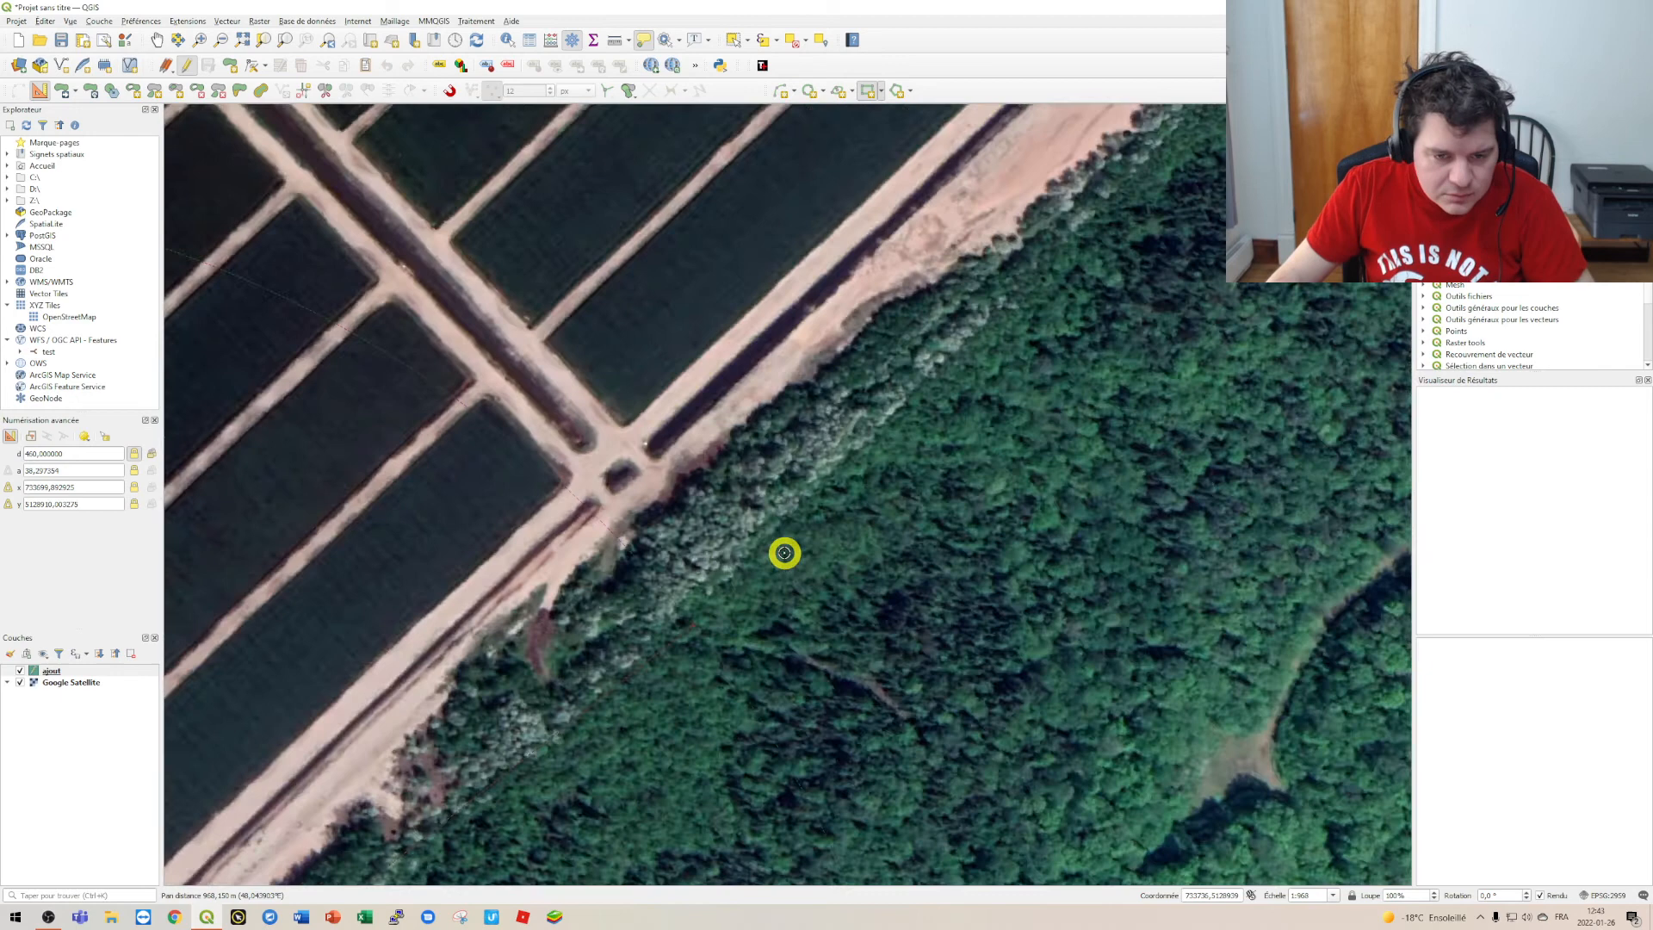
left_click(678, 572)
Step: Give the rectangle a 50 m width on the forest side and save the feature with its automatically generated fid
scroll(671, 601, "down", 2)
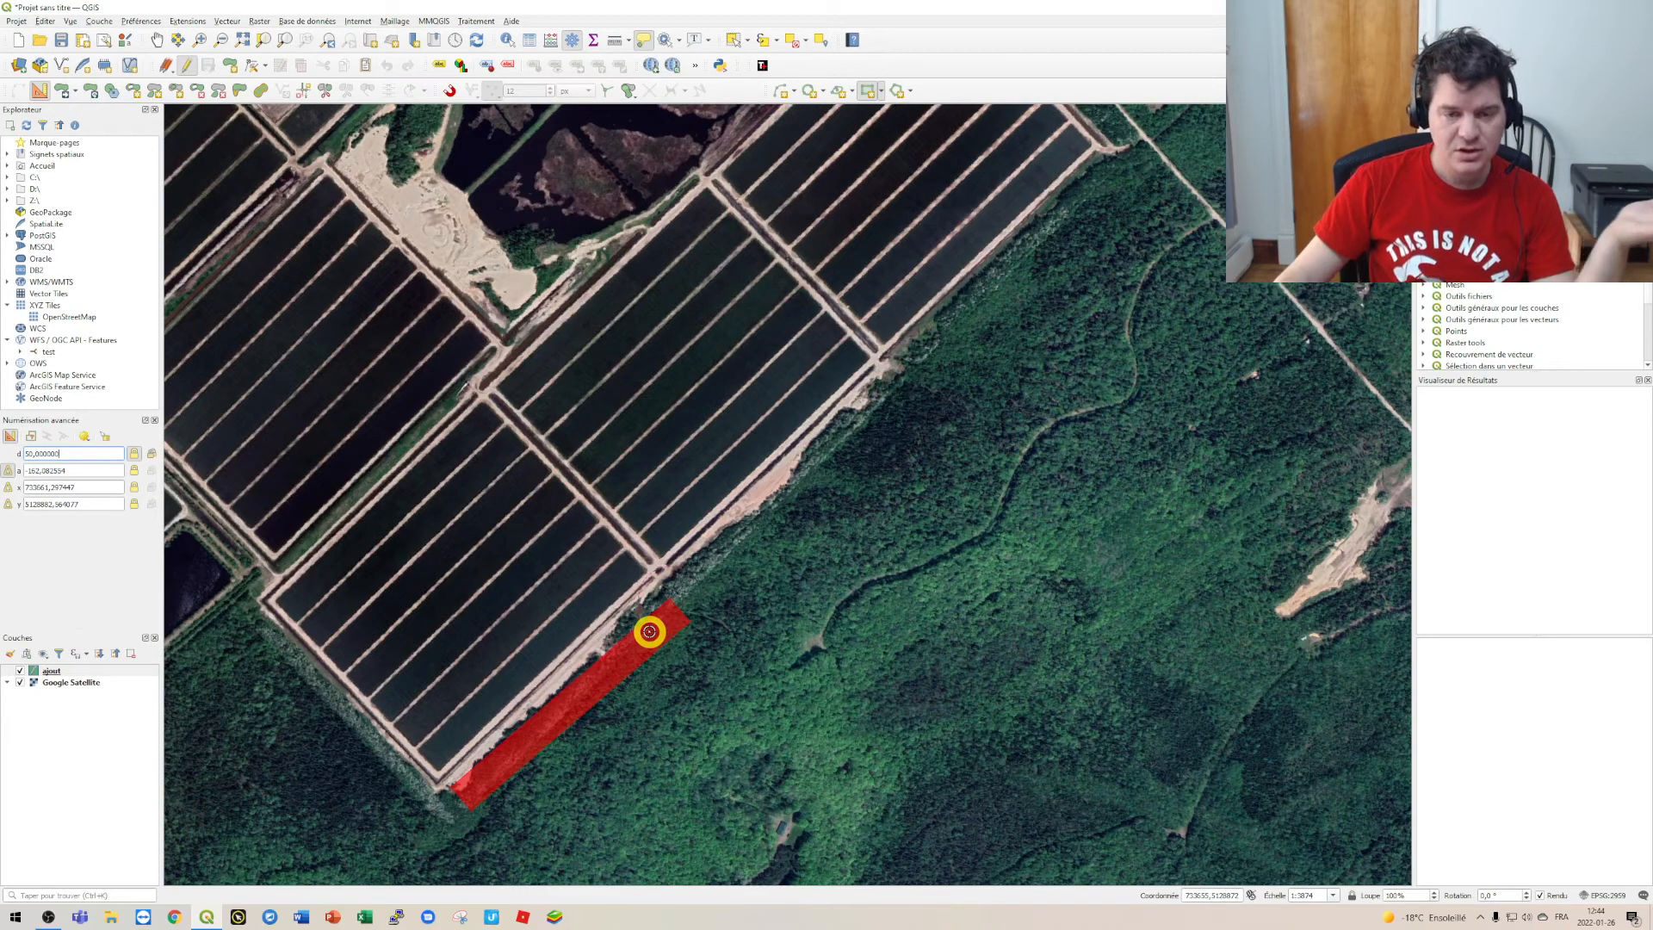
left_click(649, 631)
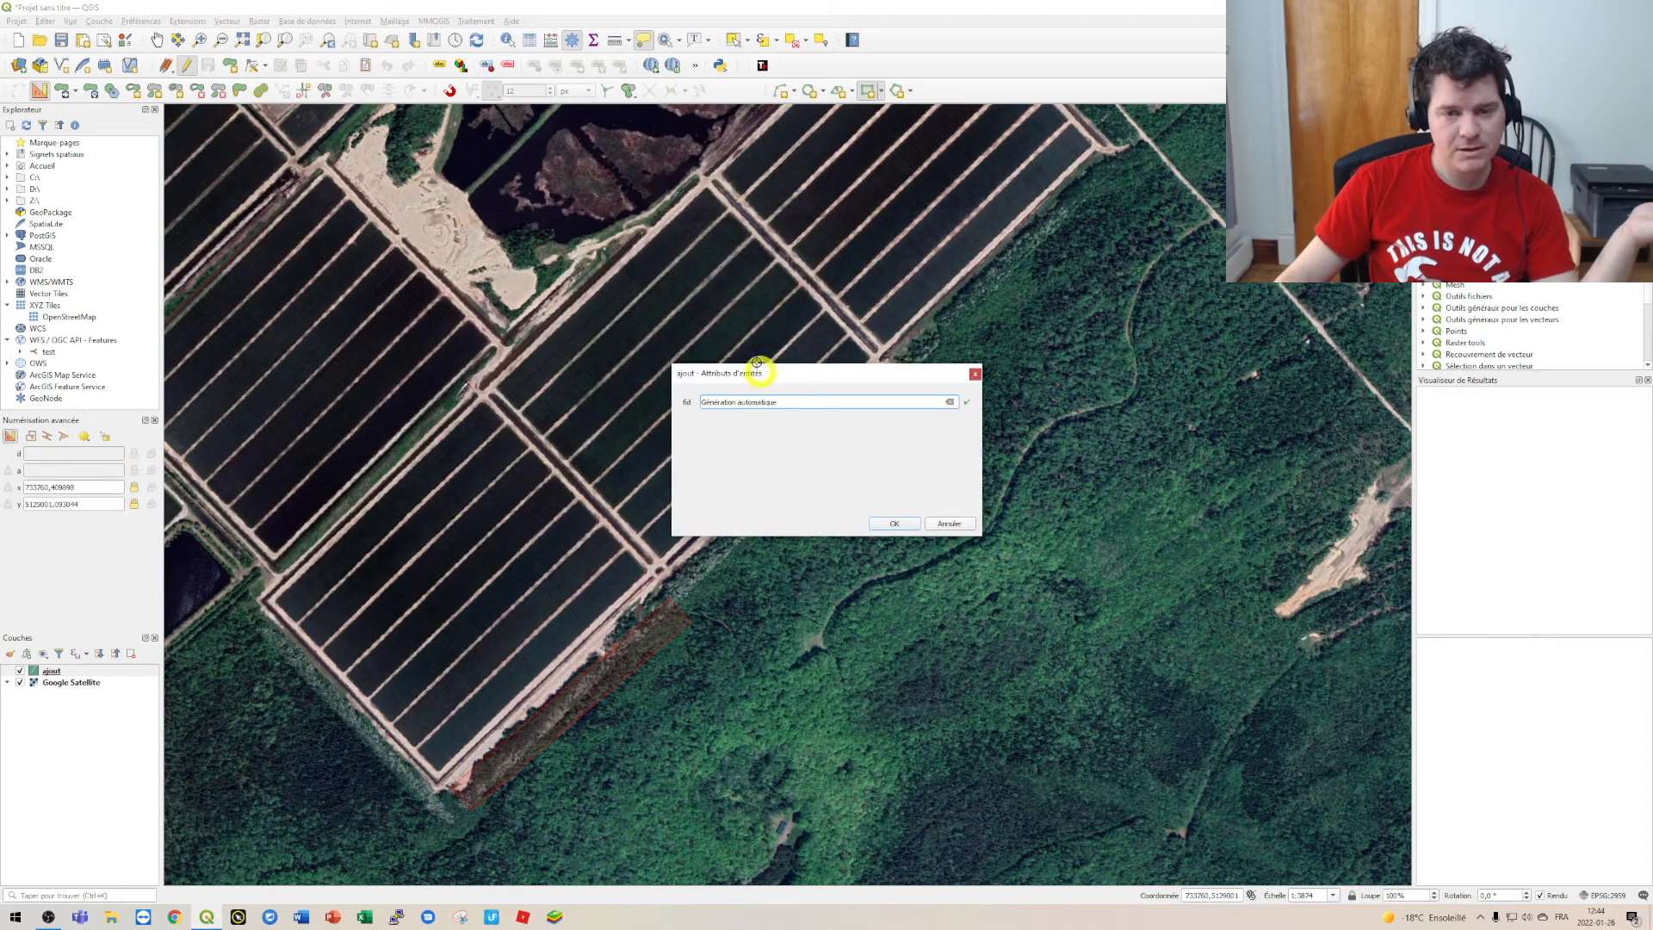
left_click(893, 524)
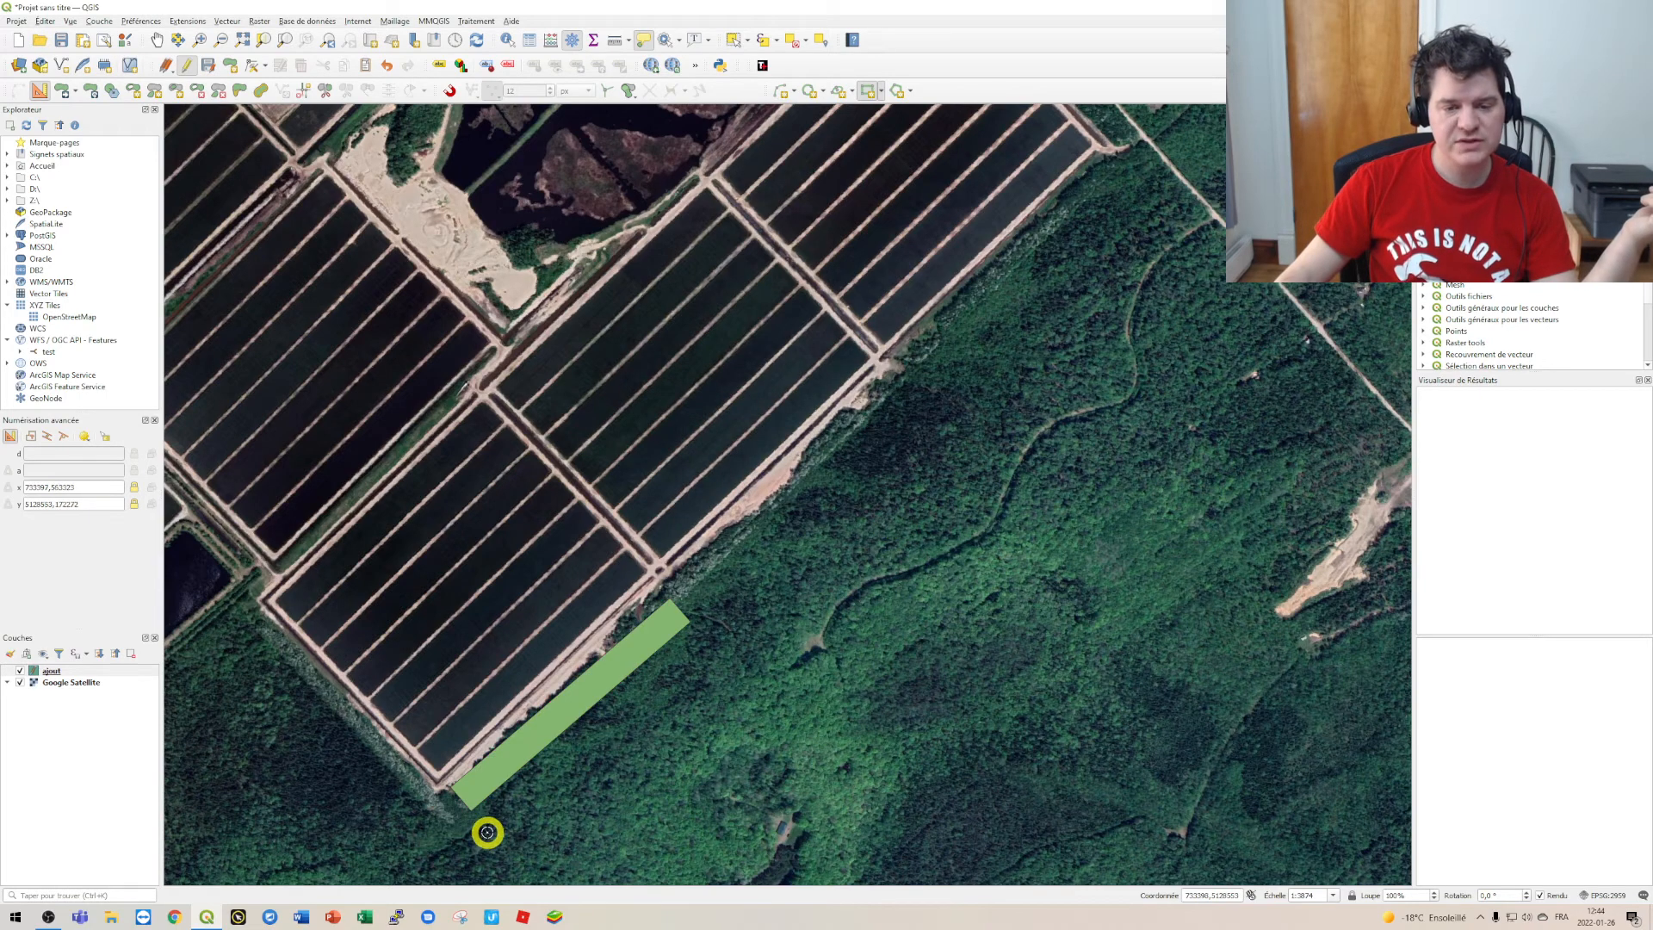
scroll(540, 782, "up", 1)
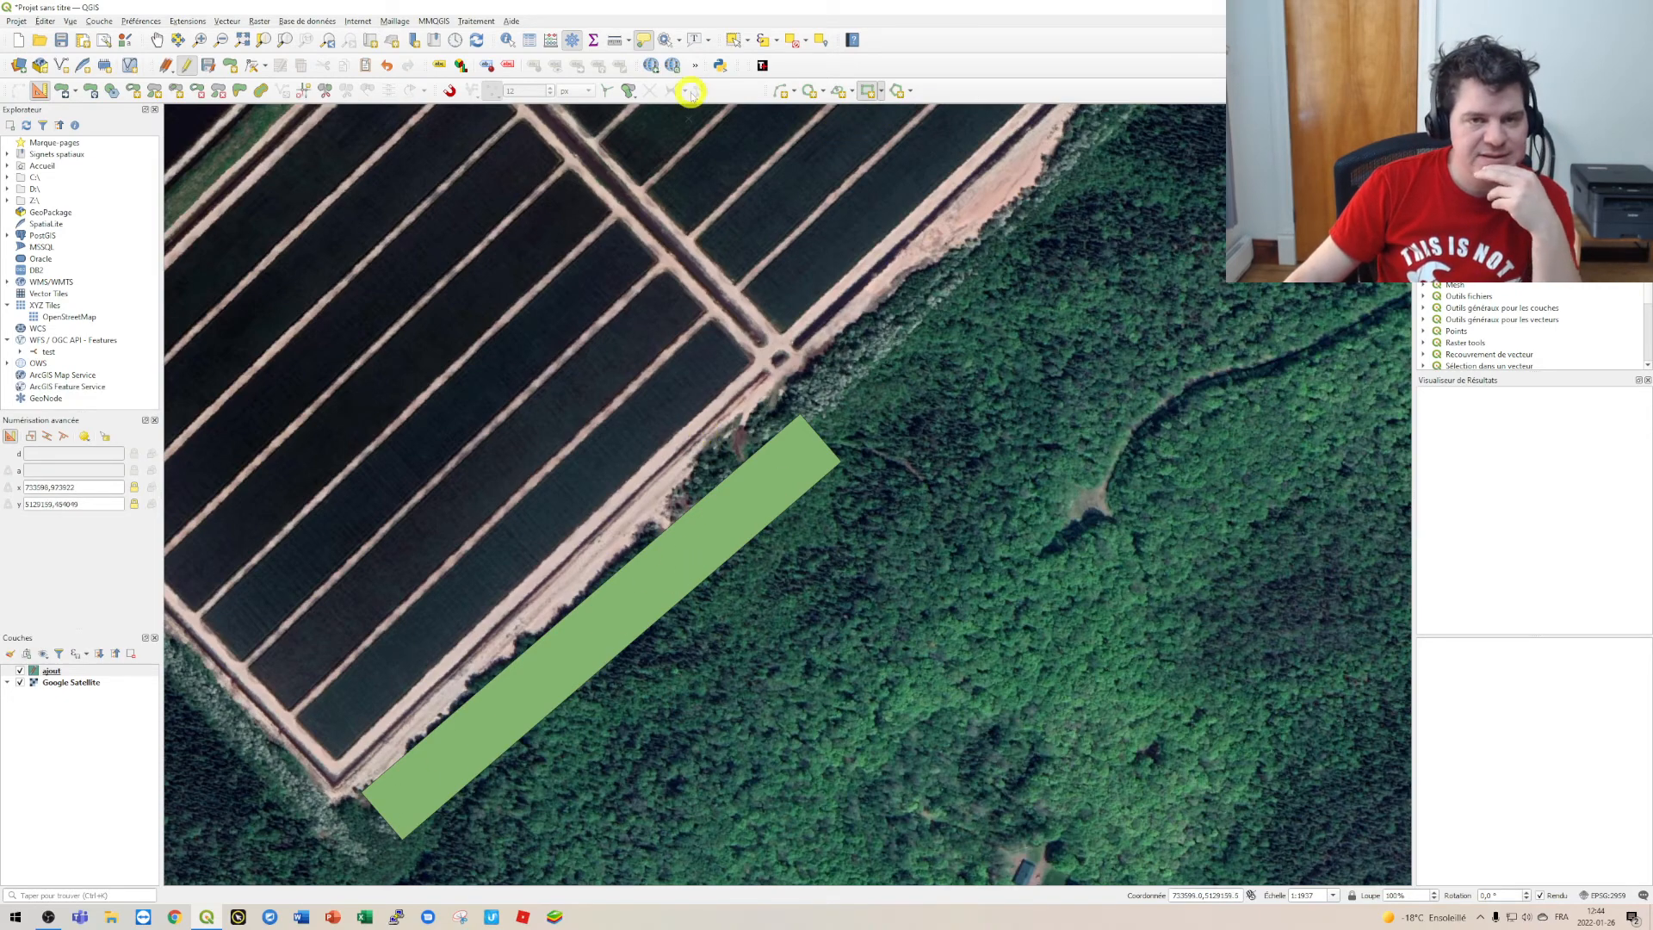
left_click(613, 41)
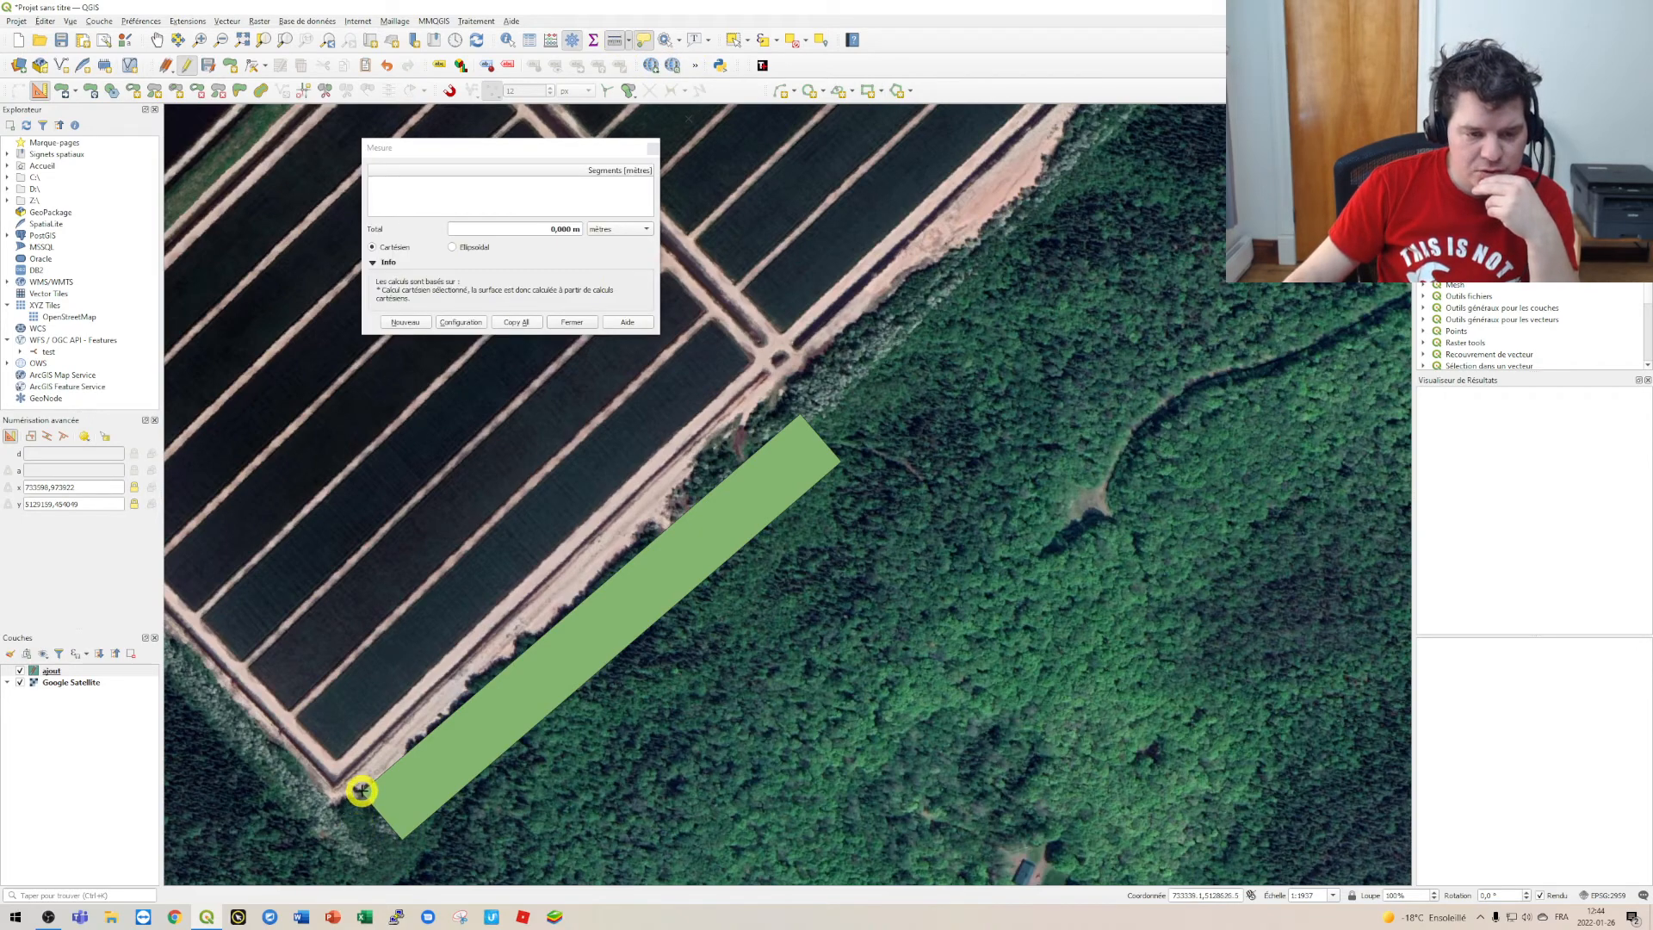
left_click(569, 324)
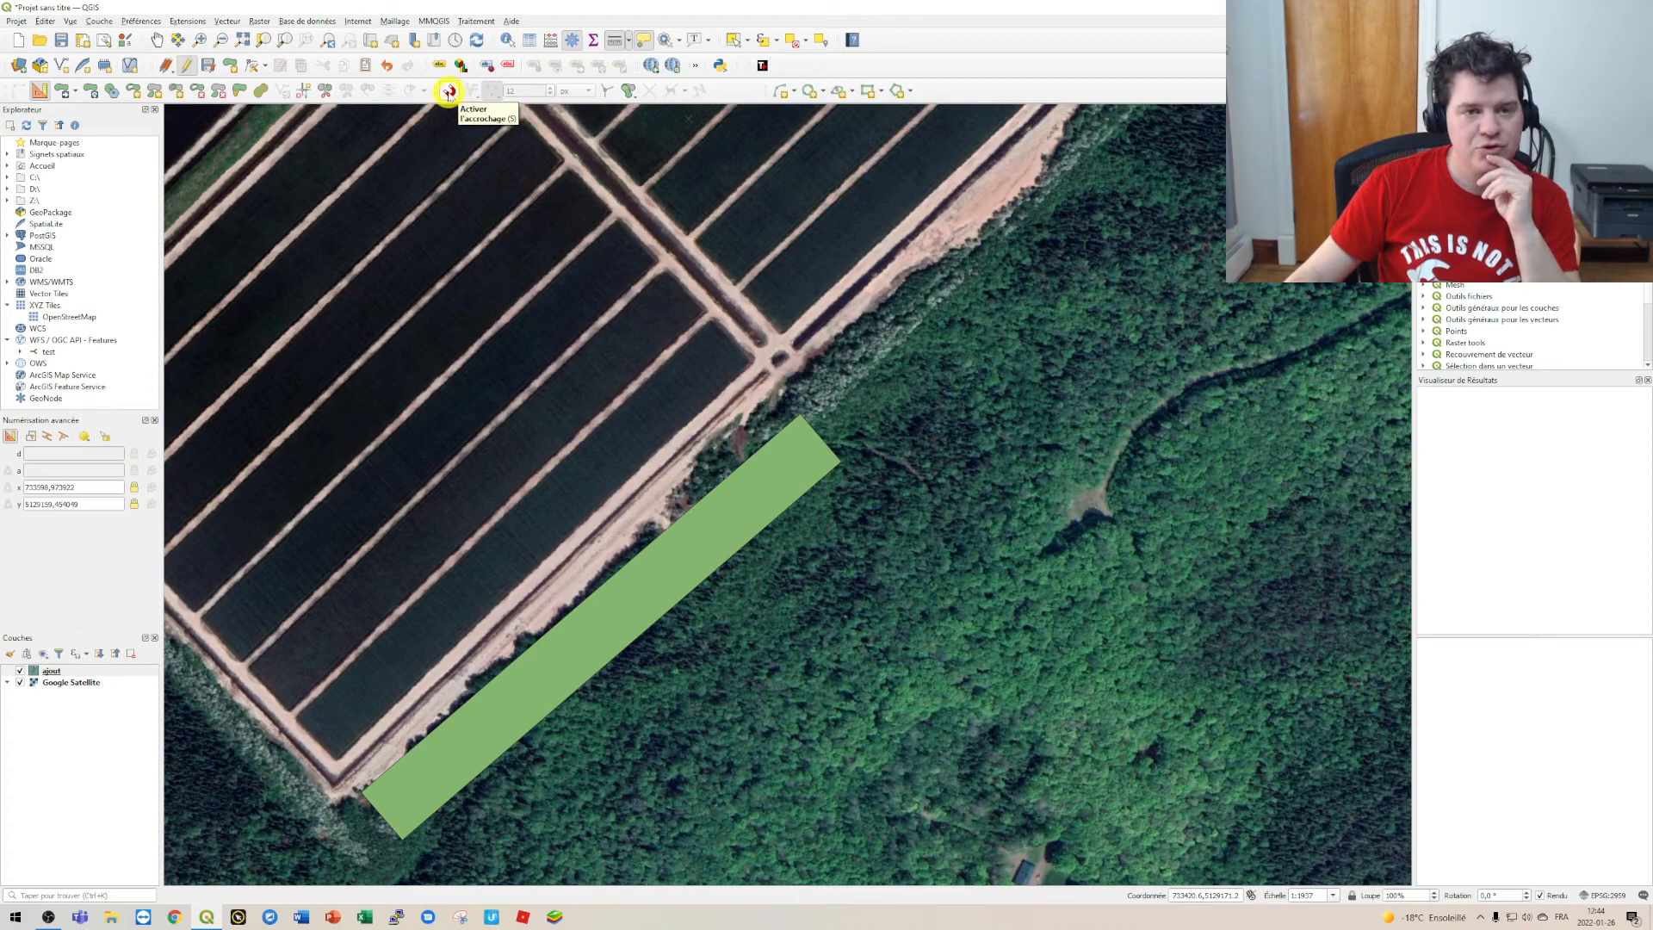
key("F12")
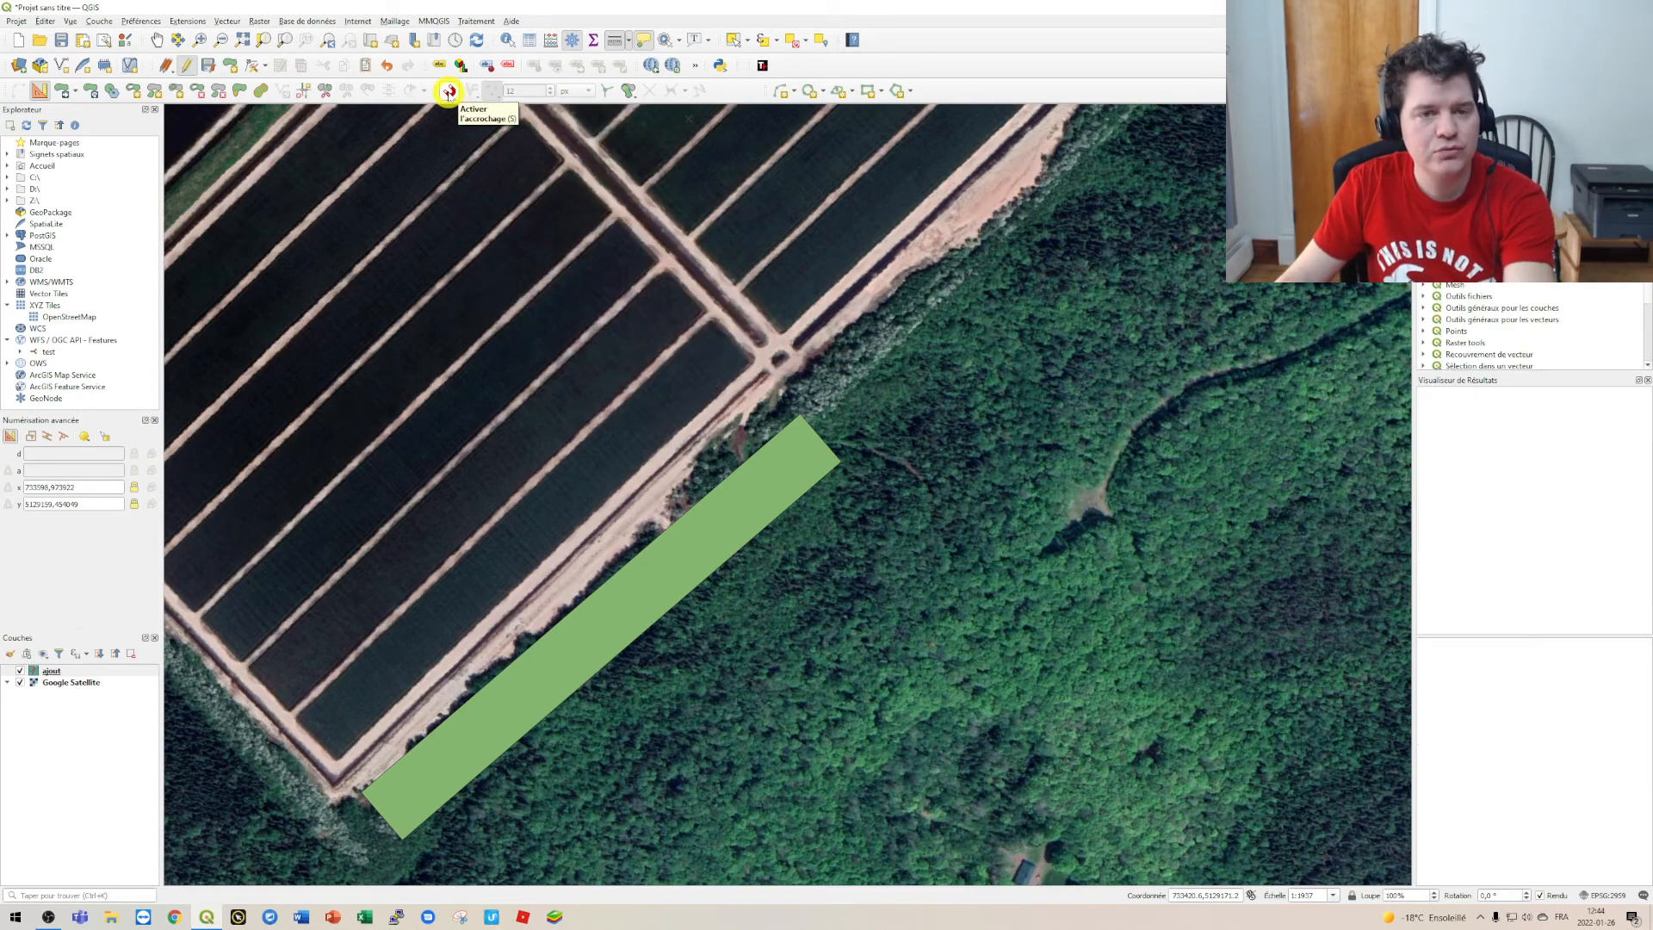
Step: Enable snapping and measure the rectangle's short southwestern side from corner to corner
left_click(449, 92)
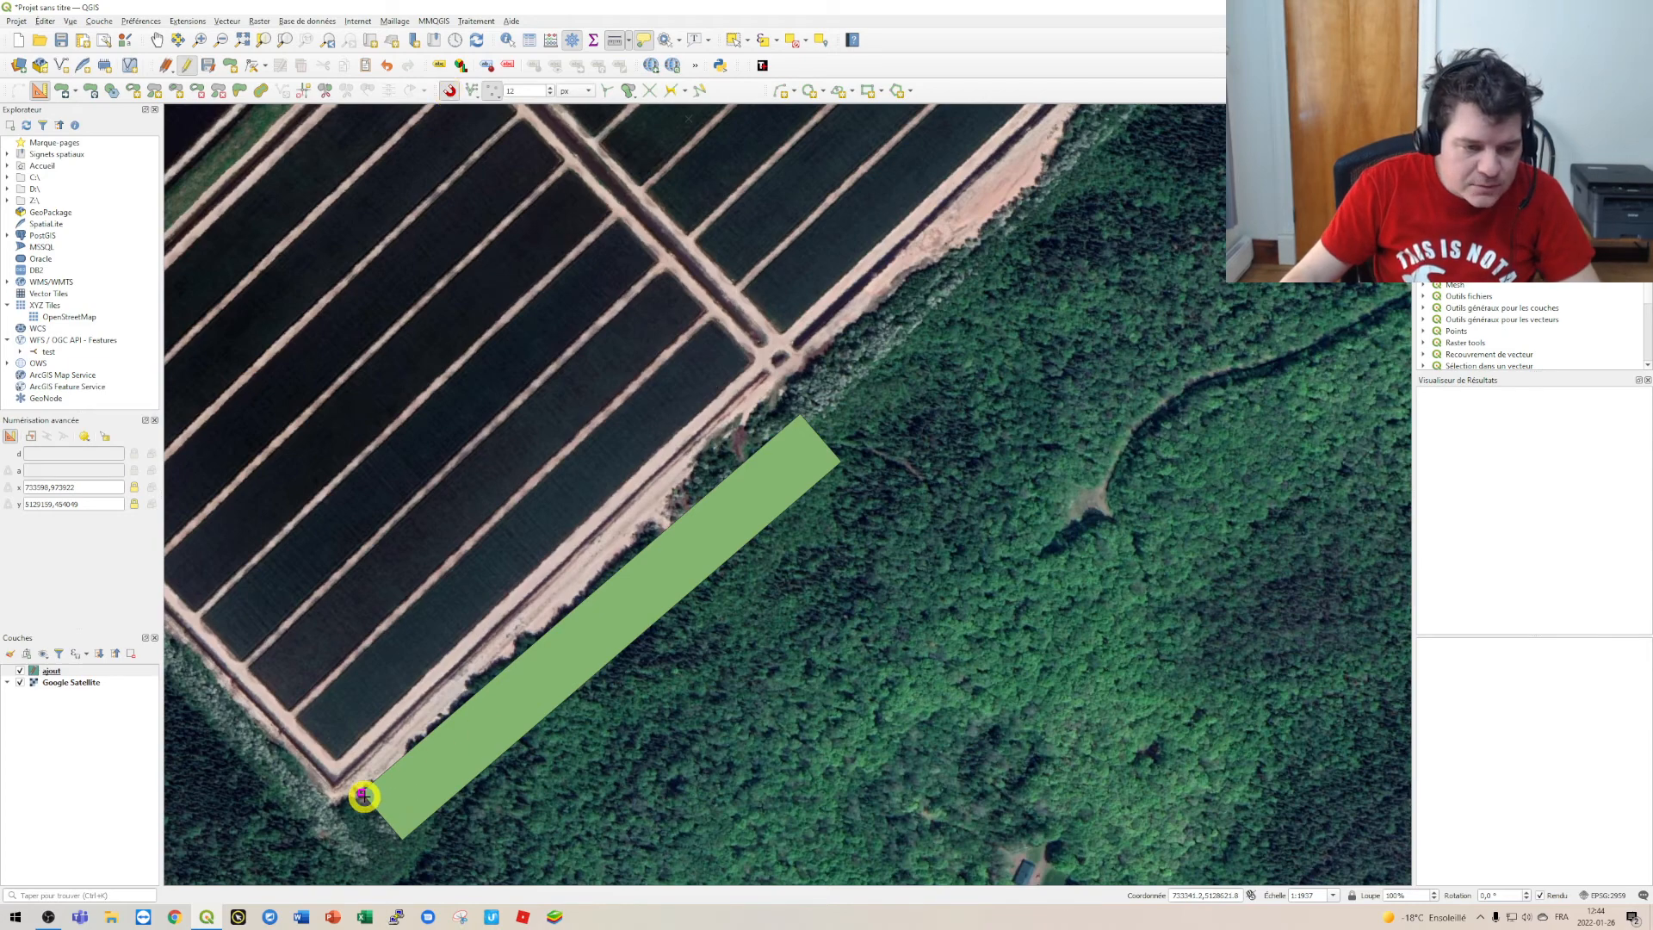
scroll(361, 797, "up", 3)
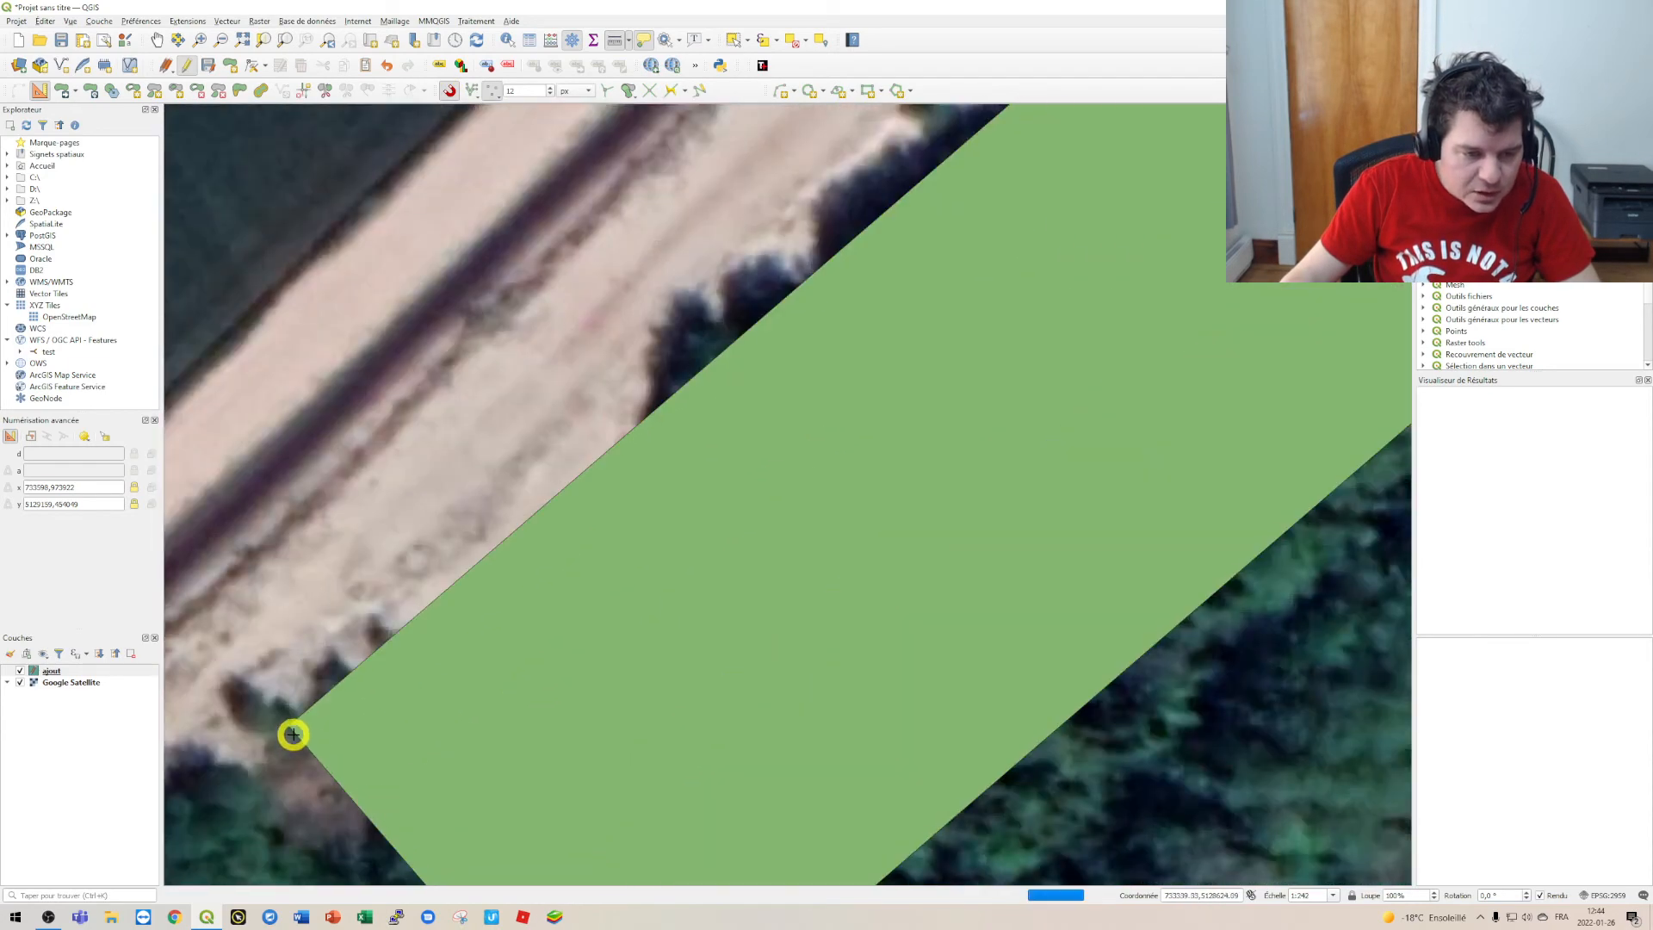
left_click_drag(289, 721, 482, 413)
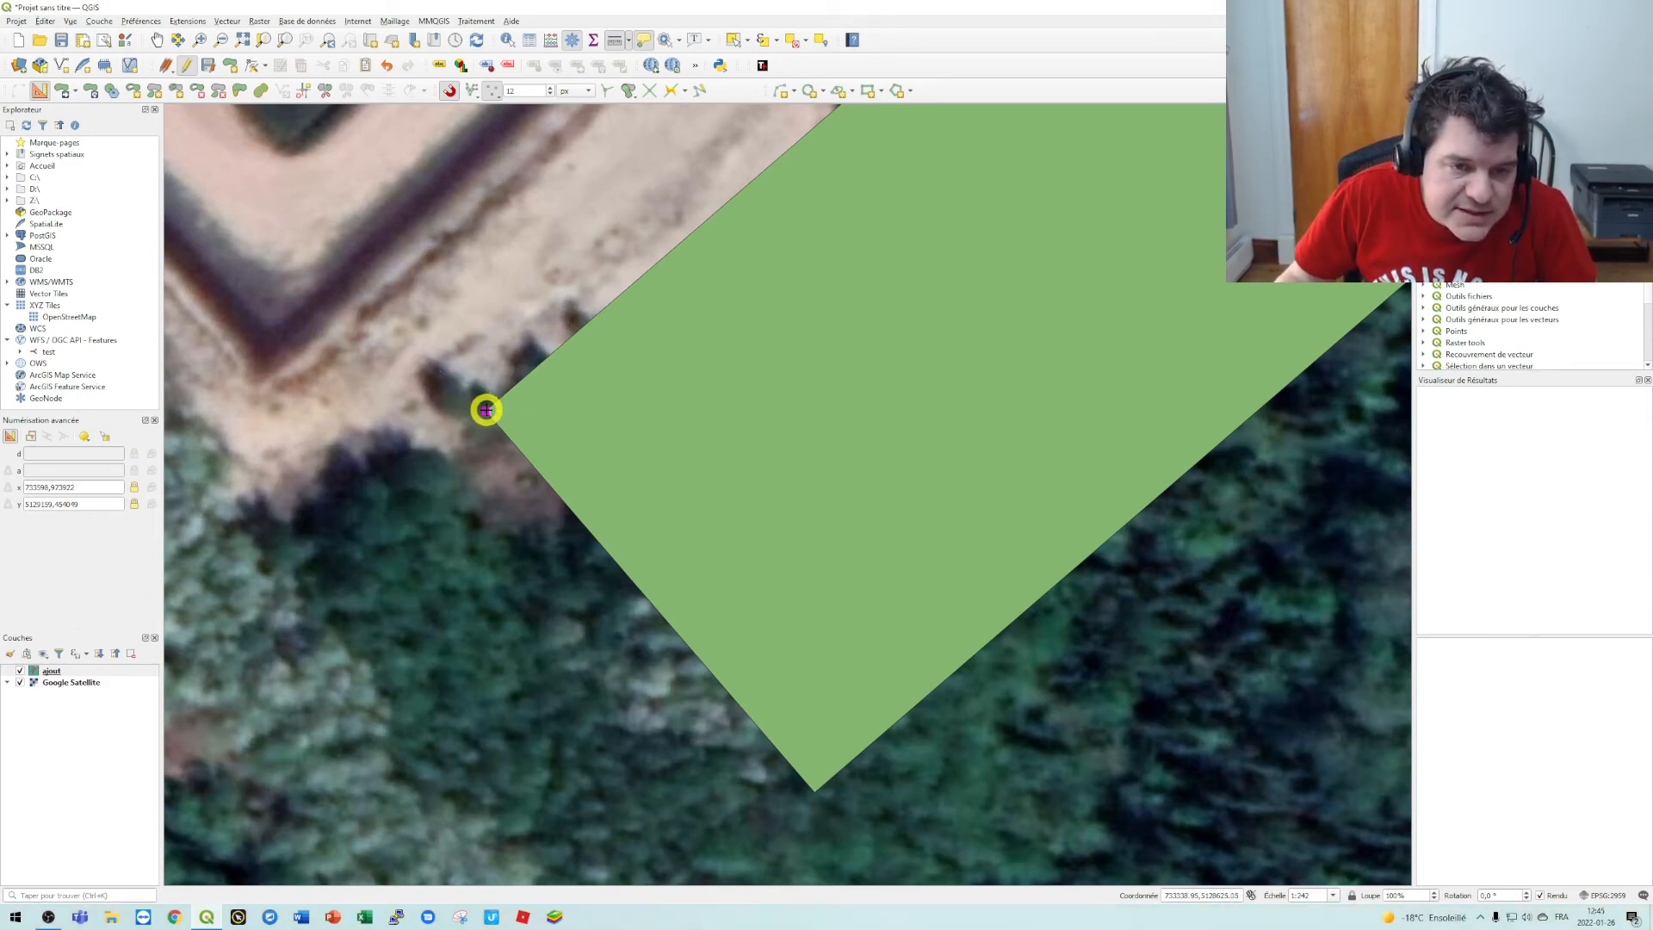
mouse_move(485, 409)
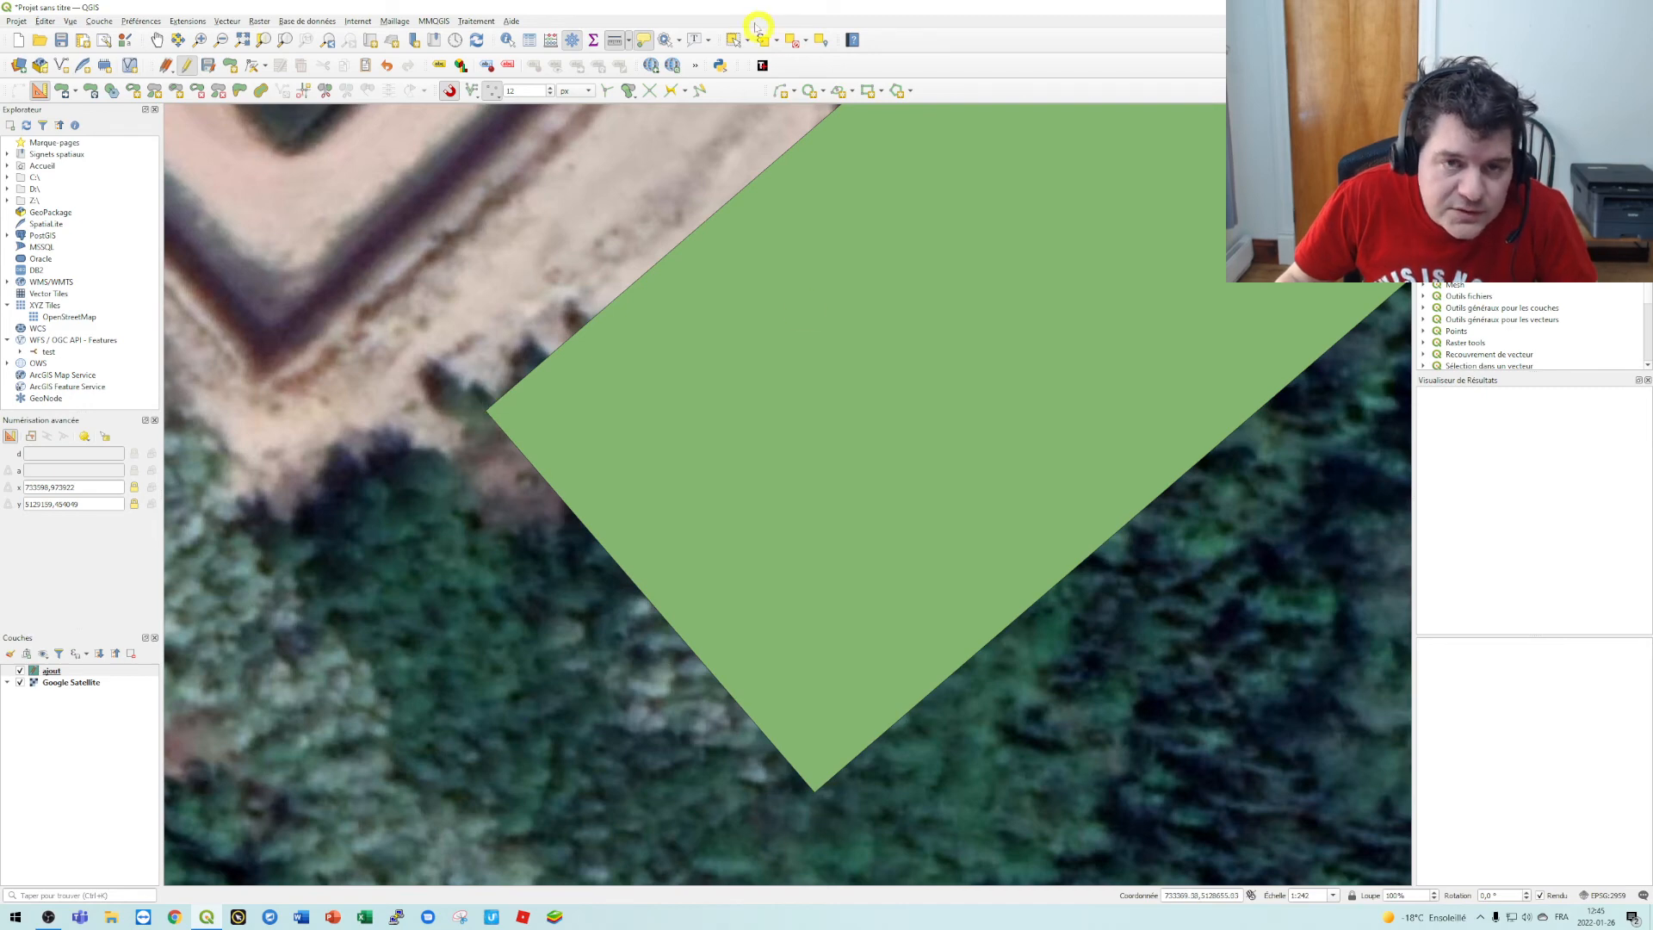
left_click(617, 42)
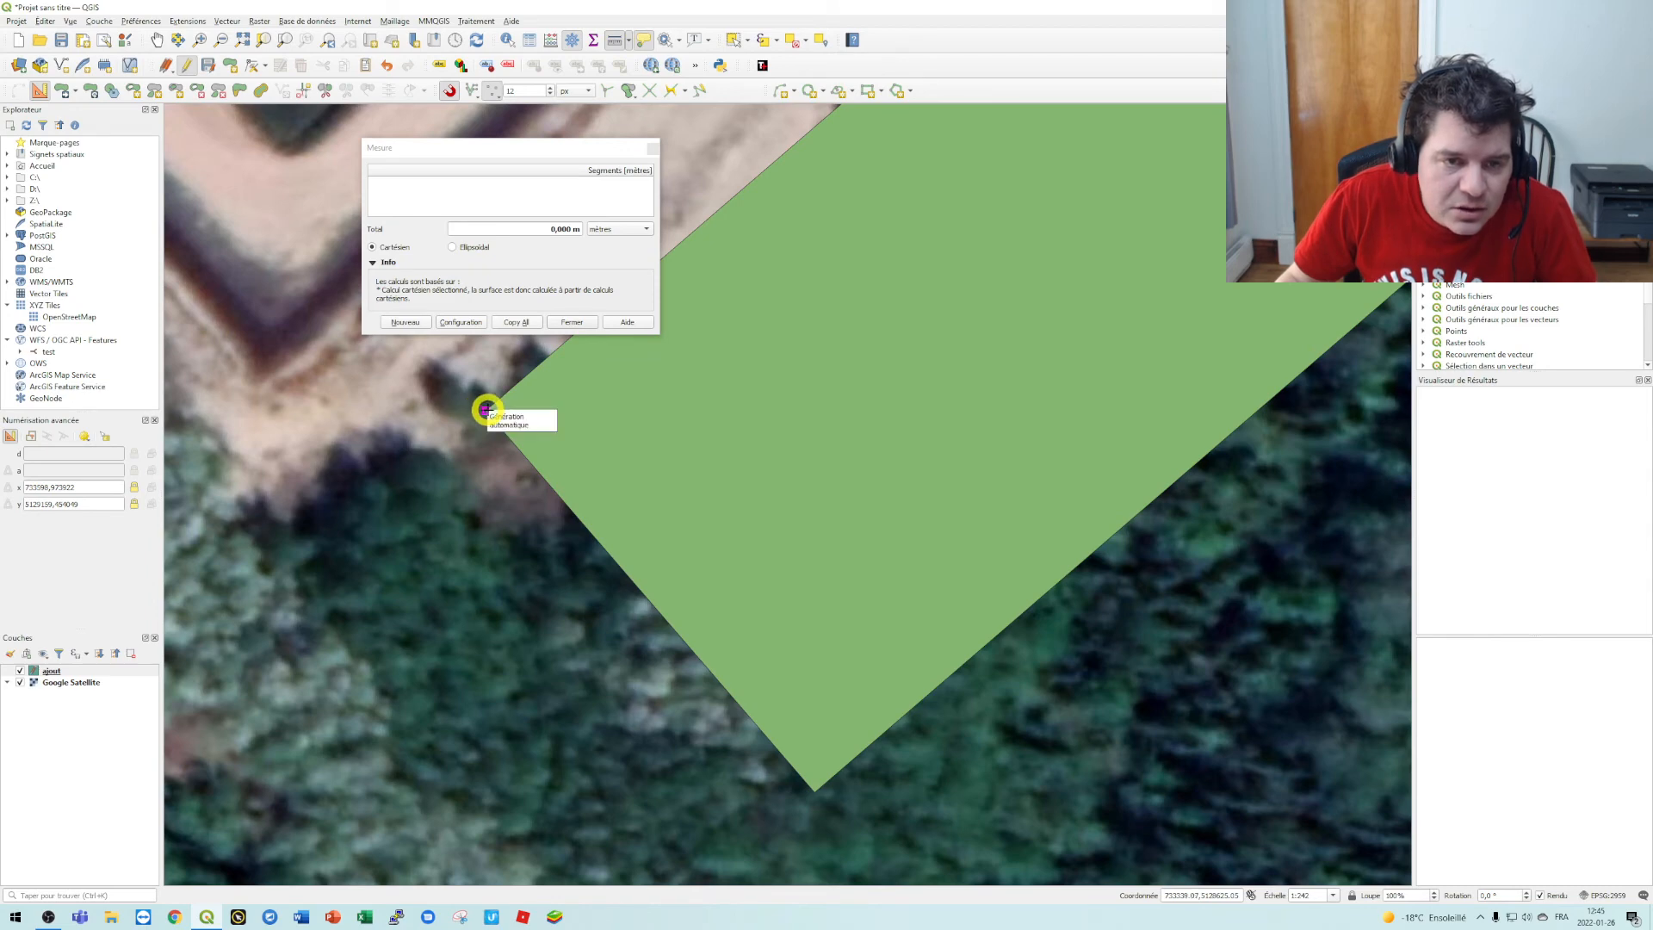
left_click(816, 791)
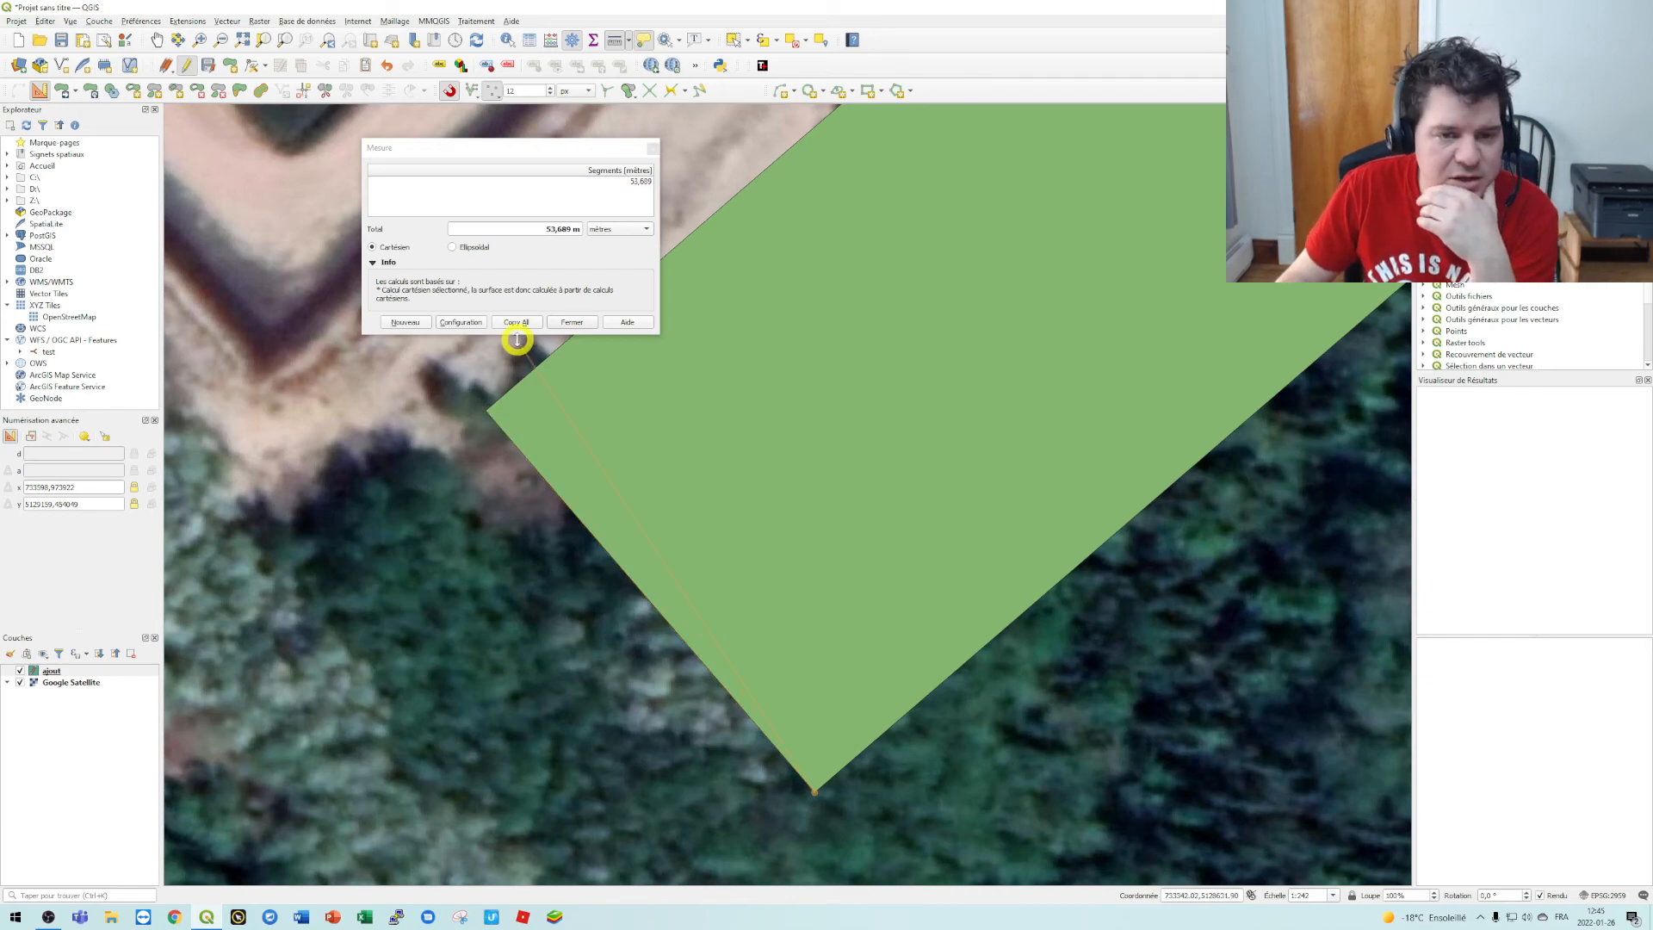
Step: Measure the rectangle's long forest-side edge from its southern to its eastern corner, and close the measurement
scroll(947, 659, "down", 2)
left_click_drag(1368, 427, 870, 609)
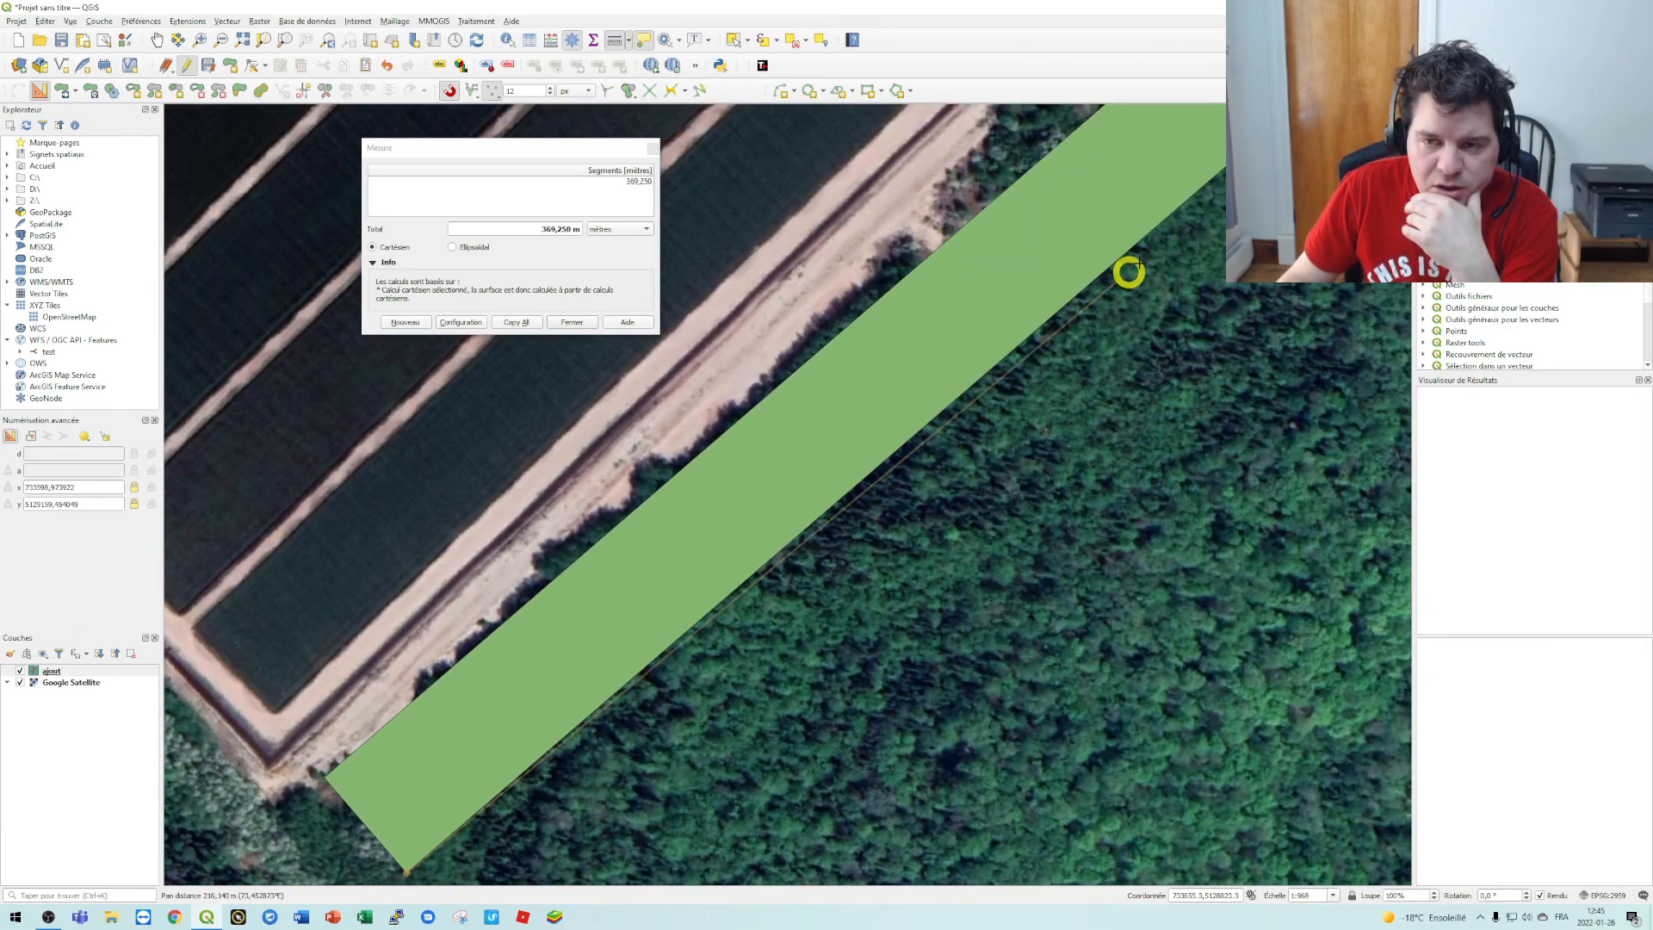
scroll(1022, 443, "up", 2)
scroll(1068, 306, "up", 1)
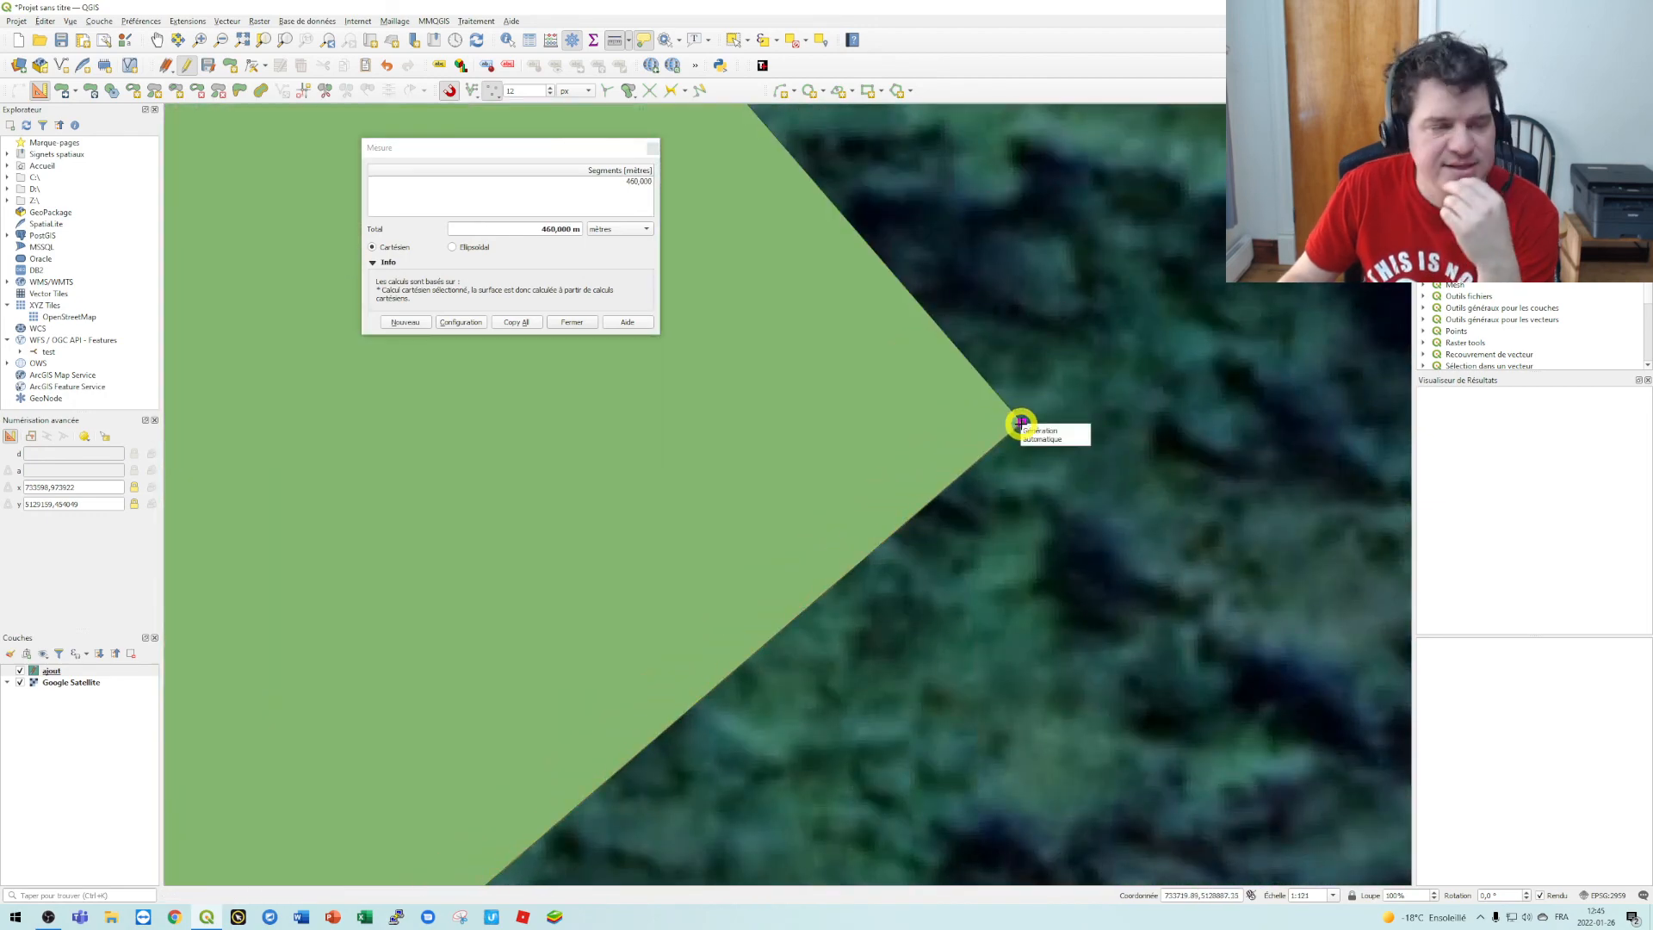
left_click(564, 323)
scroll(779, 646, "down", 3)
left_click_drag(686, 734, 976, 352)
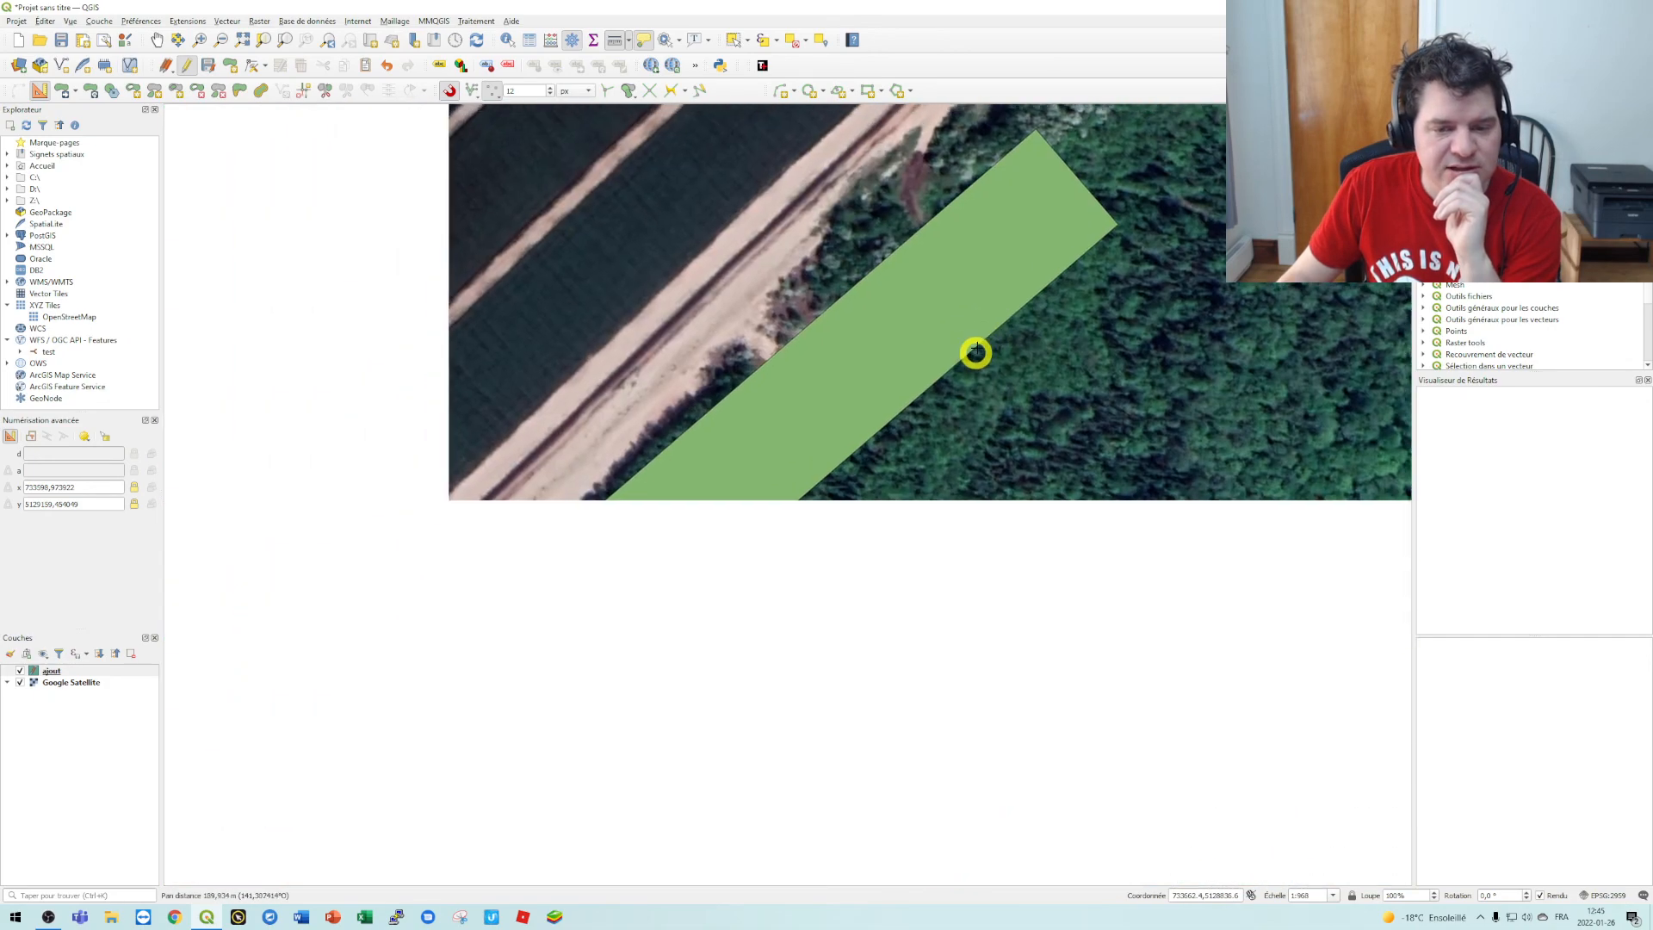
scroll(767, 531, "down", 1)
left_click_drag(731, 606, 835, 580)
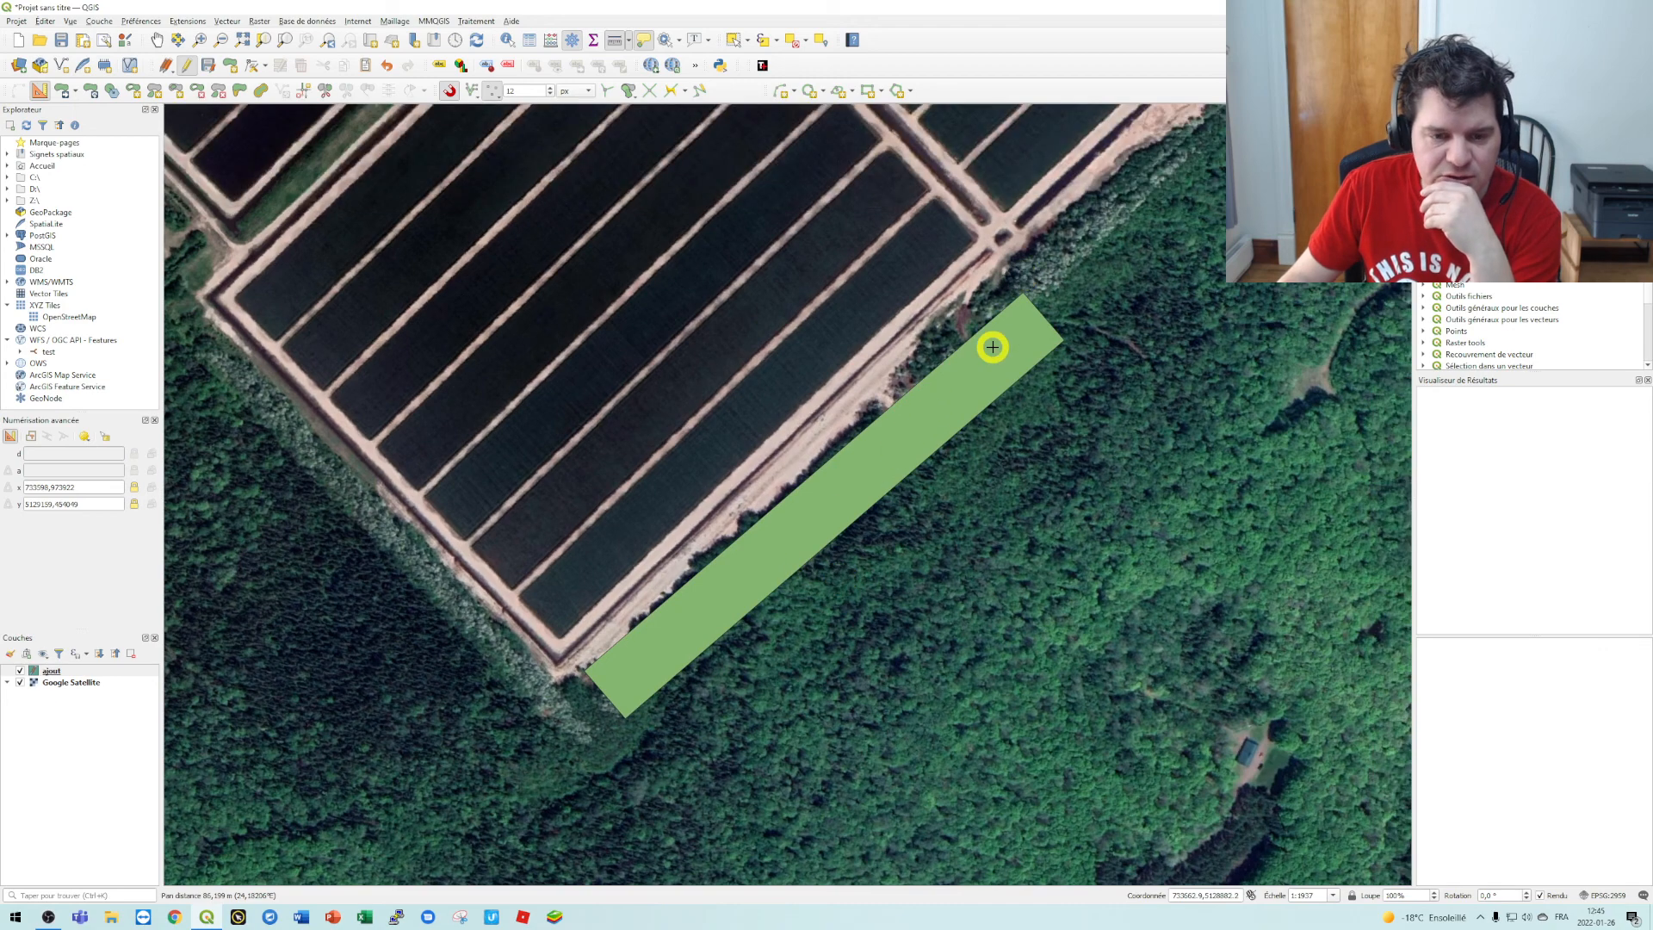